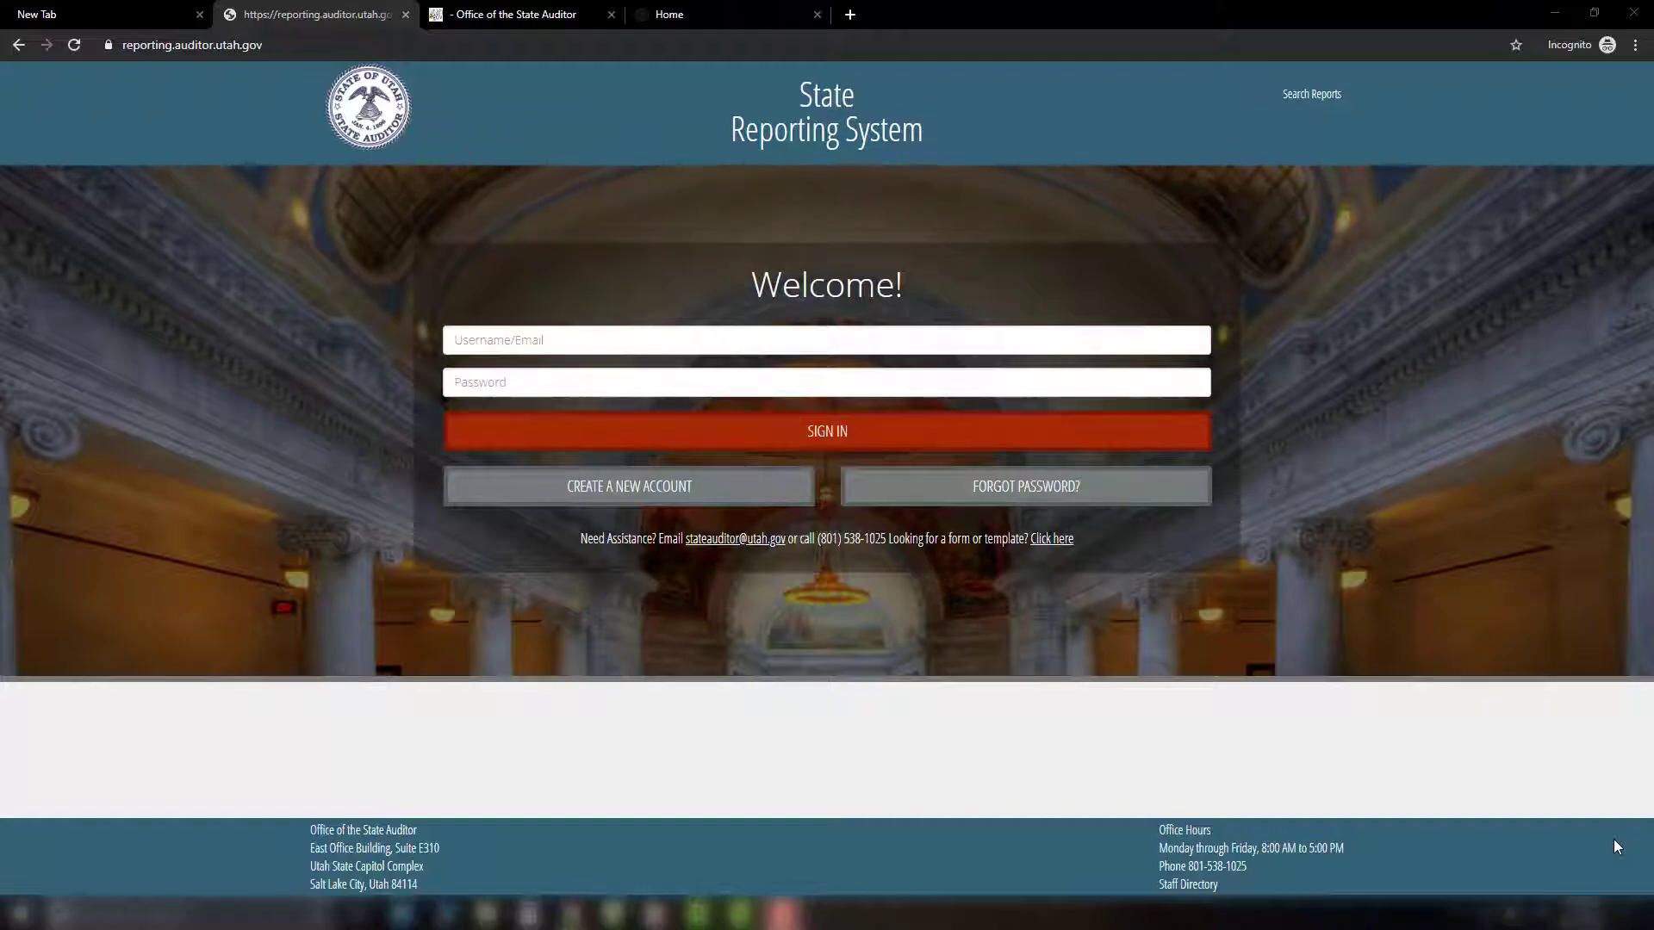
- Open the State Reporting System from the State Auditor home page and again from the Local Government Resource Center
{"action": "left_click", "coordinate": [470, 5]}
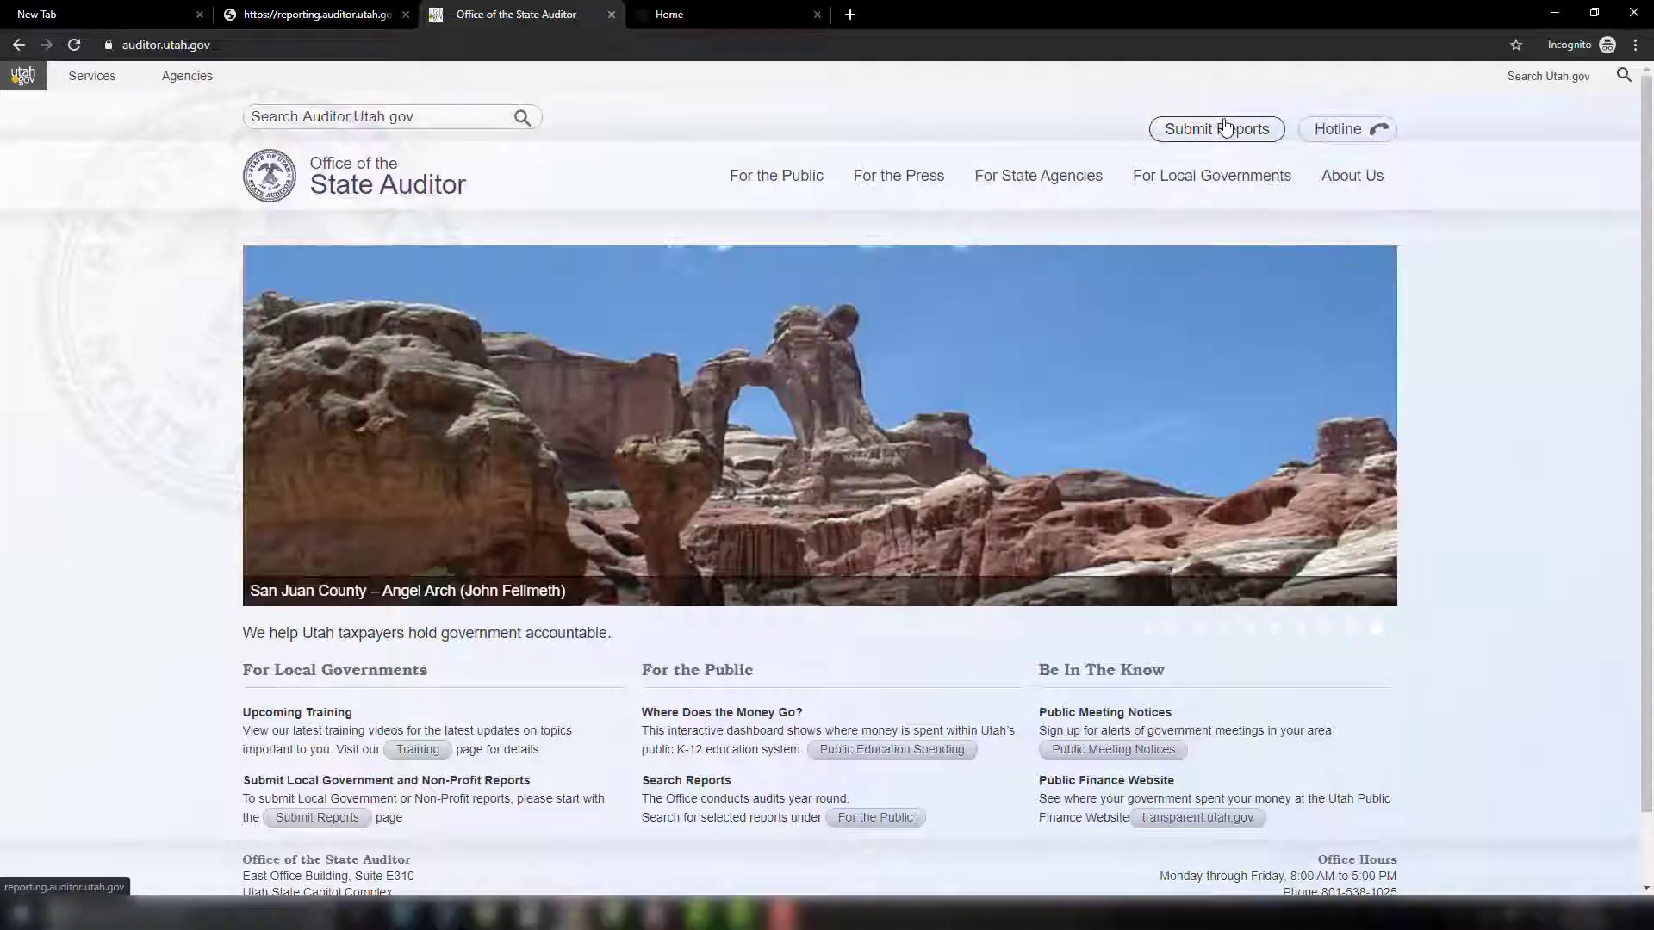
{"action": "left_click", "coordinate": [1225, 125]}
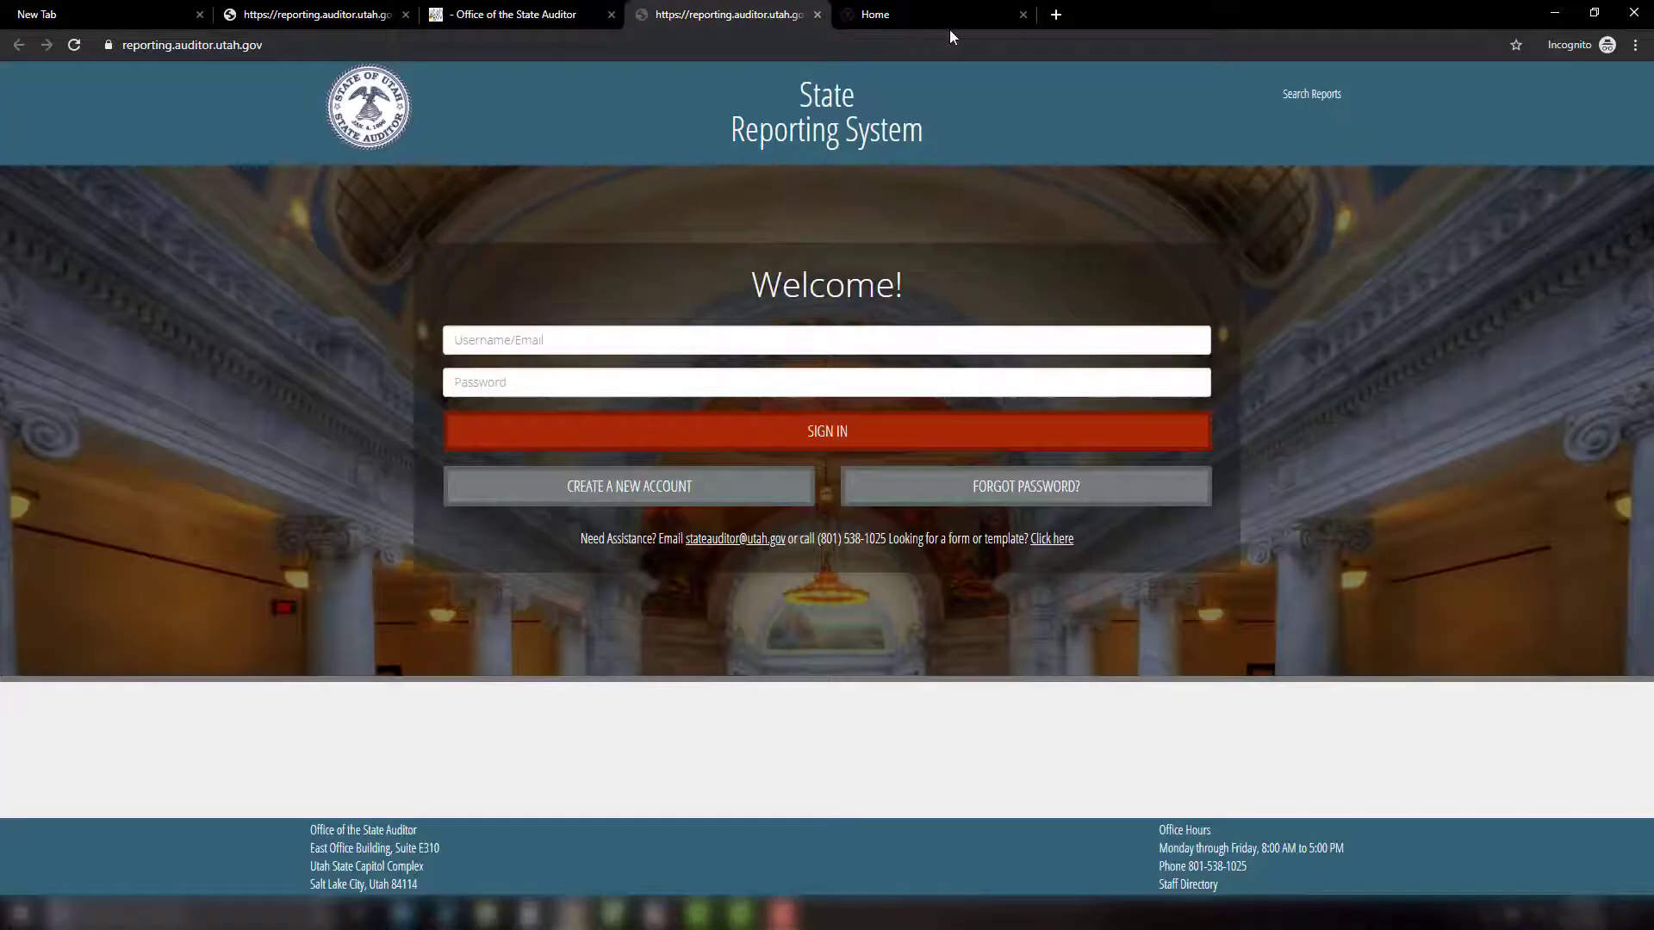
{"action": "left_click", "coordinate": [926, 12]}
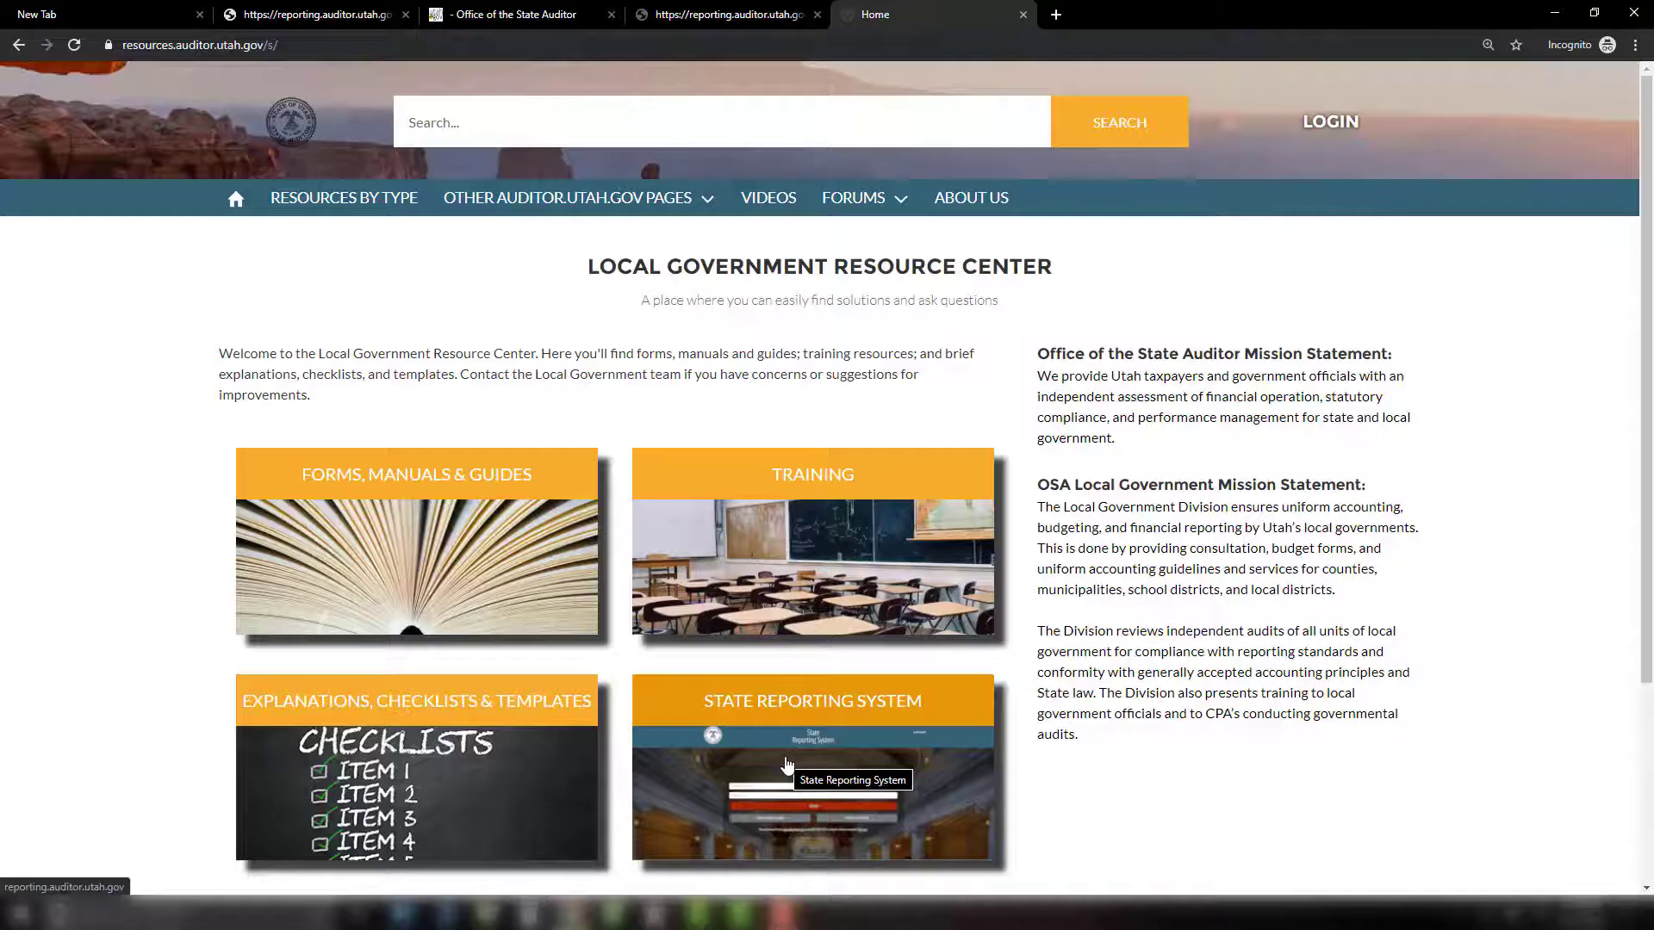
{"action": "left_click", "coordinate": [786, 765]}
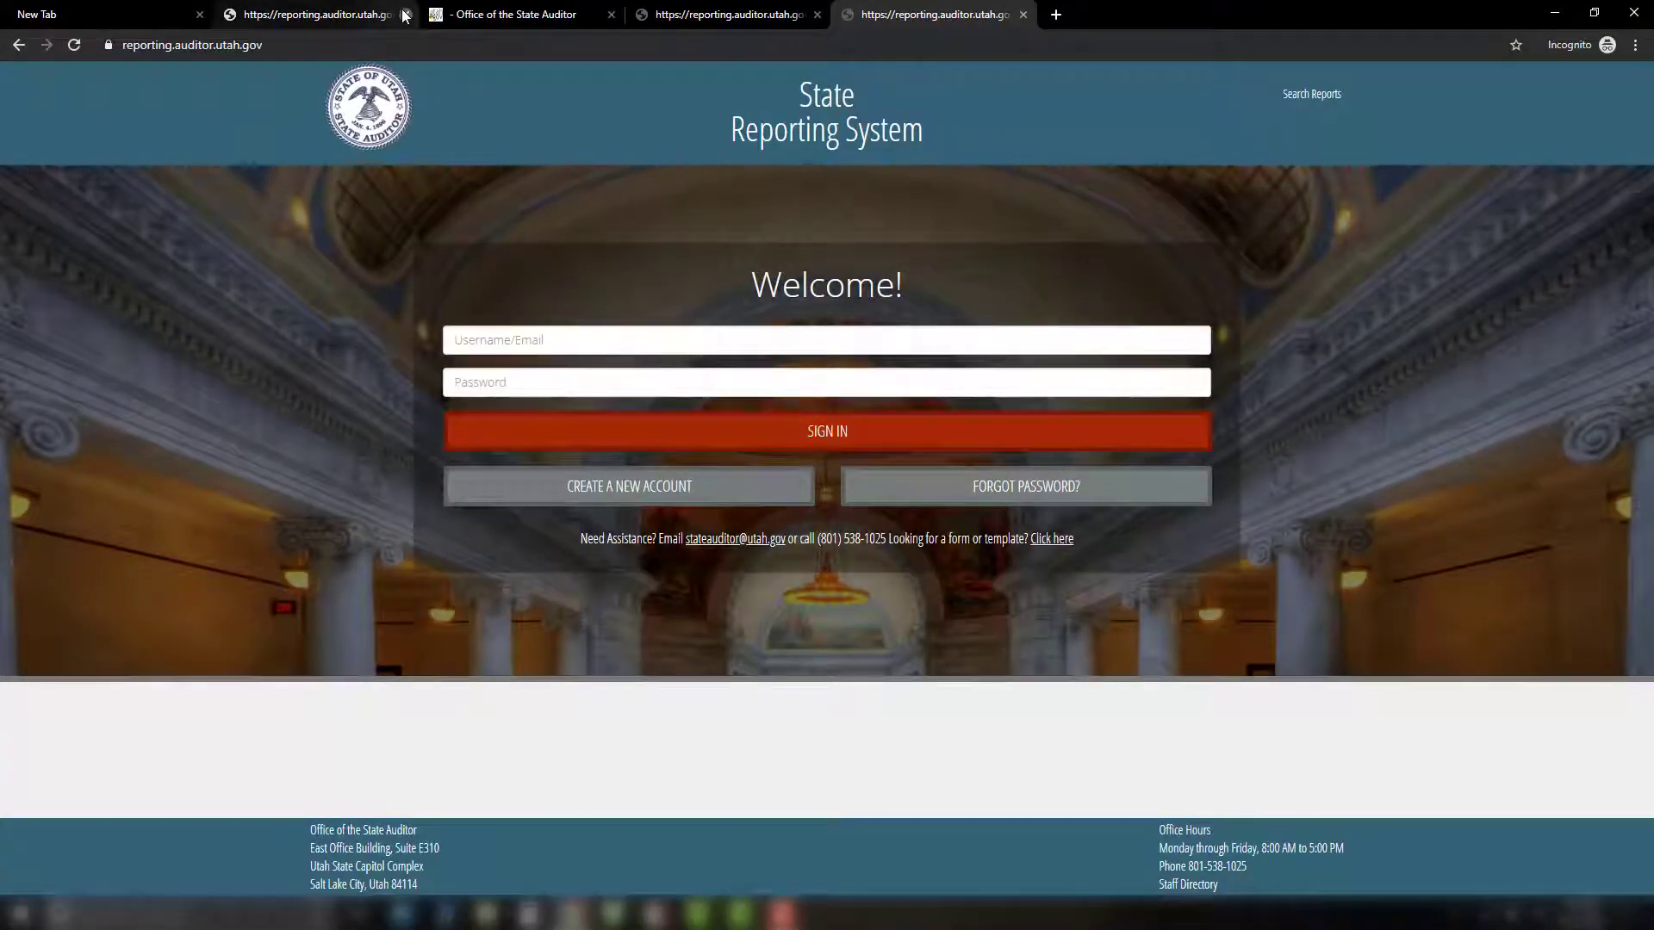
- Close the three extra browser tabs, keeping a single State Reporting System sign-in page open
{"action": "left_click", "coordinate": [405, 15]}
{"action": "left_click", "coordinate": [405, 15]}
{"action": "left_click", "coordinate": [405, 15]}
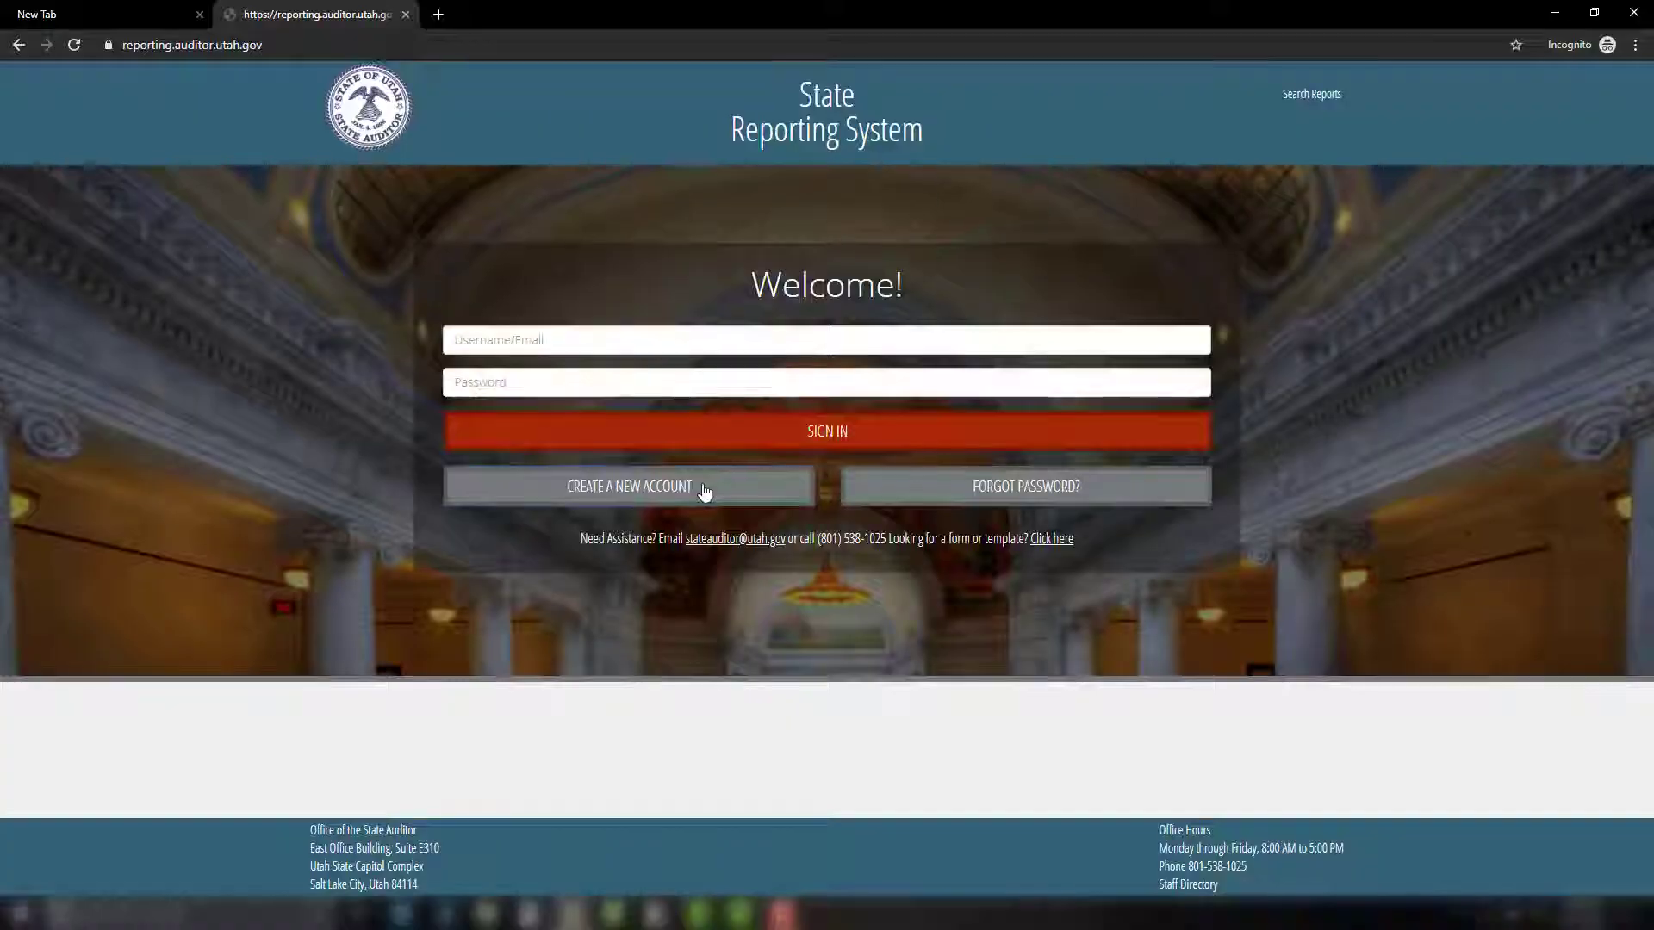
- View the new account form for the Office of the State Auditor and return to the sign-in page
{"action": "left_click", "coordinate": [735, 495]}
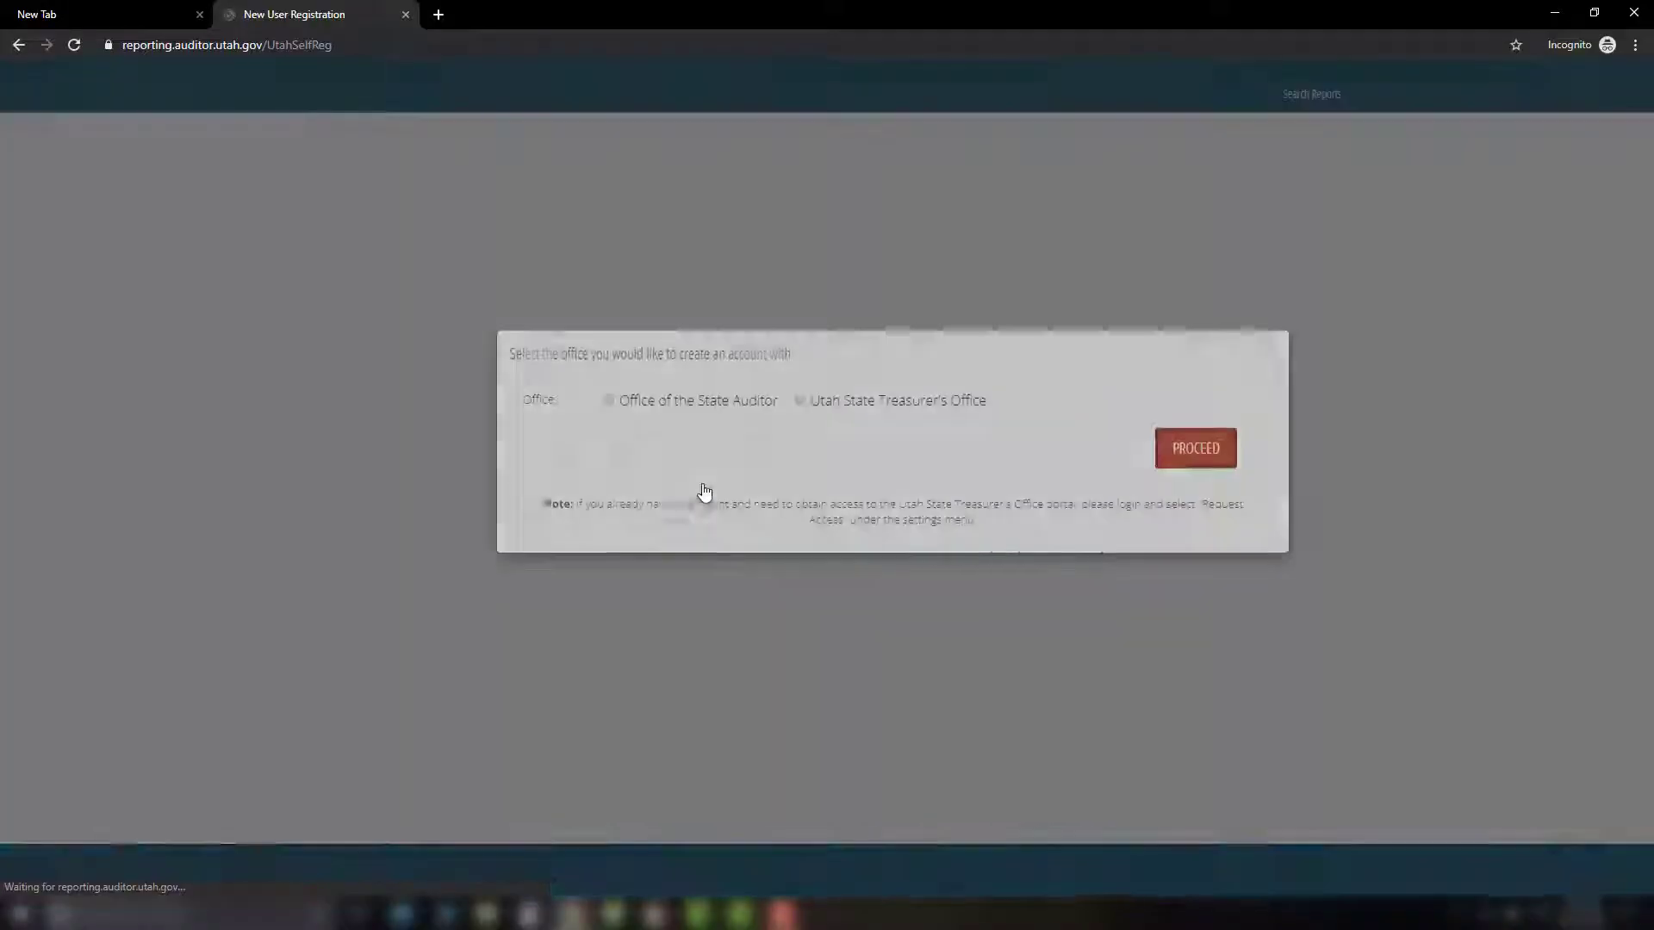
{"action": "left_click", "coordinate": [610, 437]}
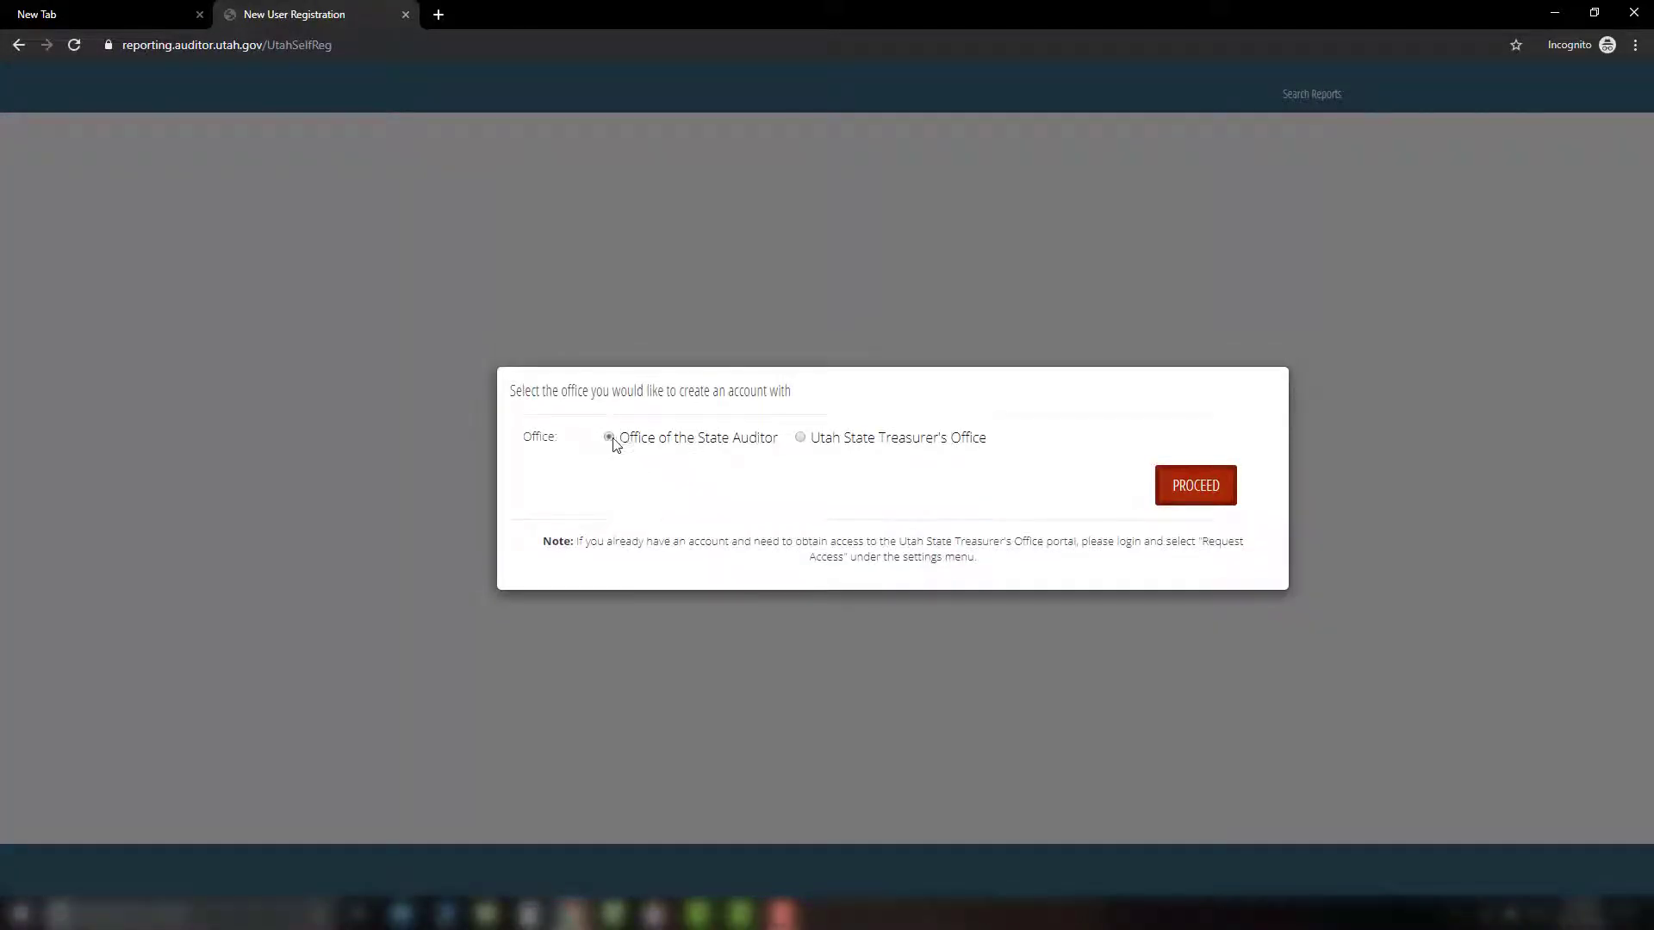
{"action": "left_click", "coordinate": [1198, 493]}
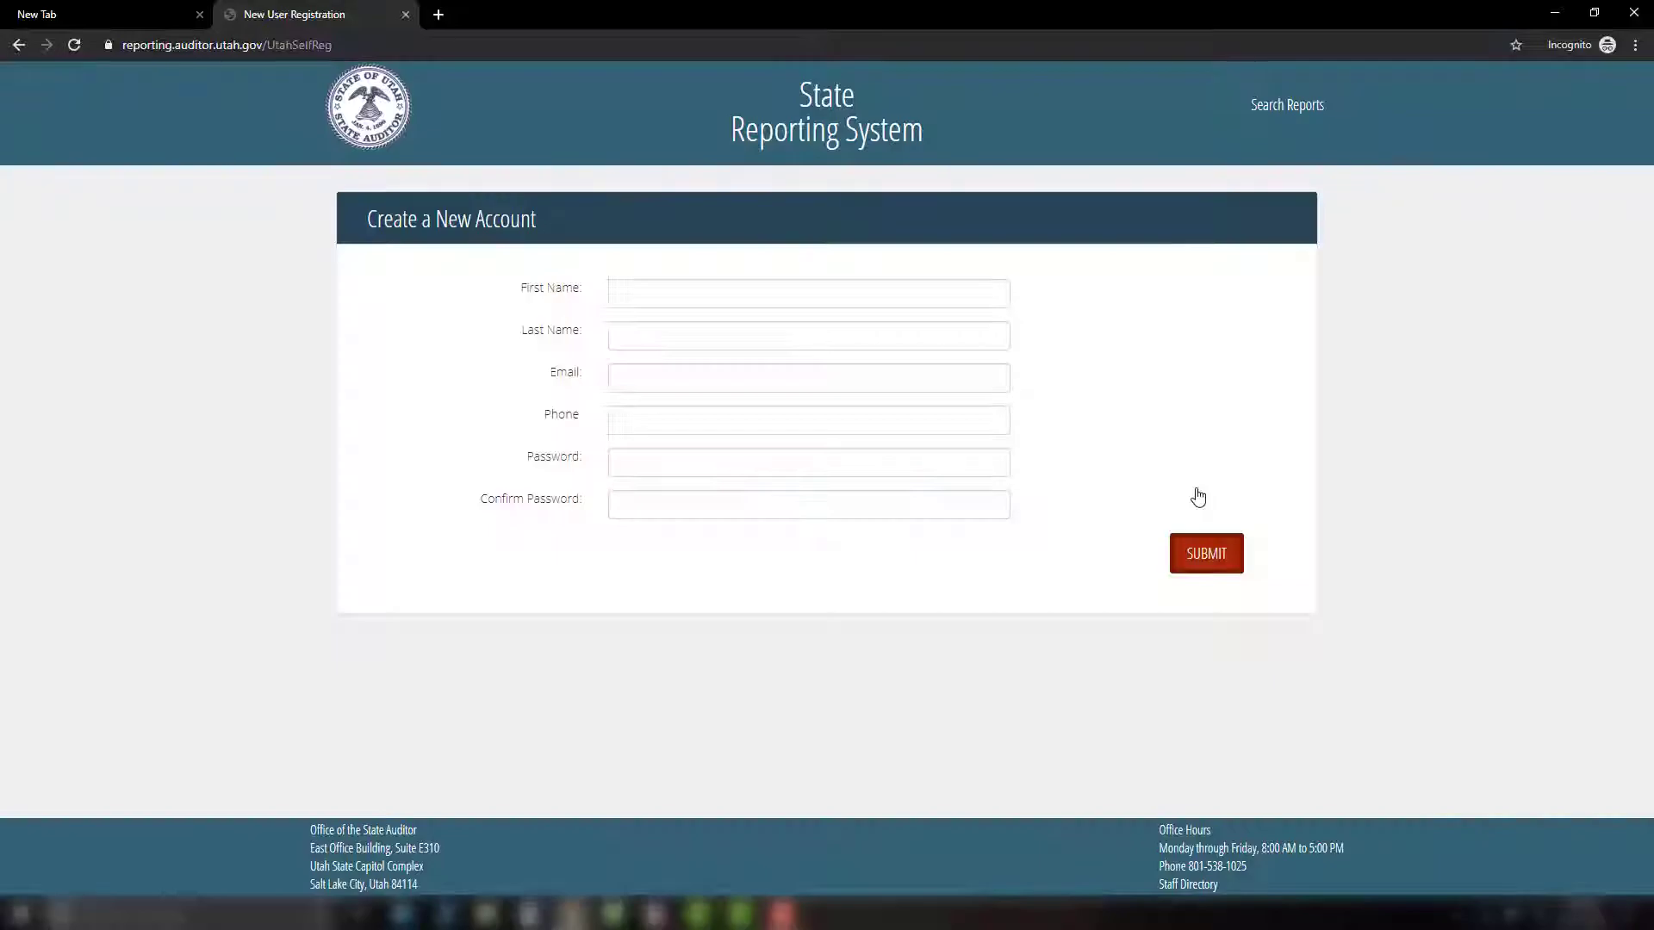
{"action": "key", "text": "alt+Left"}
- Sign in to the State Reporting System with the account's e-mail address and password
{"action": "left_click", "coordinate": [534, 339]}
{"action": "left_click", "coordinate": [548, 377]}
{"action": "left_click", "coordinate": [543, 385]}
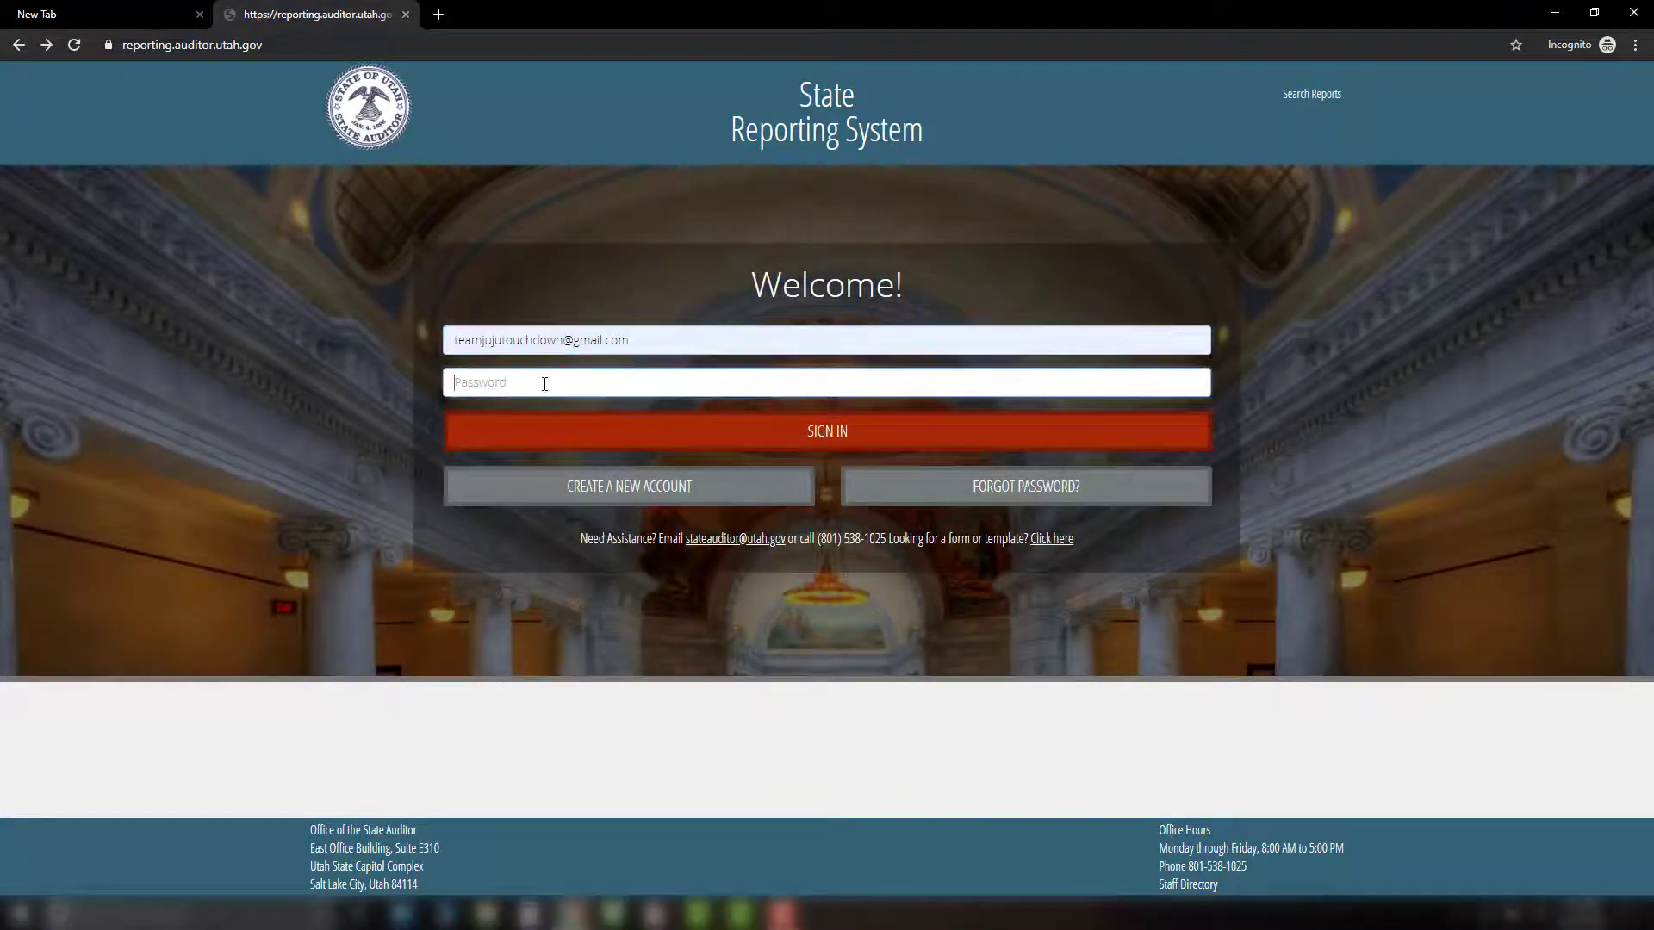
{"action": "type", "text": "•••••••••••"}
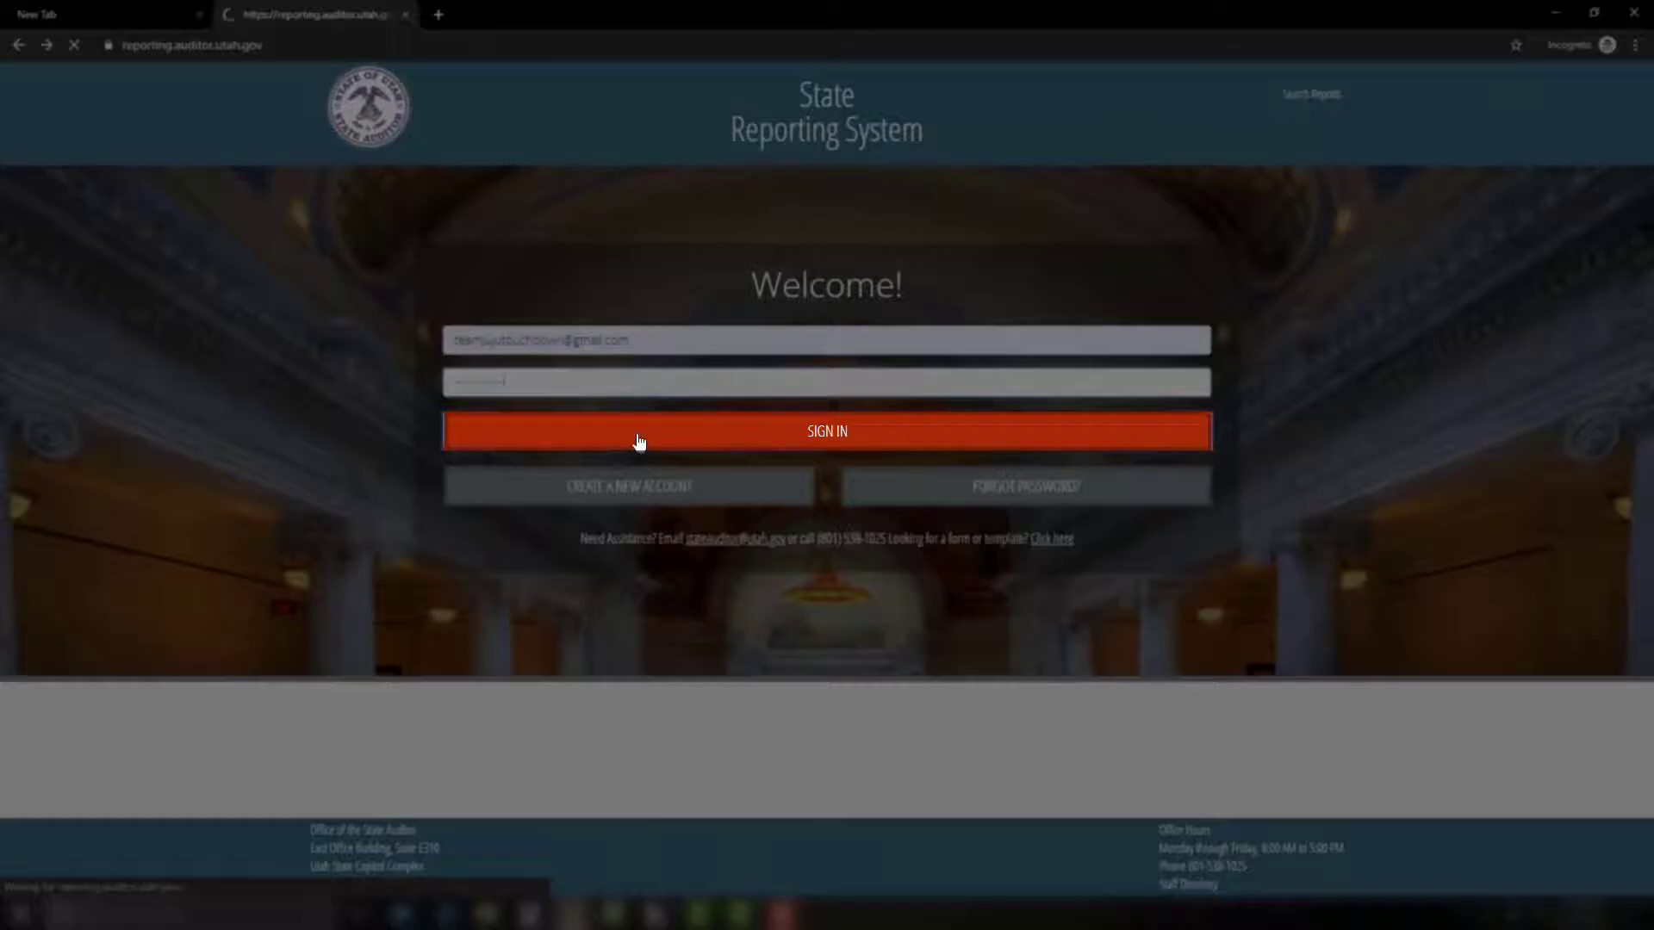
{"action": "left_click", "coordinate": [635, 441]}
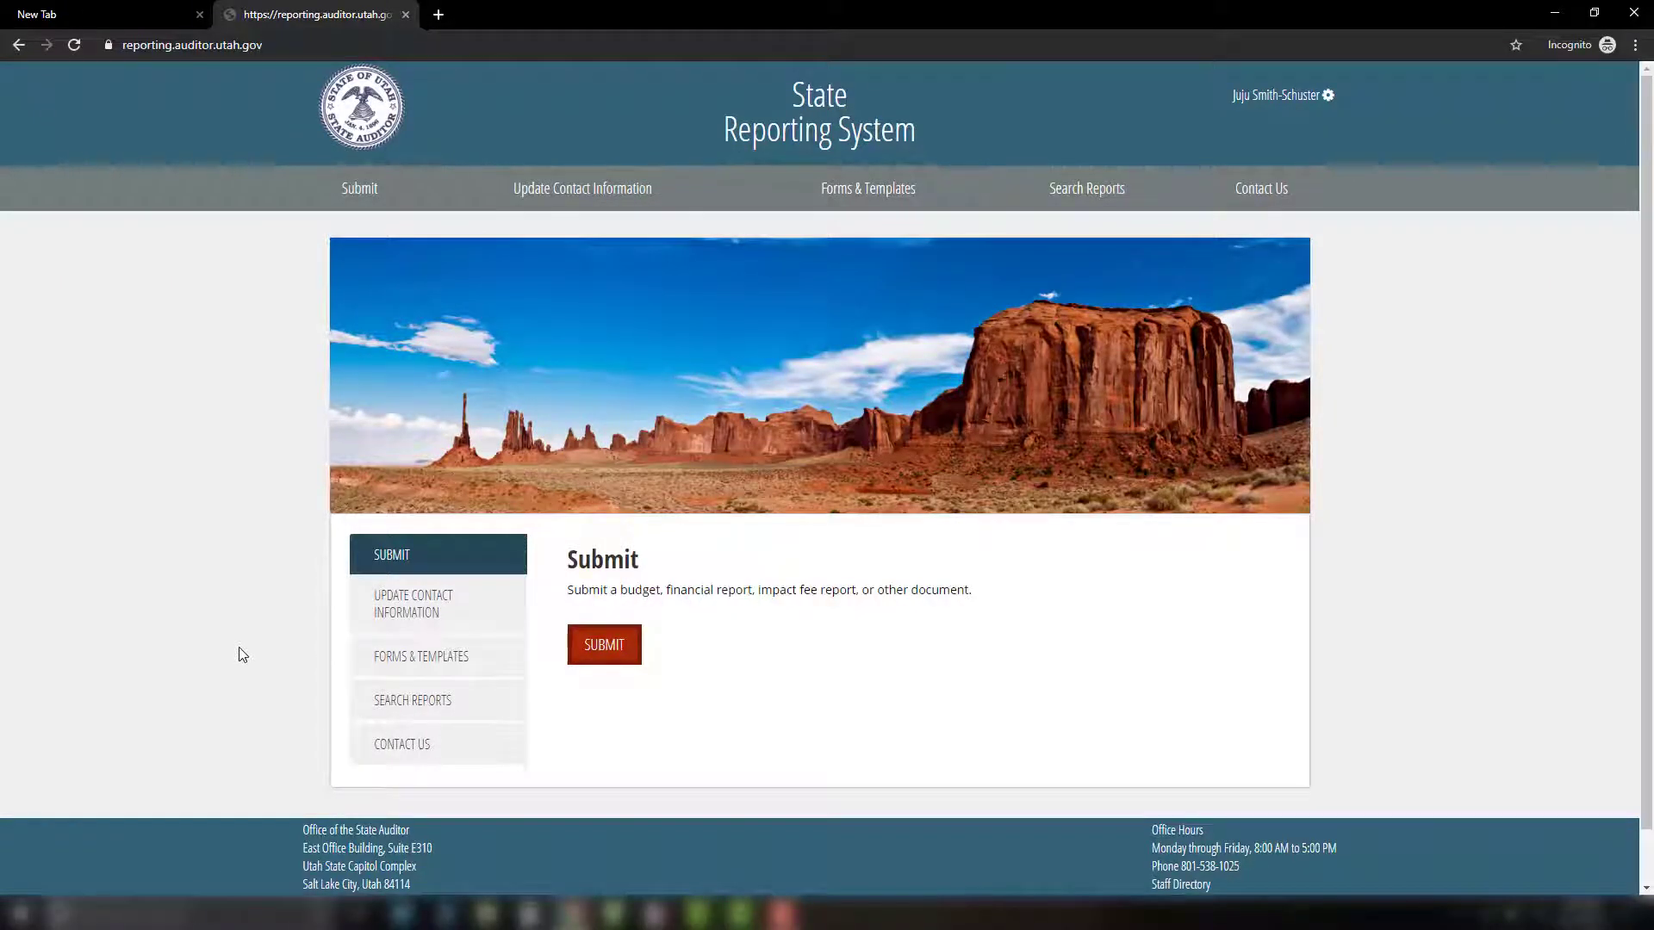
- Open the contact information update form for the entity test city 2 of type City
{"action": "left_click", "coordinate": [582, 188]}
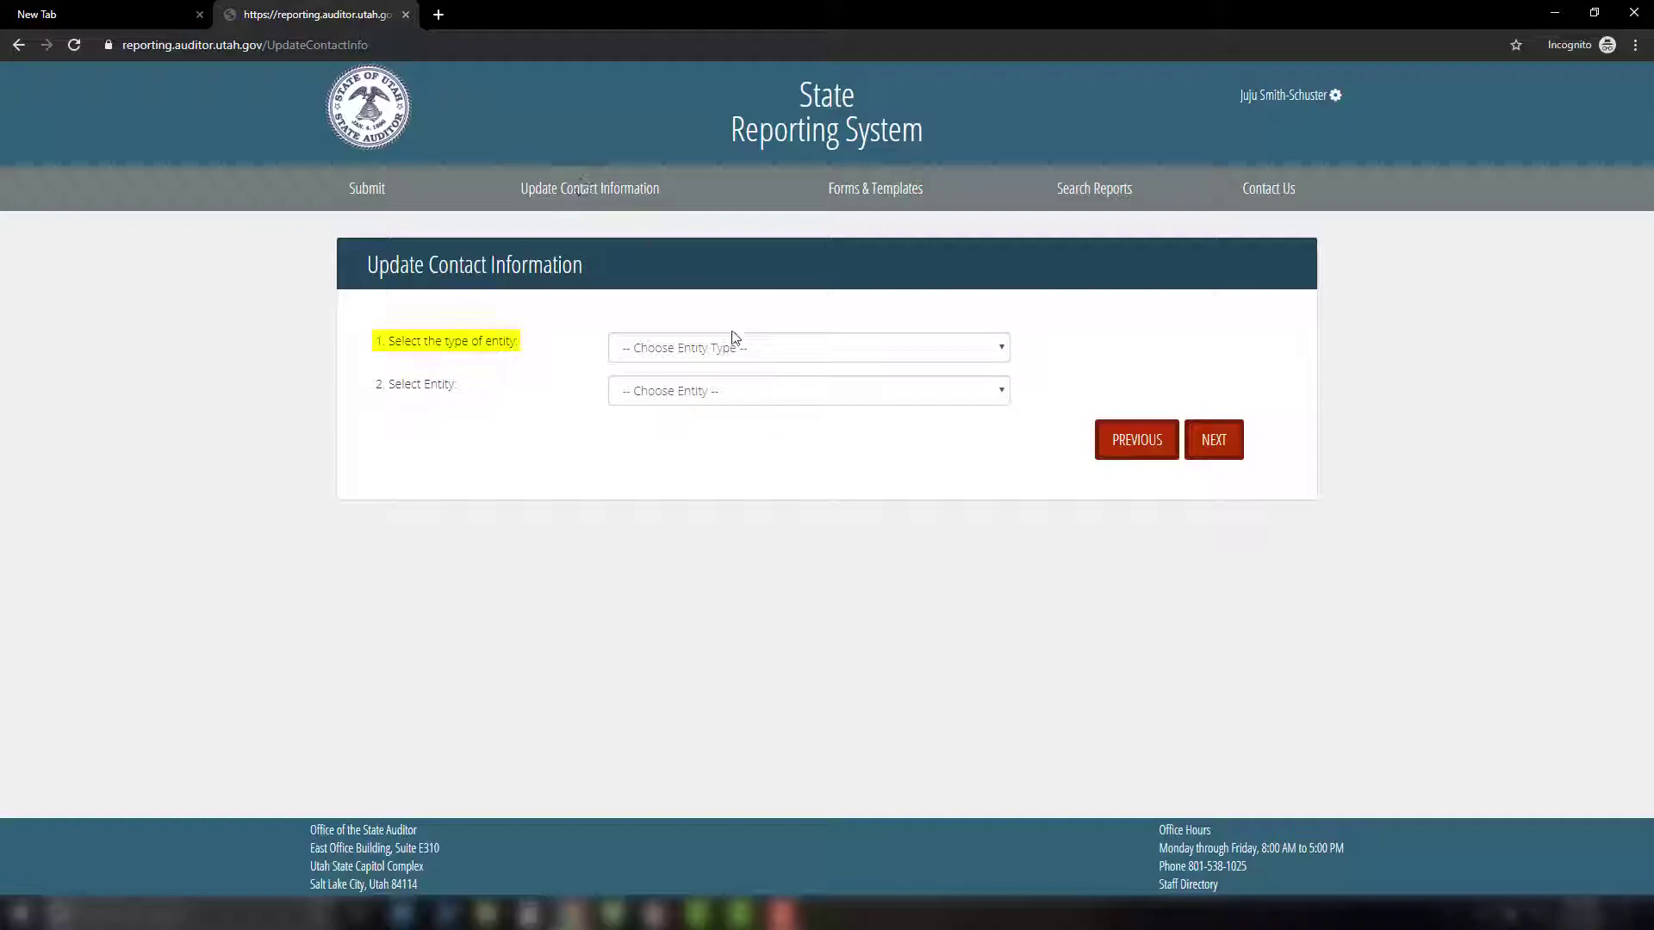
{"action": "left_click", "coordinate": [735, 348]}
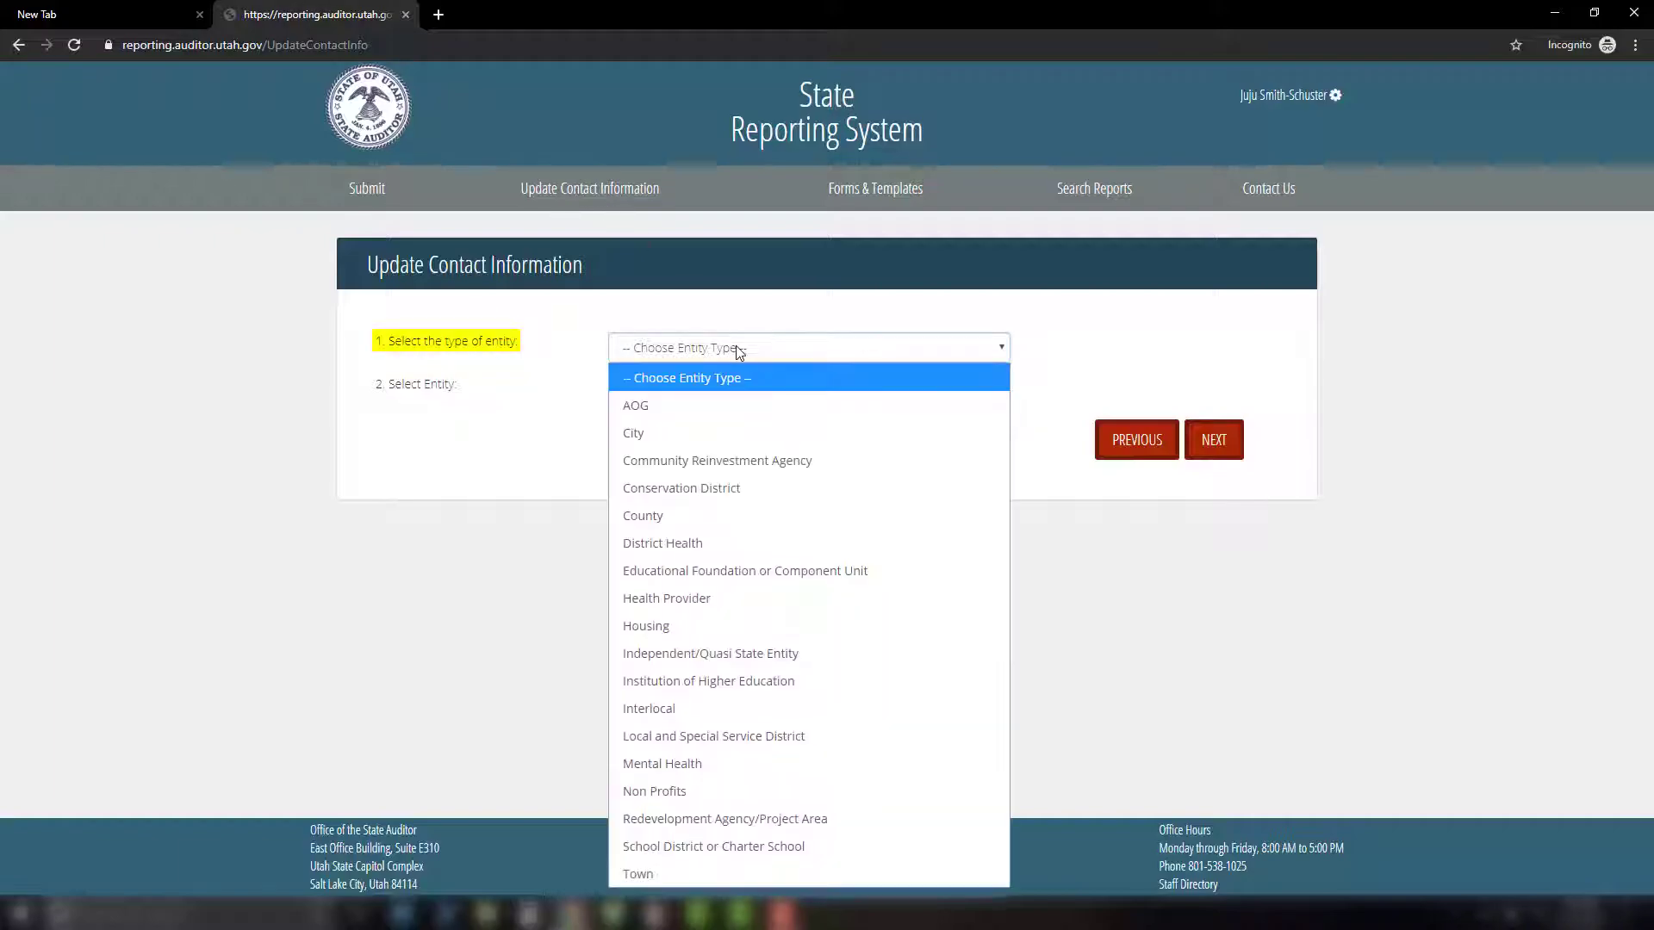
{"action": "left_click", "coordinate": [710, 435]}
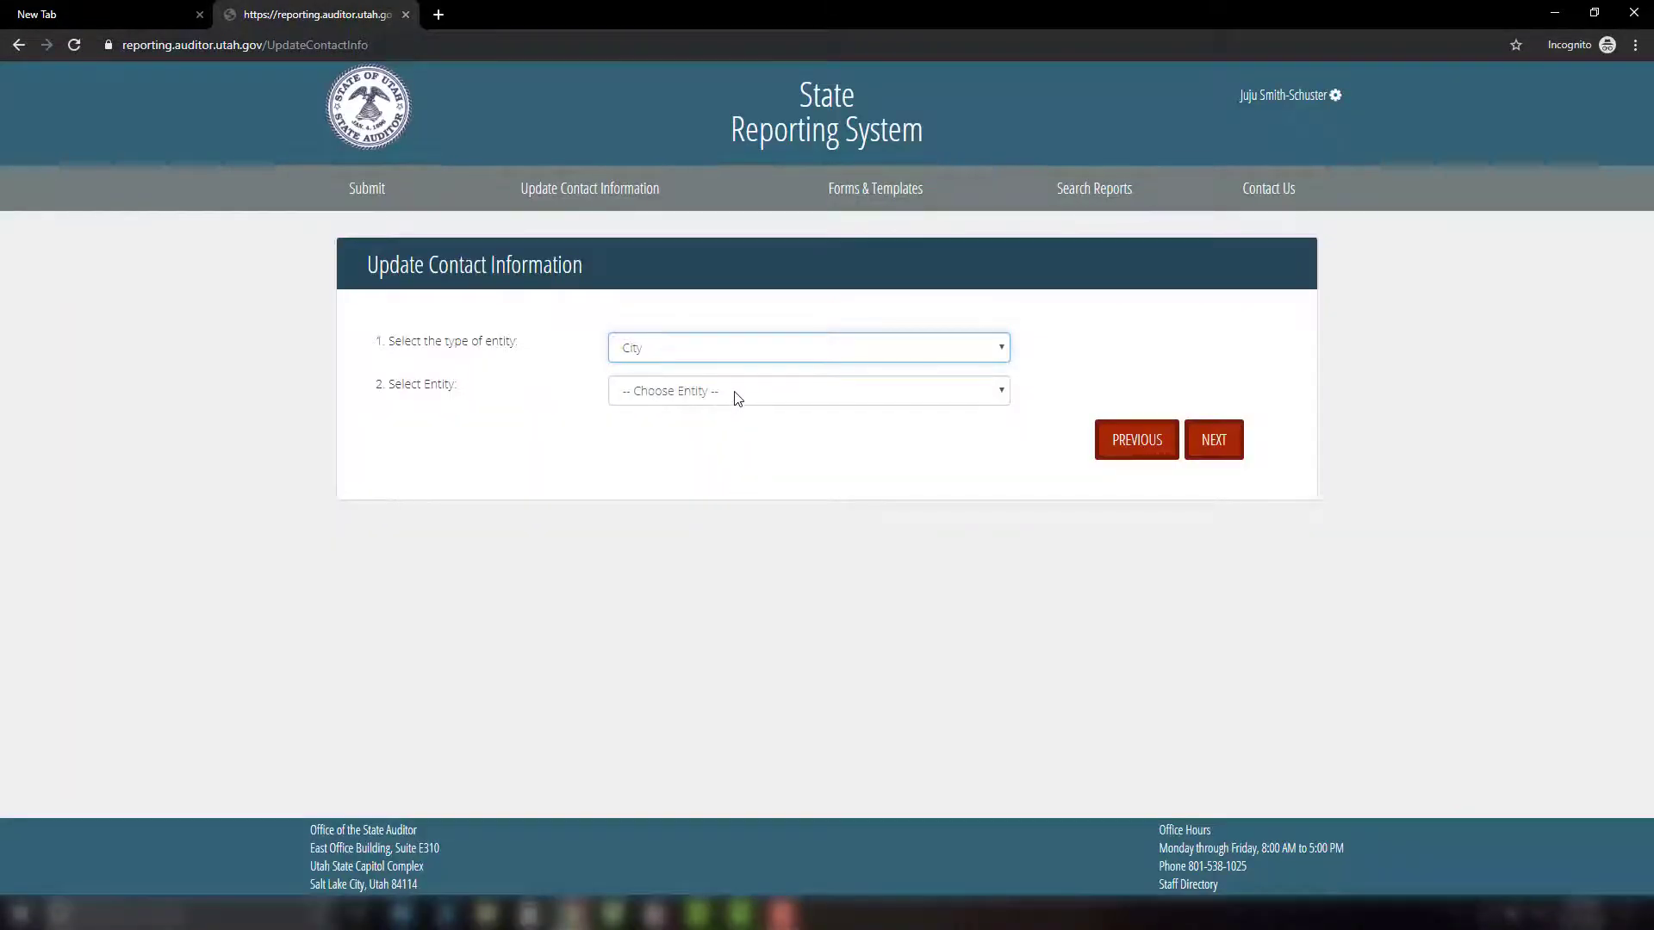
{"action": "left_click", "coordinate": [731, 392]}
{"action": "scroll", "coordinate": [750, 436], "scroll_direction": "down", "scroll_amount": 12}
{"action": "scroll", "coordinate": [755, 437], "scroll_direction": "down", "scroll_amount": 18}
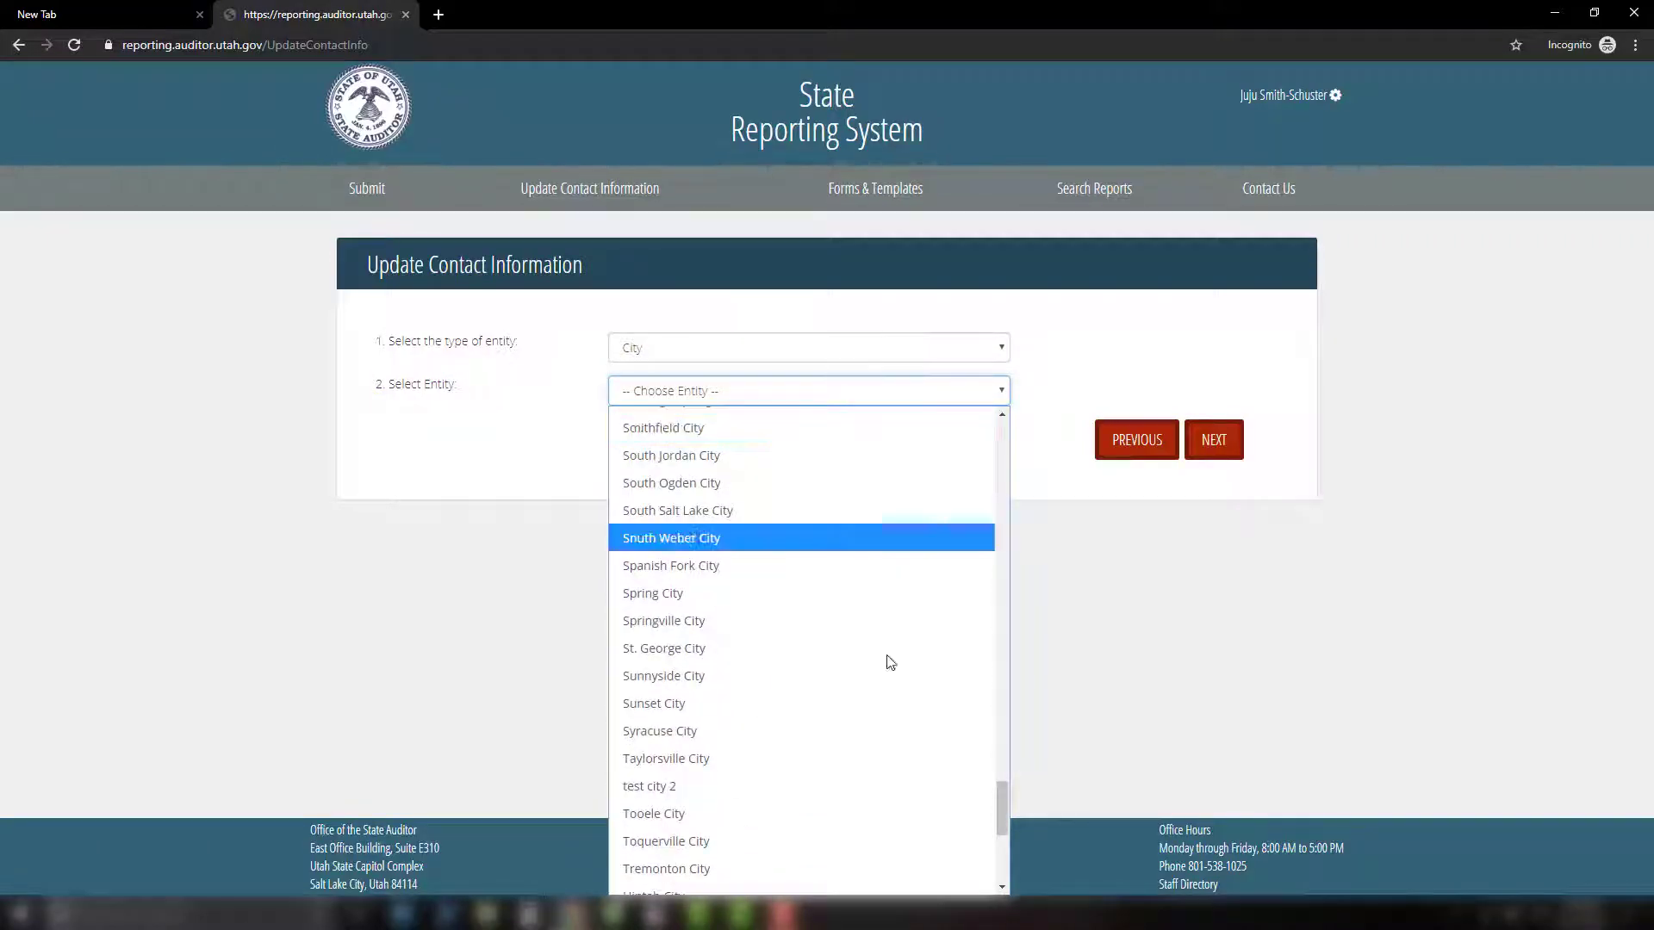
{"action": "left_click", "coordinate": [805, 786]}
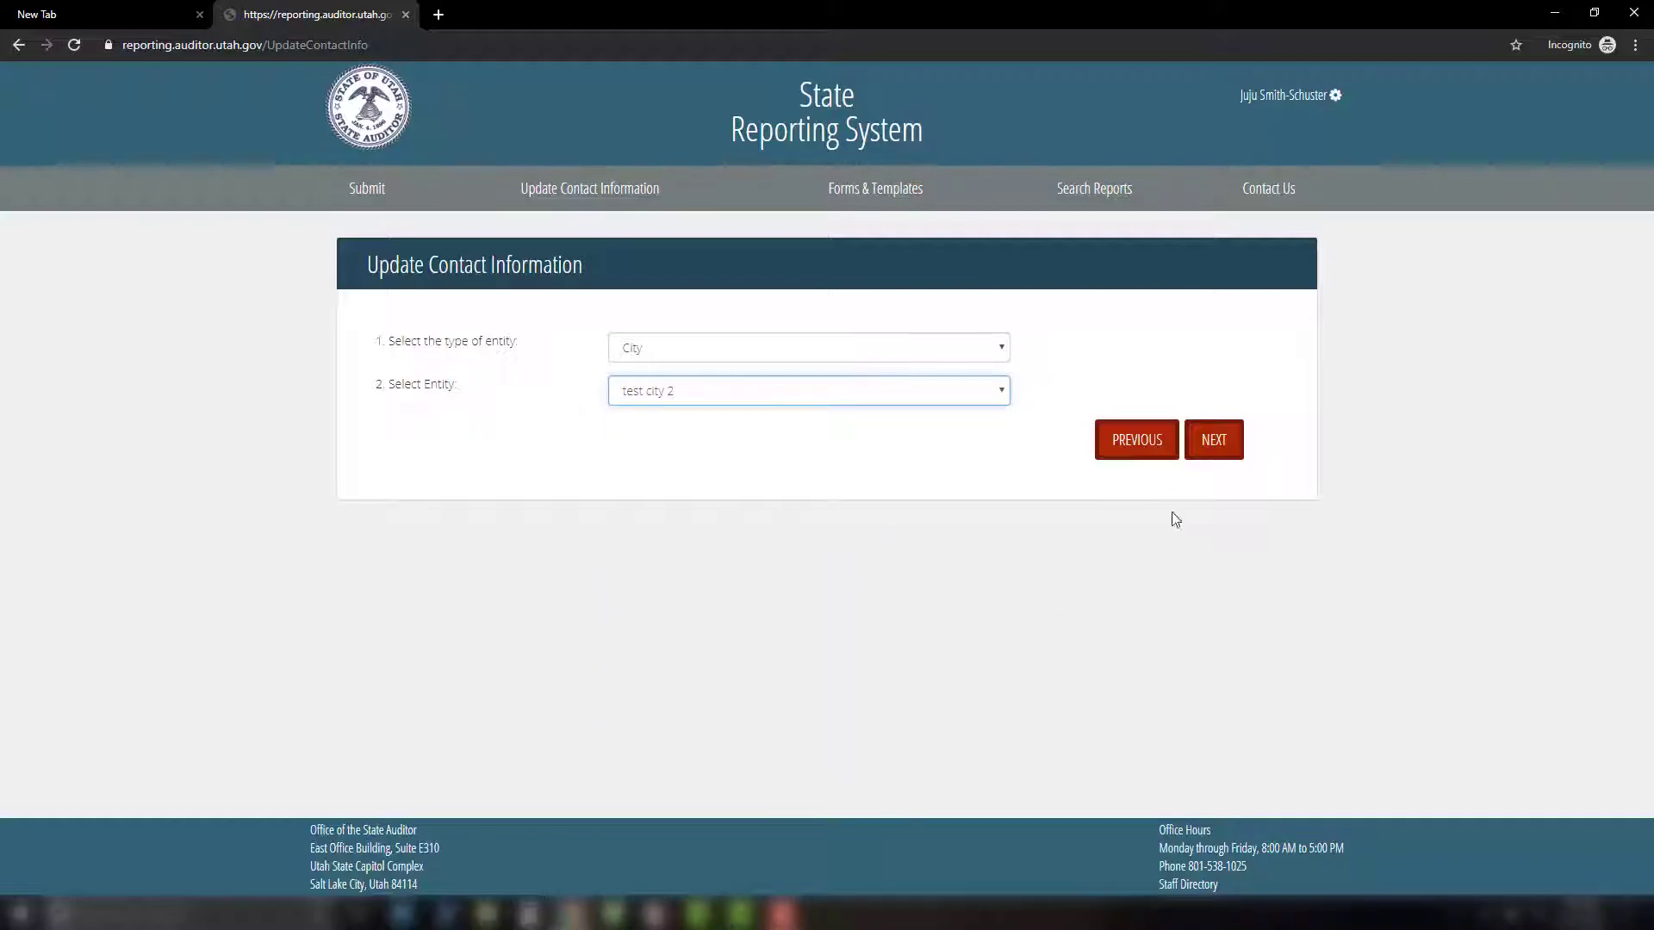
{"action": "left_click", "coordinate": [1213, 452]}
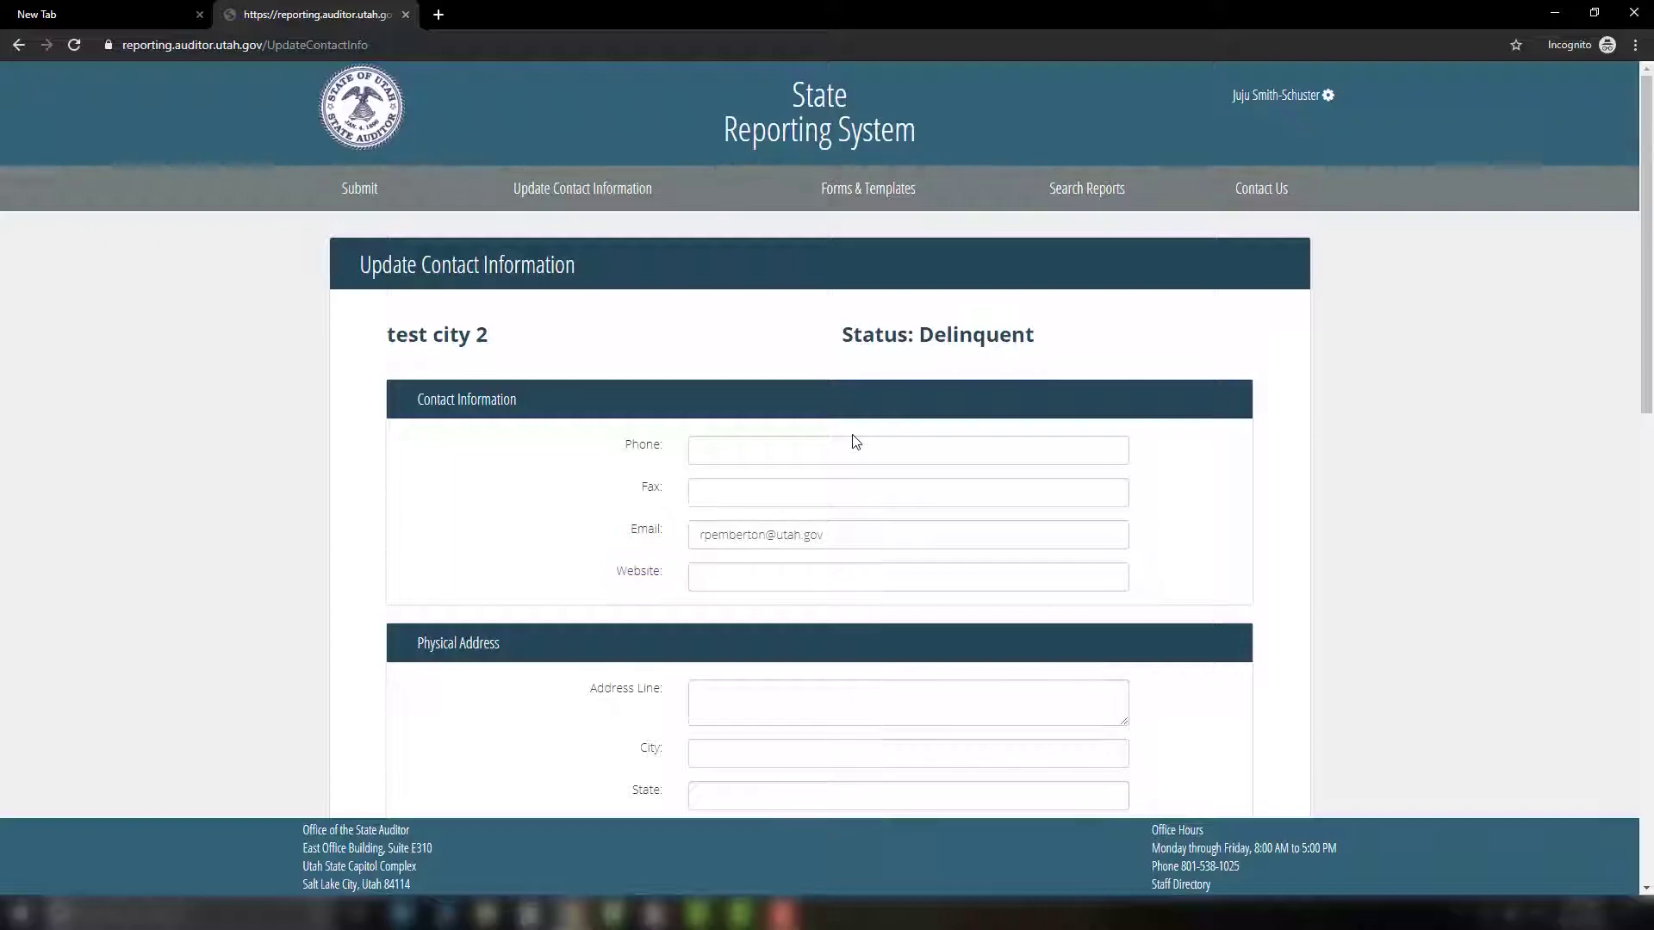
- Mark the first person in the entity contacts list as the primary contact
{"action": "scroll", "coordinate": [856, 442], "scroll_direction": "down", "scroll_amount": 3}
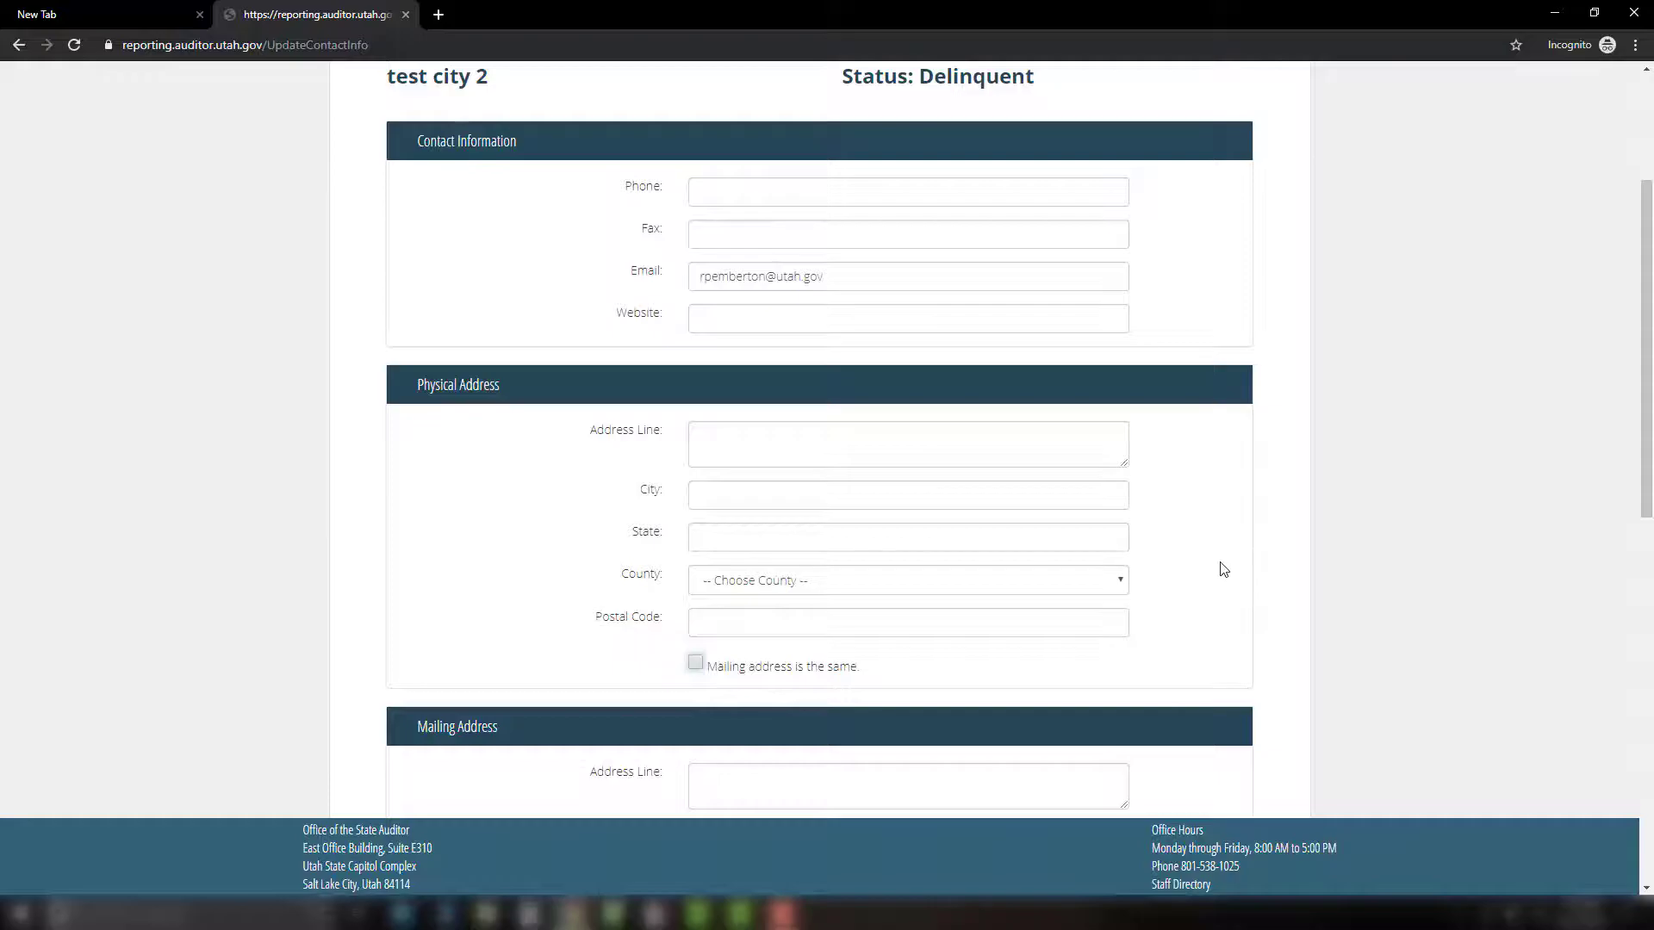
{"action": "scroll", "coordinate": [1223, 569], "scroll_direction": "down", "scroll_amount": 1}
{"action": "scroll", "coordinate": [1224, 569], "scroll_direction": "down", "scroll_amount": 8}
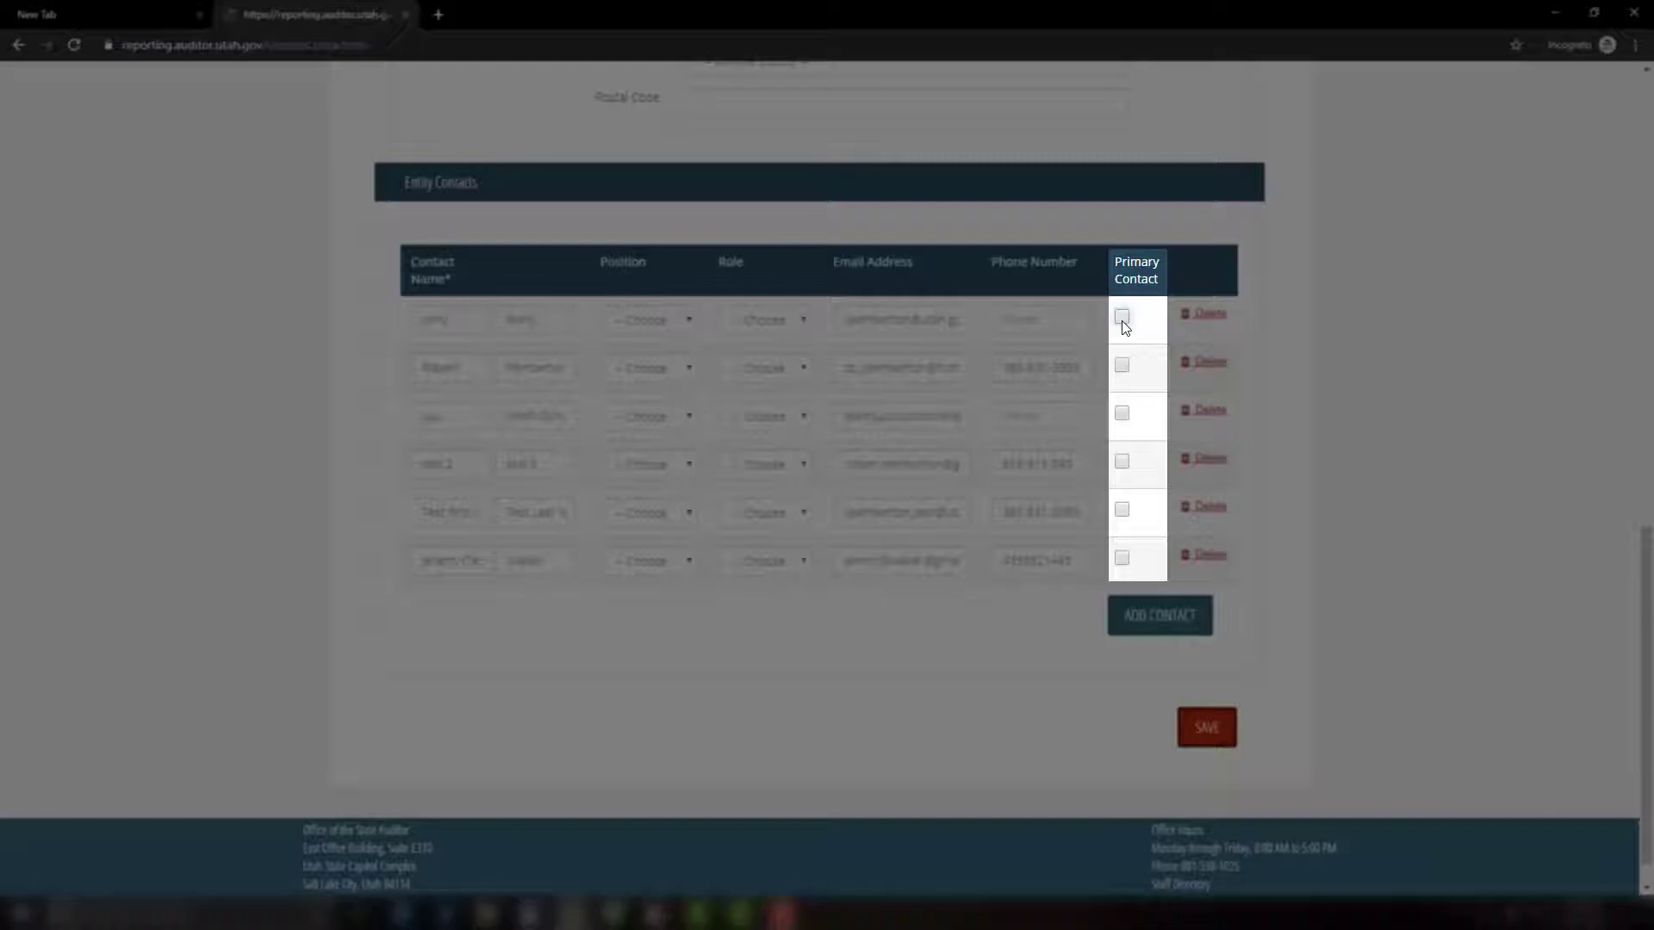
{"action": "left_click", "coordinate": [1121, 318]}
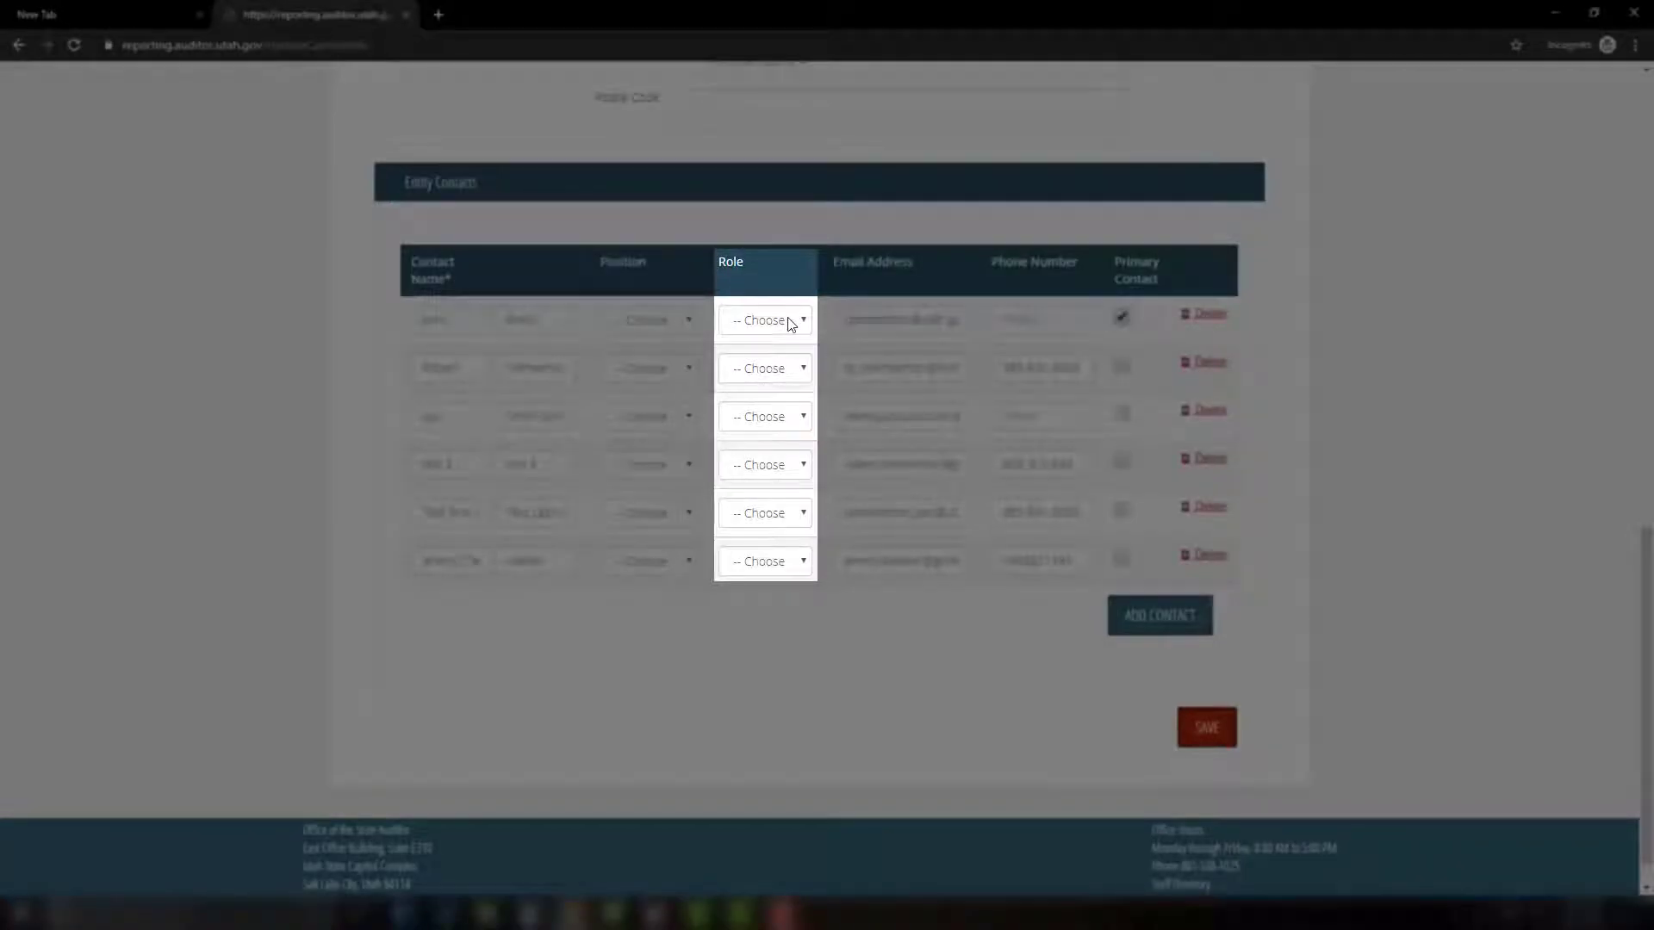
- Assign the CFO role to the first entity contact and the CAO role to the second
{"action": "left_click", "coordinate": [786, 322]}
{"action": "left_click", "coordinate": [765, 380]}
{"action": "left_click", "coordinate": [779, 370]}
{"action": "left_click", "coordinate": [772, 446]}
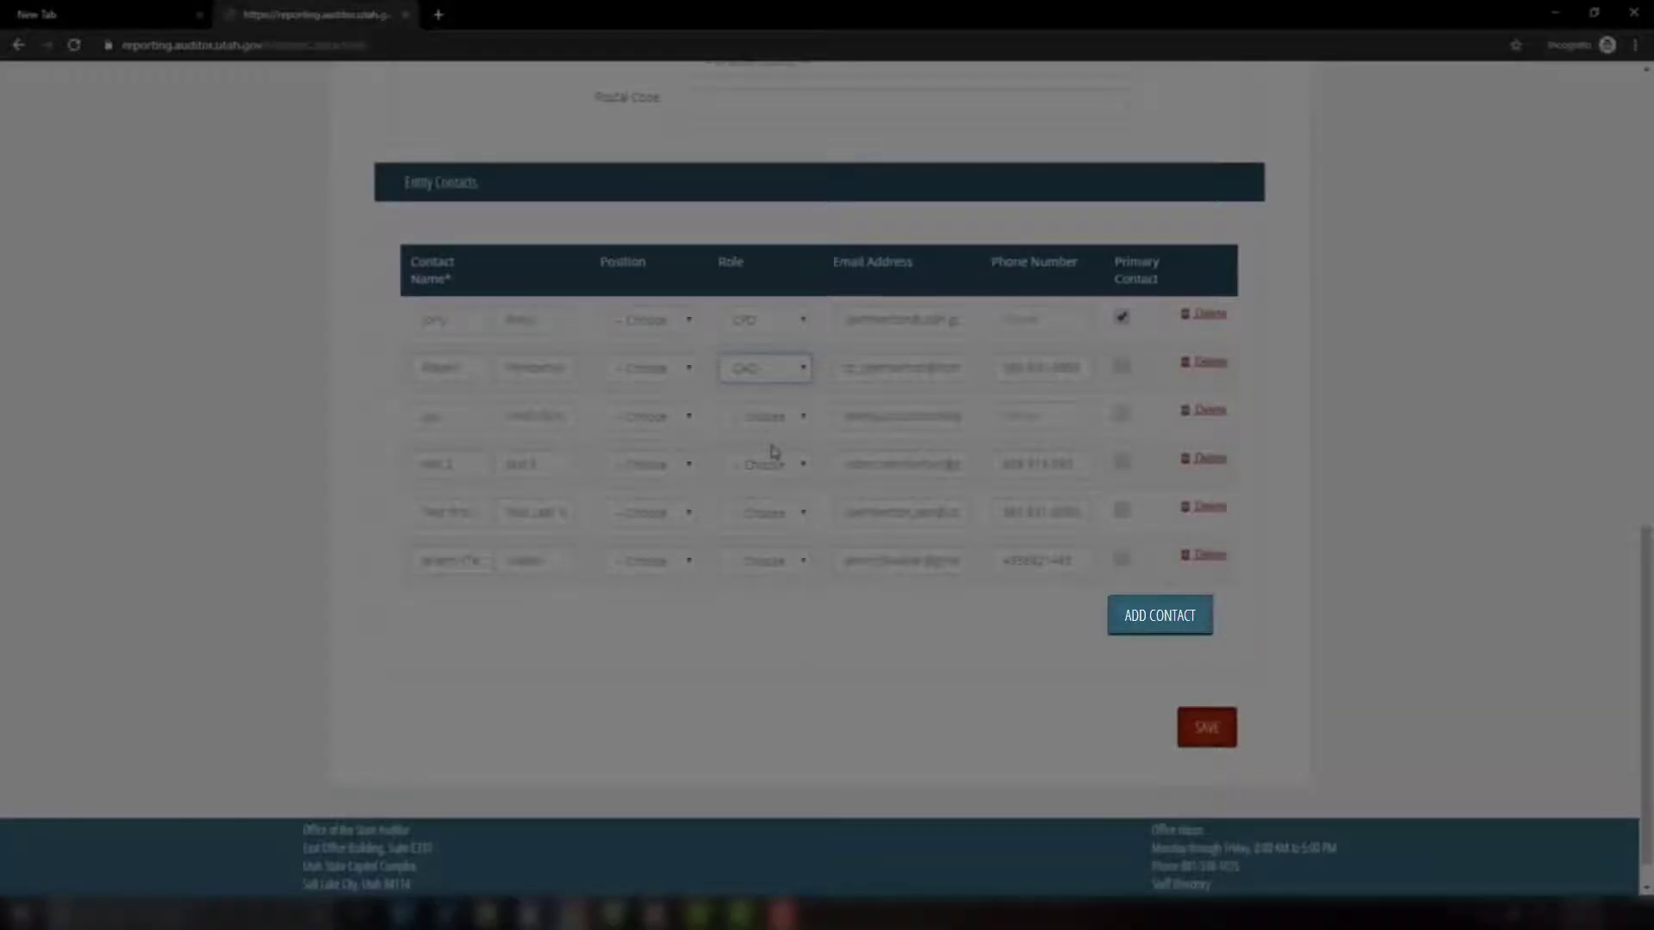
- Add and delete a blank entity contact row, and save the contact information for test city 2
{"action": "left_click", "coordinate": [1163, 617]}
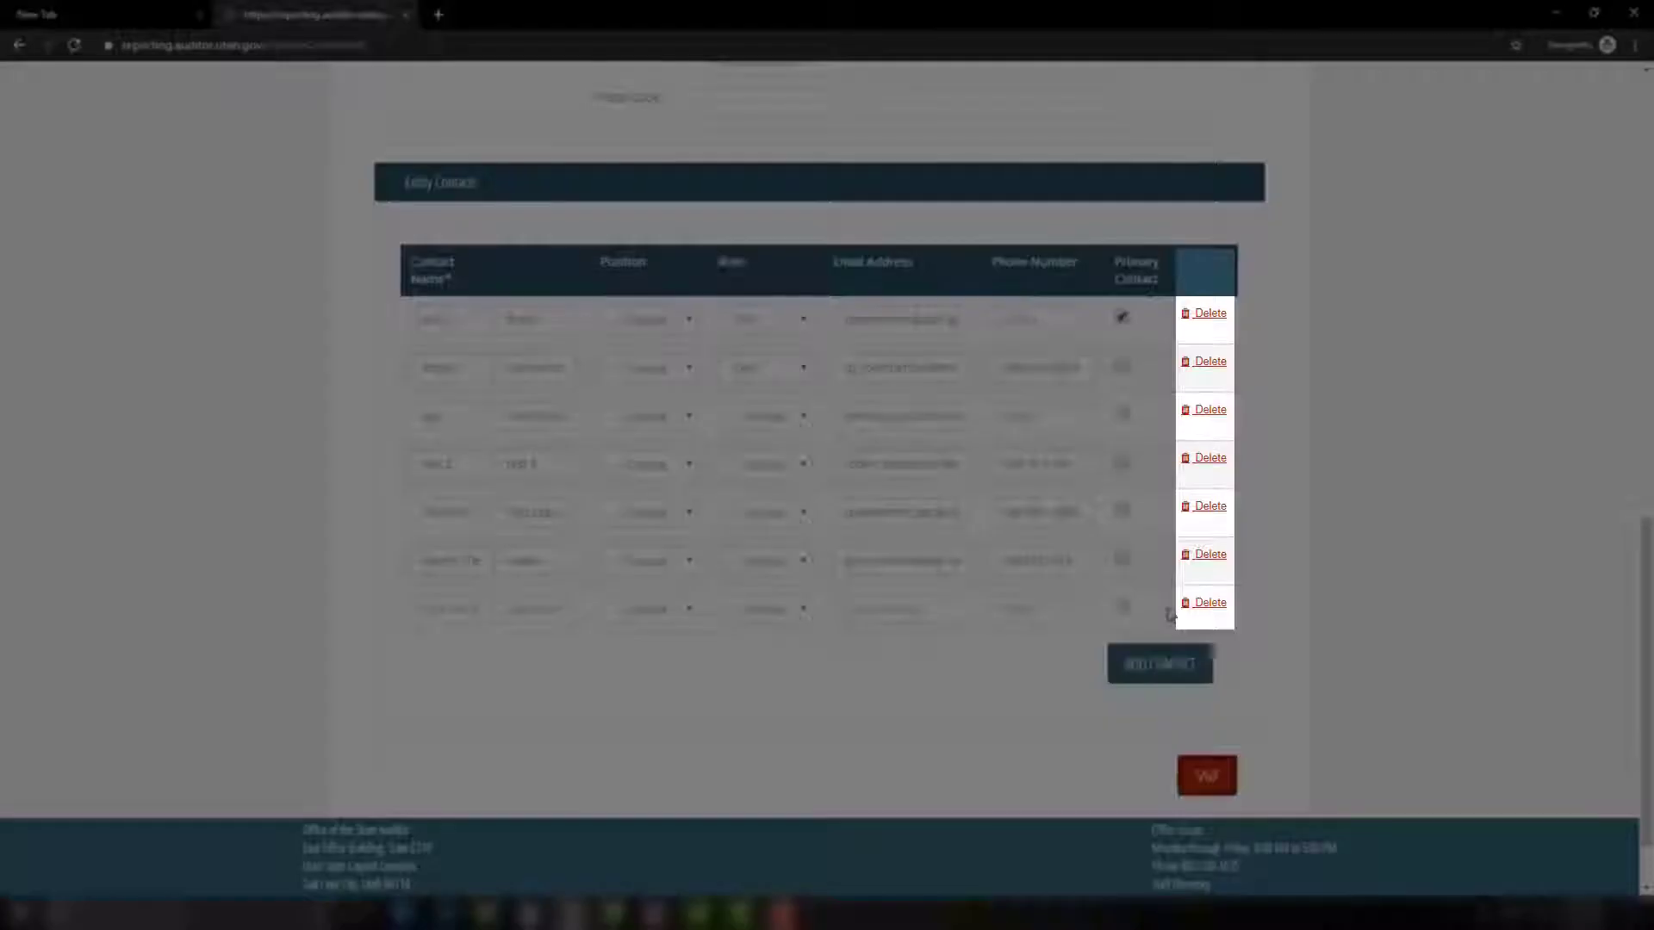
{"action": "left_click", "coordinate": [1207, 603]}
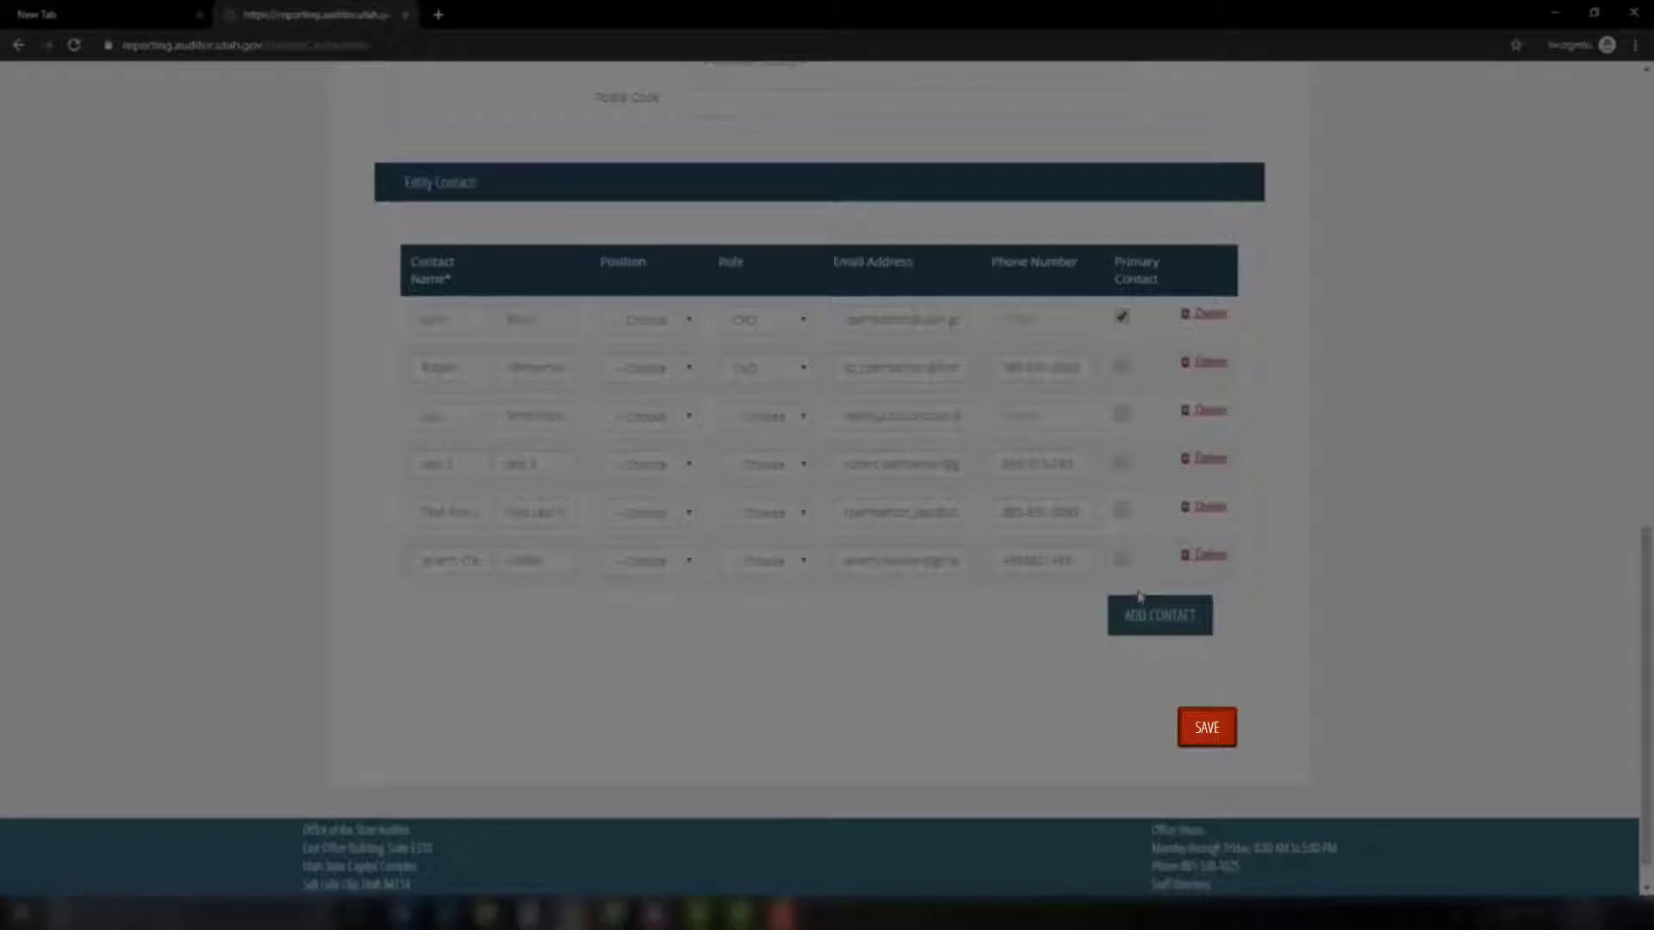
{"action": "left_click", "coordinate": [1207, 730]}
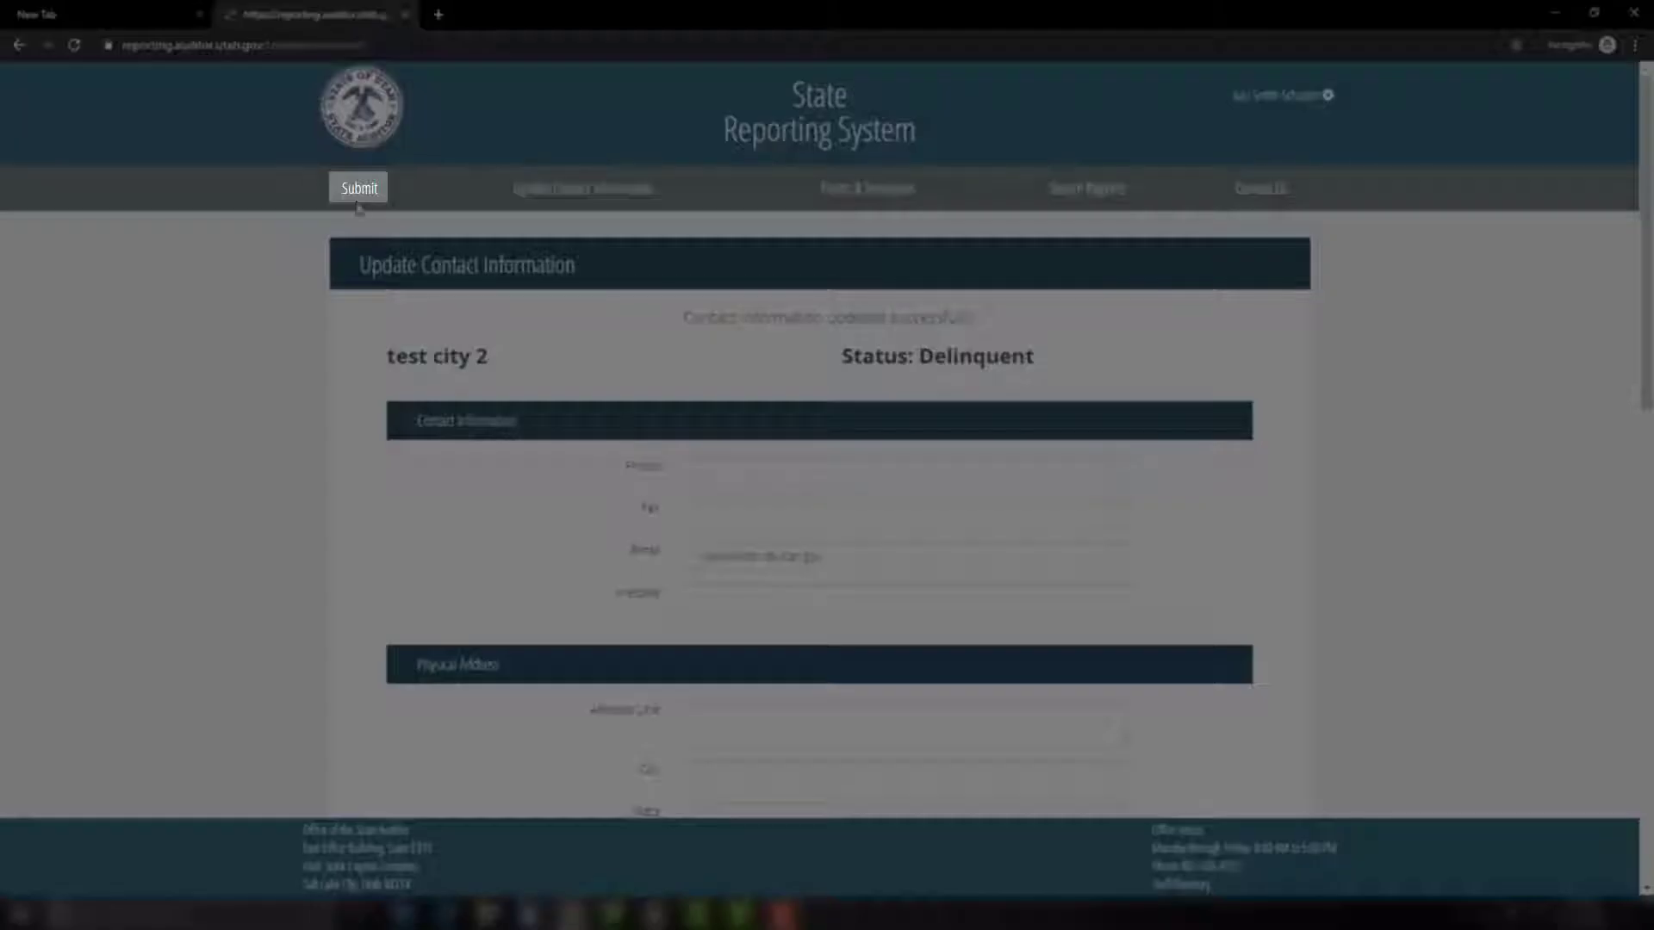
- Open the report upload list for entity type City, entity test city 2 and fiscal year 2020 test
{"action": "left_click", "coordinate": [358, 205]}
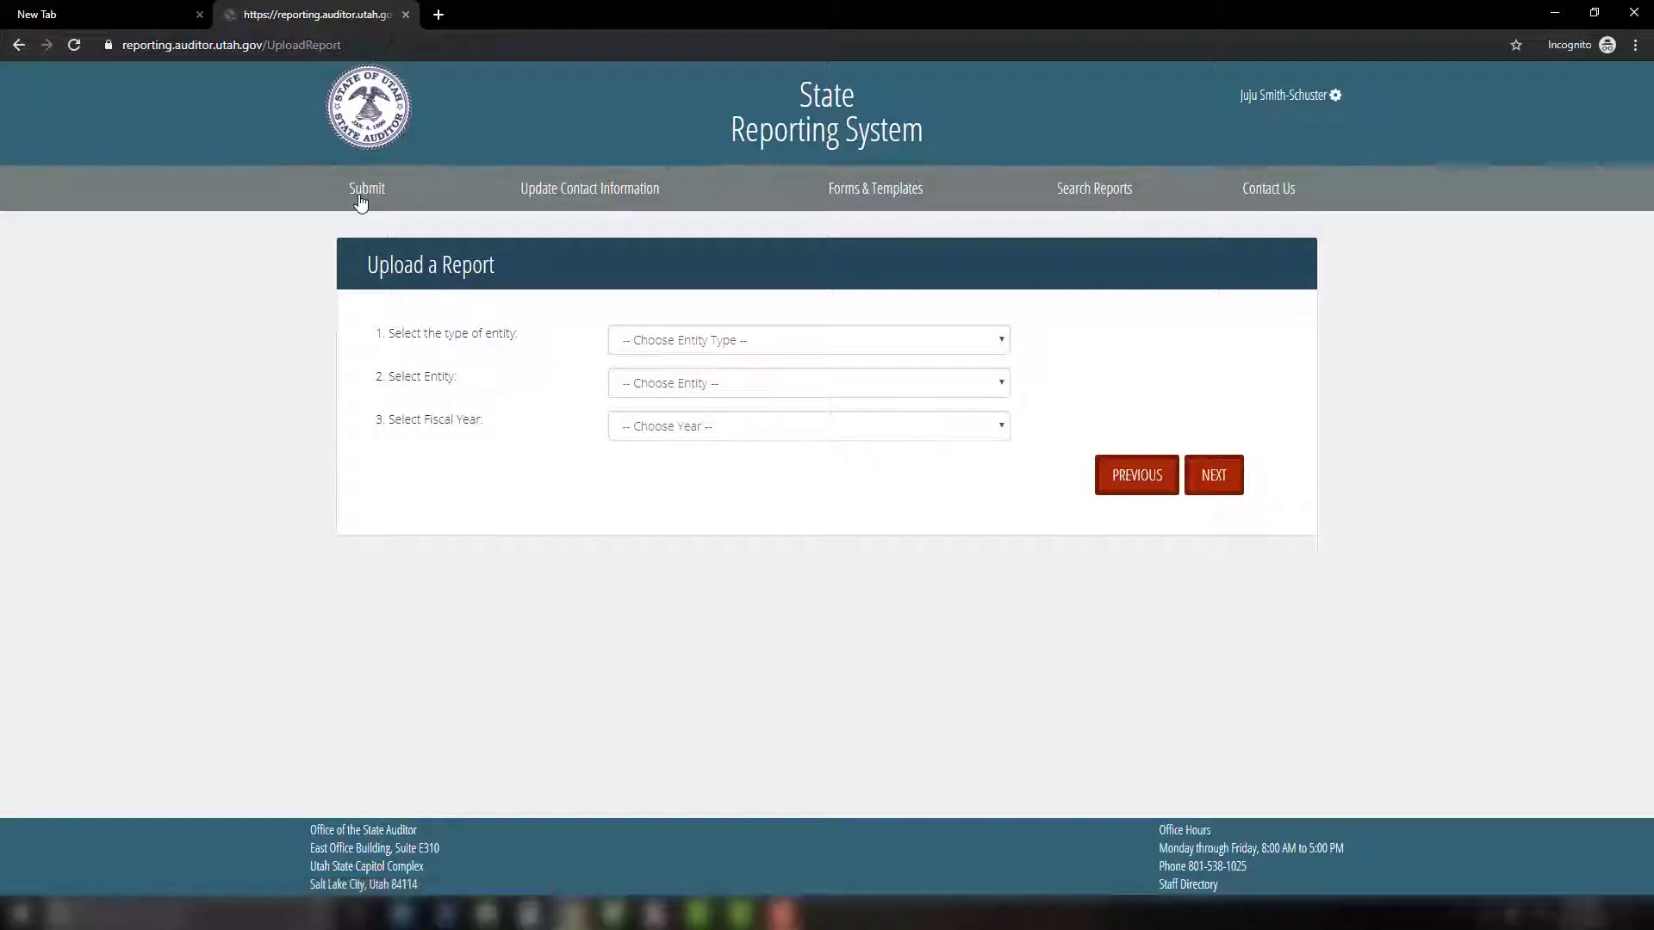
{"action": "left_click", "coordinate": [871, 342]}
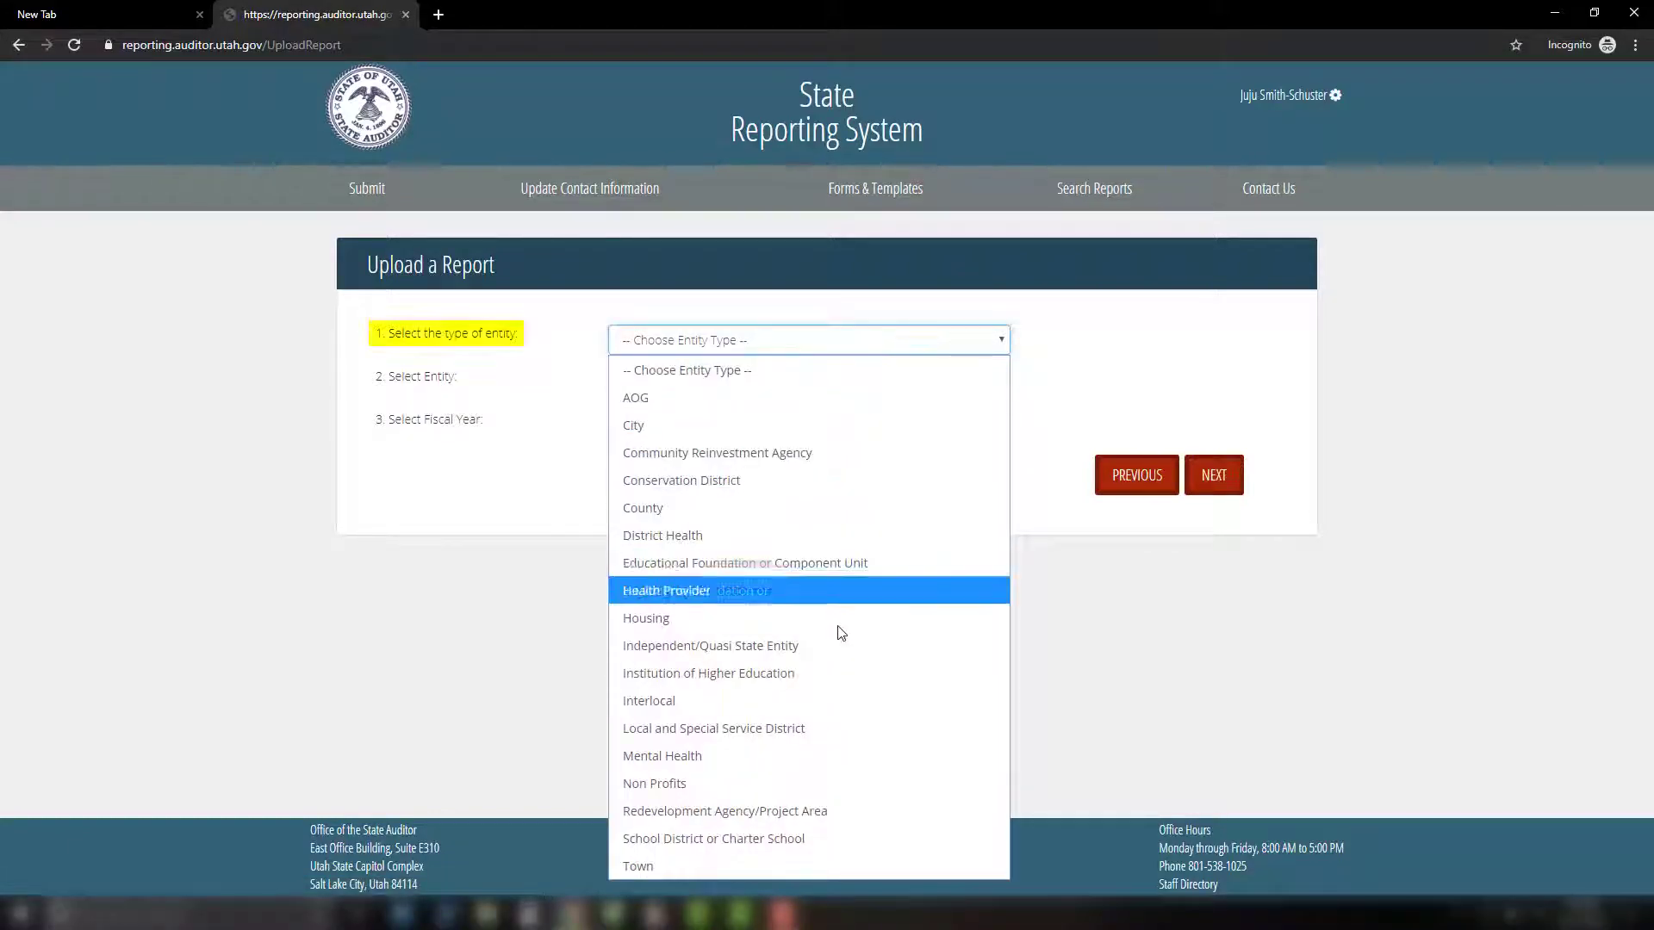
{"action": "left_click", "coordinate": [840, 426]}
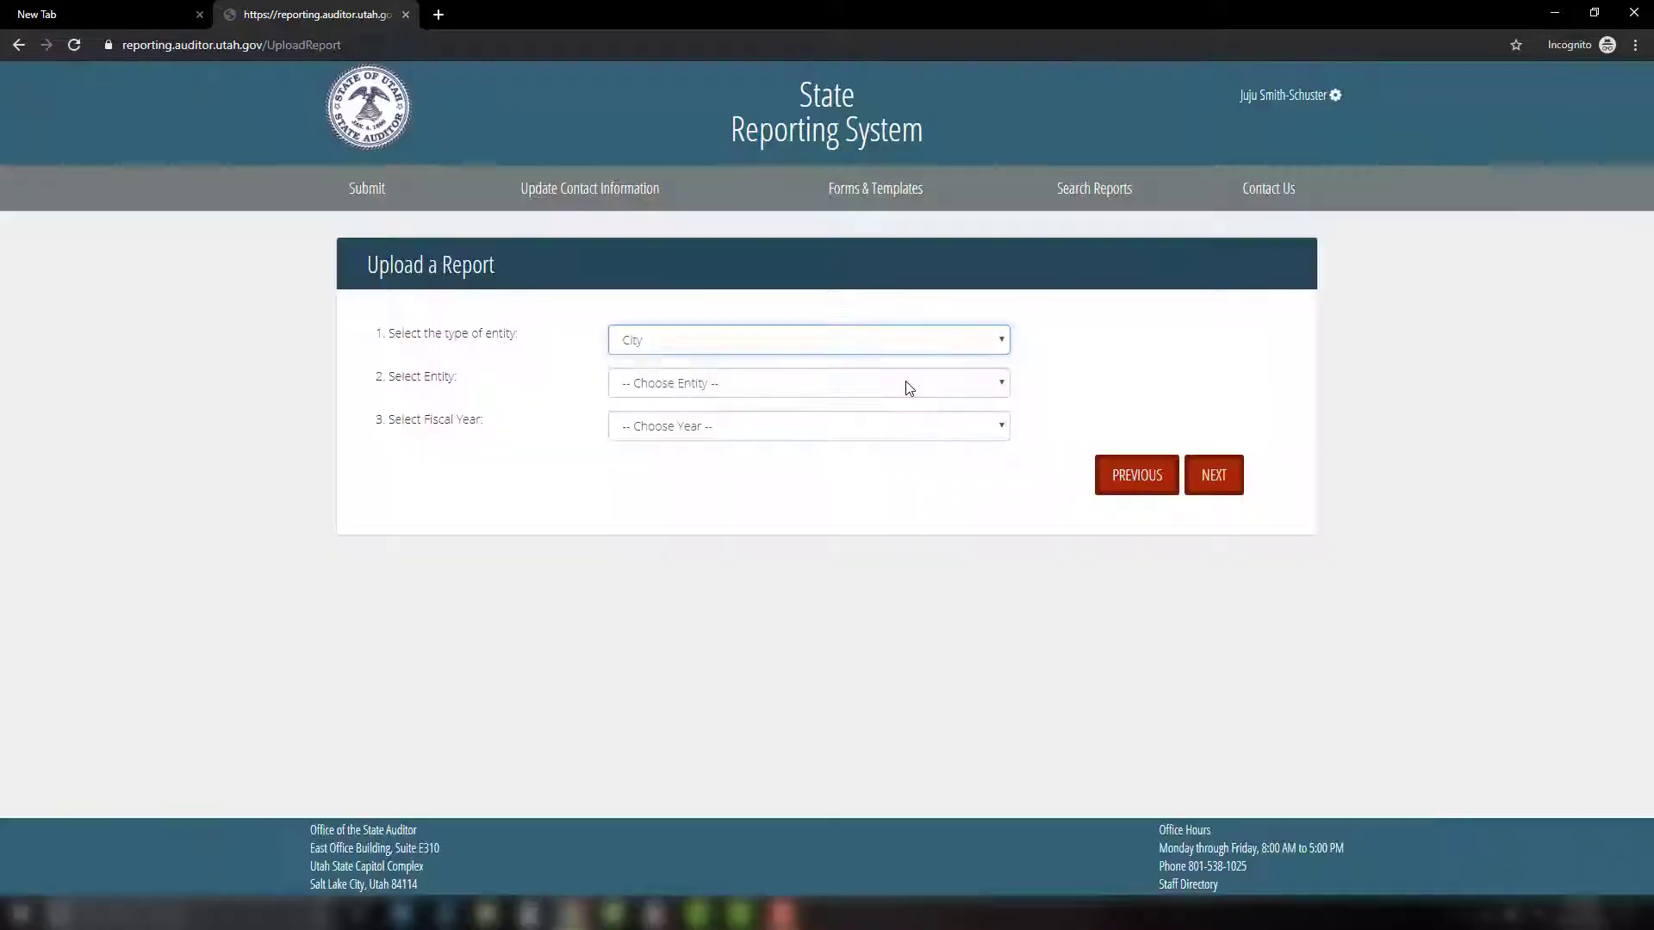
{"action": "left_click", "coordinate": [906, 388]}
{"action": "scroll", "coordinate": [901, 414], "scroll_direction": "down", "scroll_amount": 15}
{"action": "scroll", "coordinate": [903, 415], "scroll_direction": "down", "scroll_amount": 15}
{"action": "scroll", "coordinate": [901, 416], "scroll_direction": "down", "scroll_amount": 10}
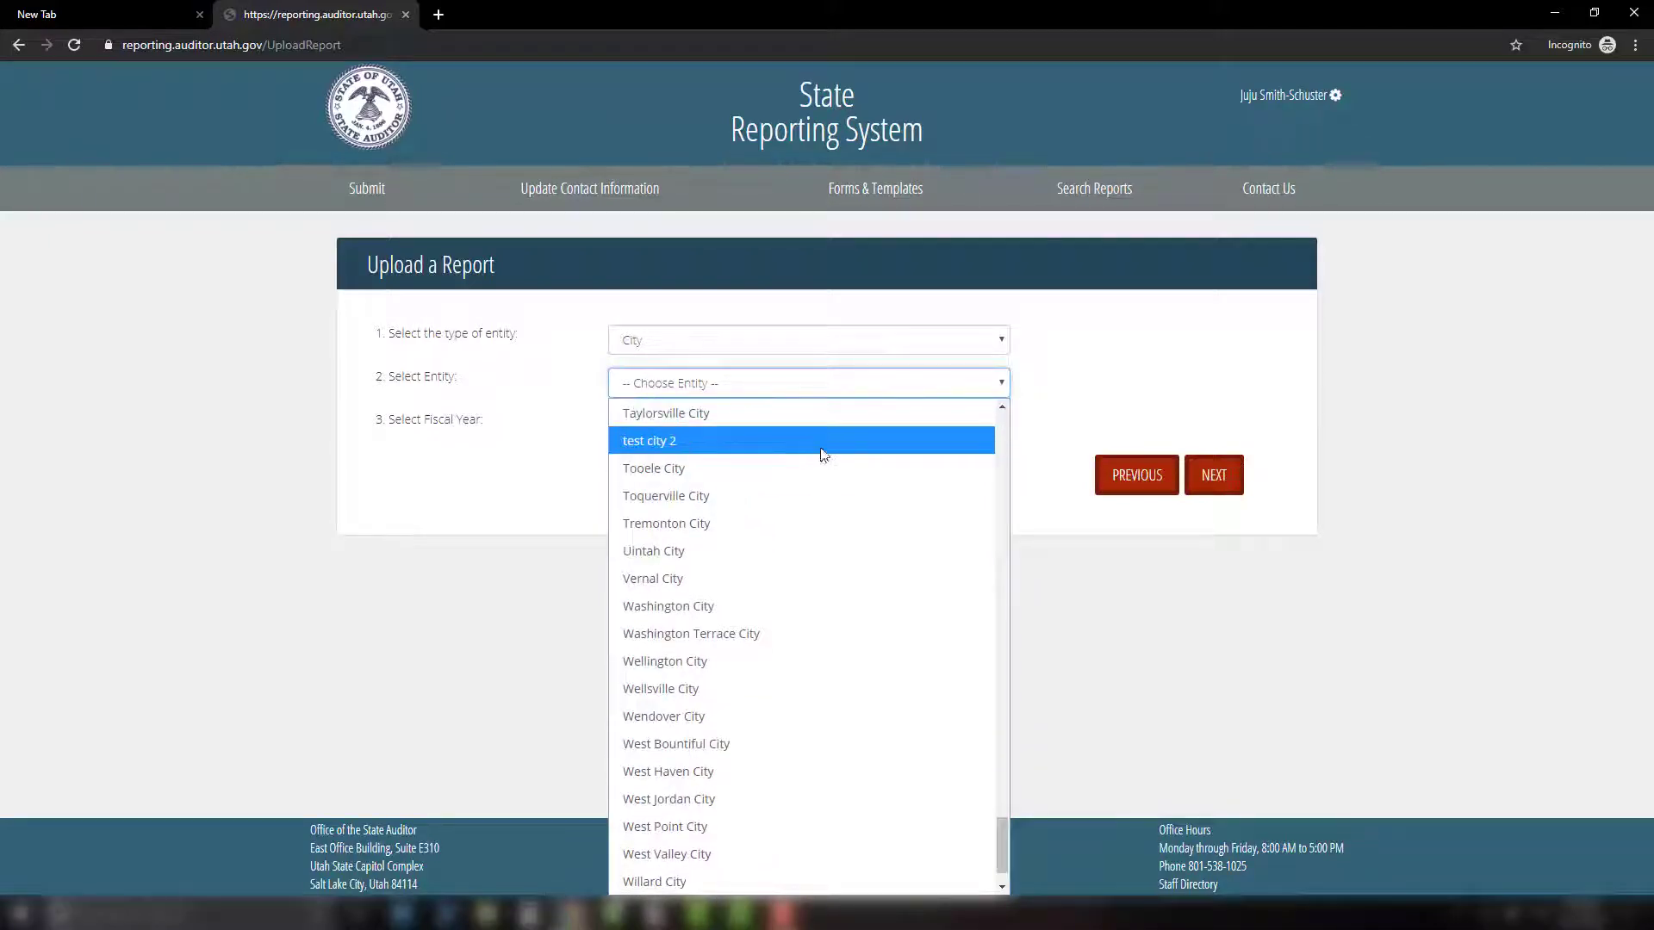
{"action": "left_click", "coordinate": [823, 441]}
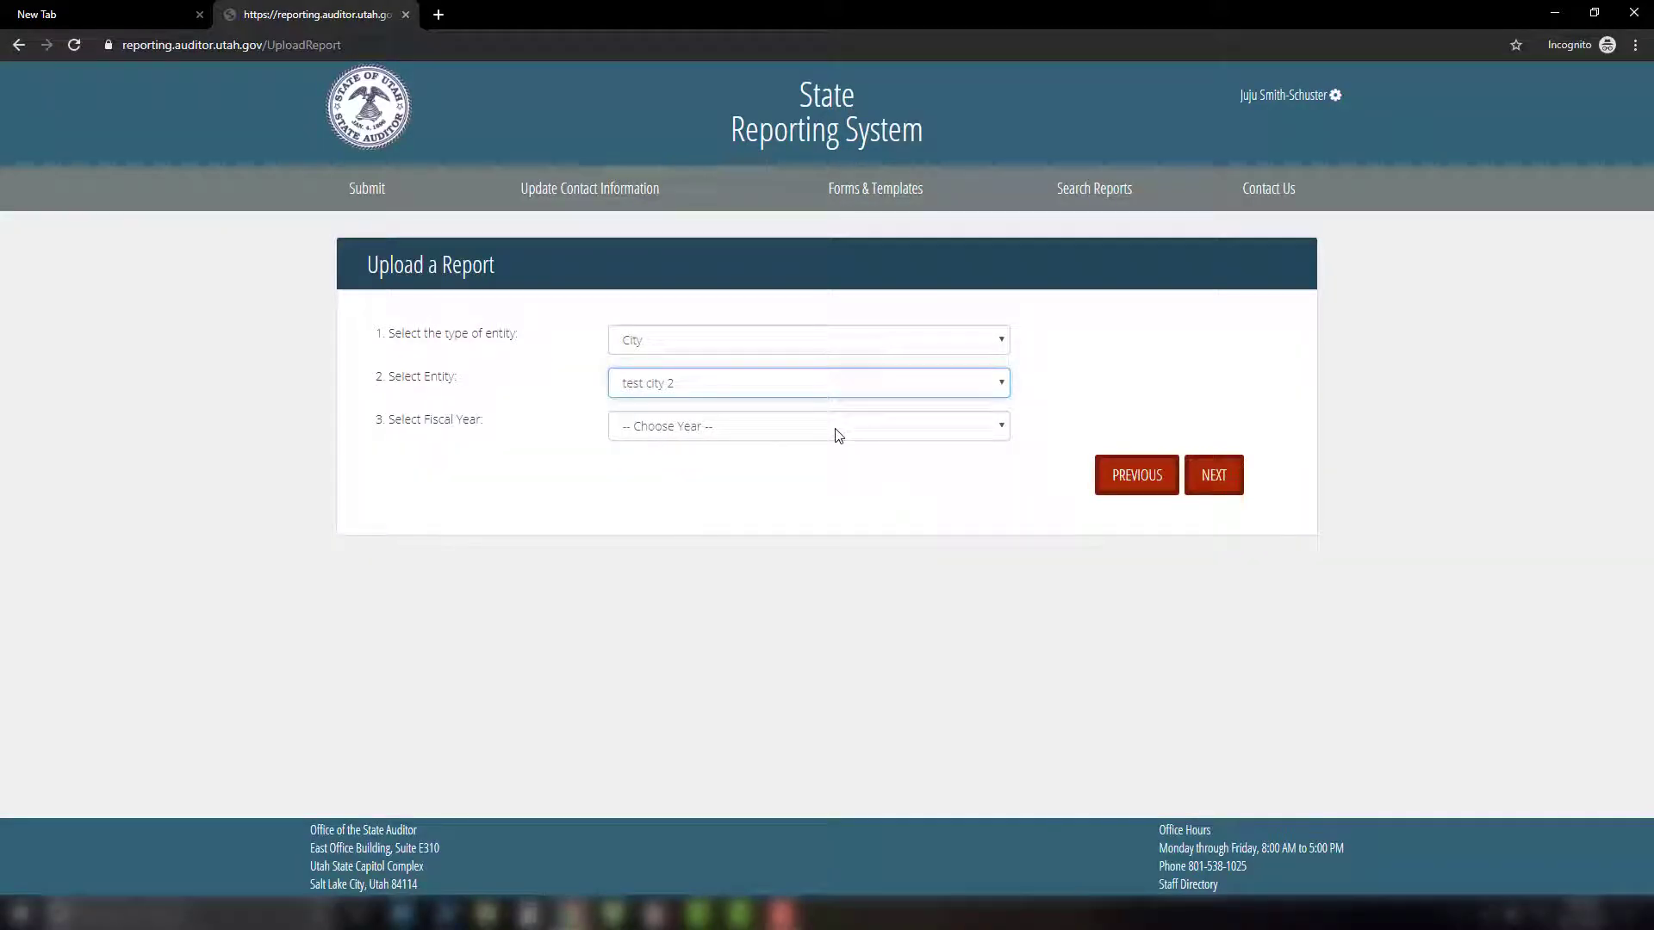
{"action": "left_click", "coordinate": [835, 430]}
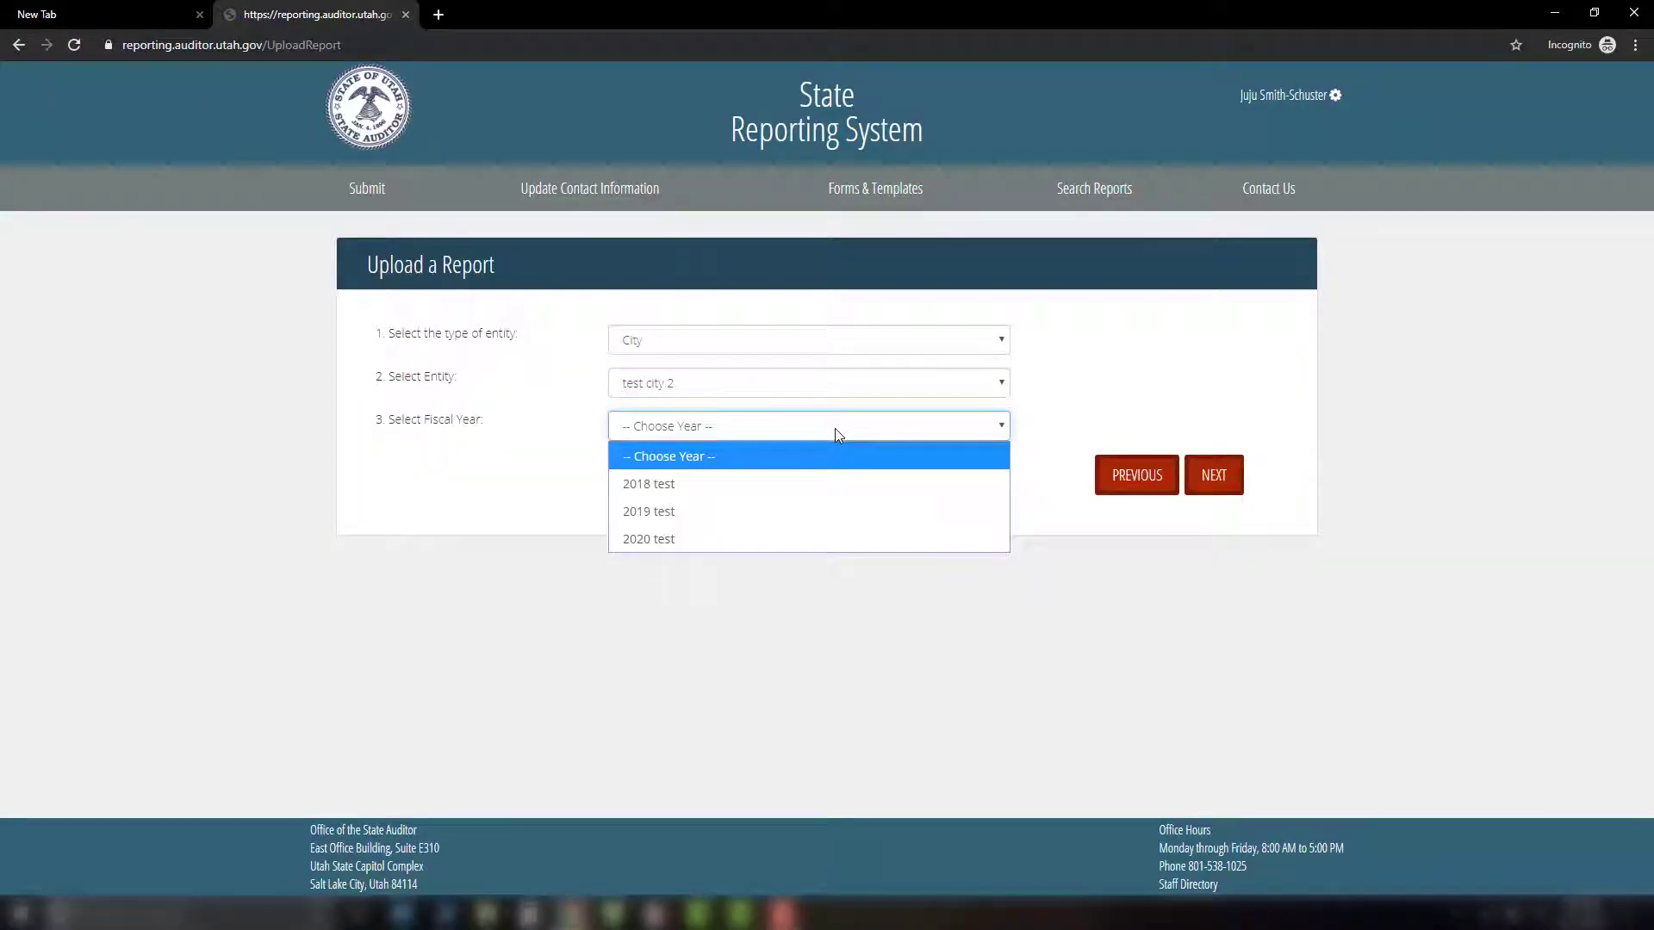
{"action": "left_click", "coordinate": [786, 519]}
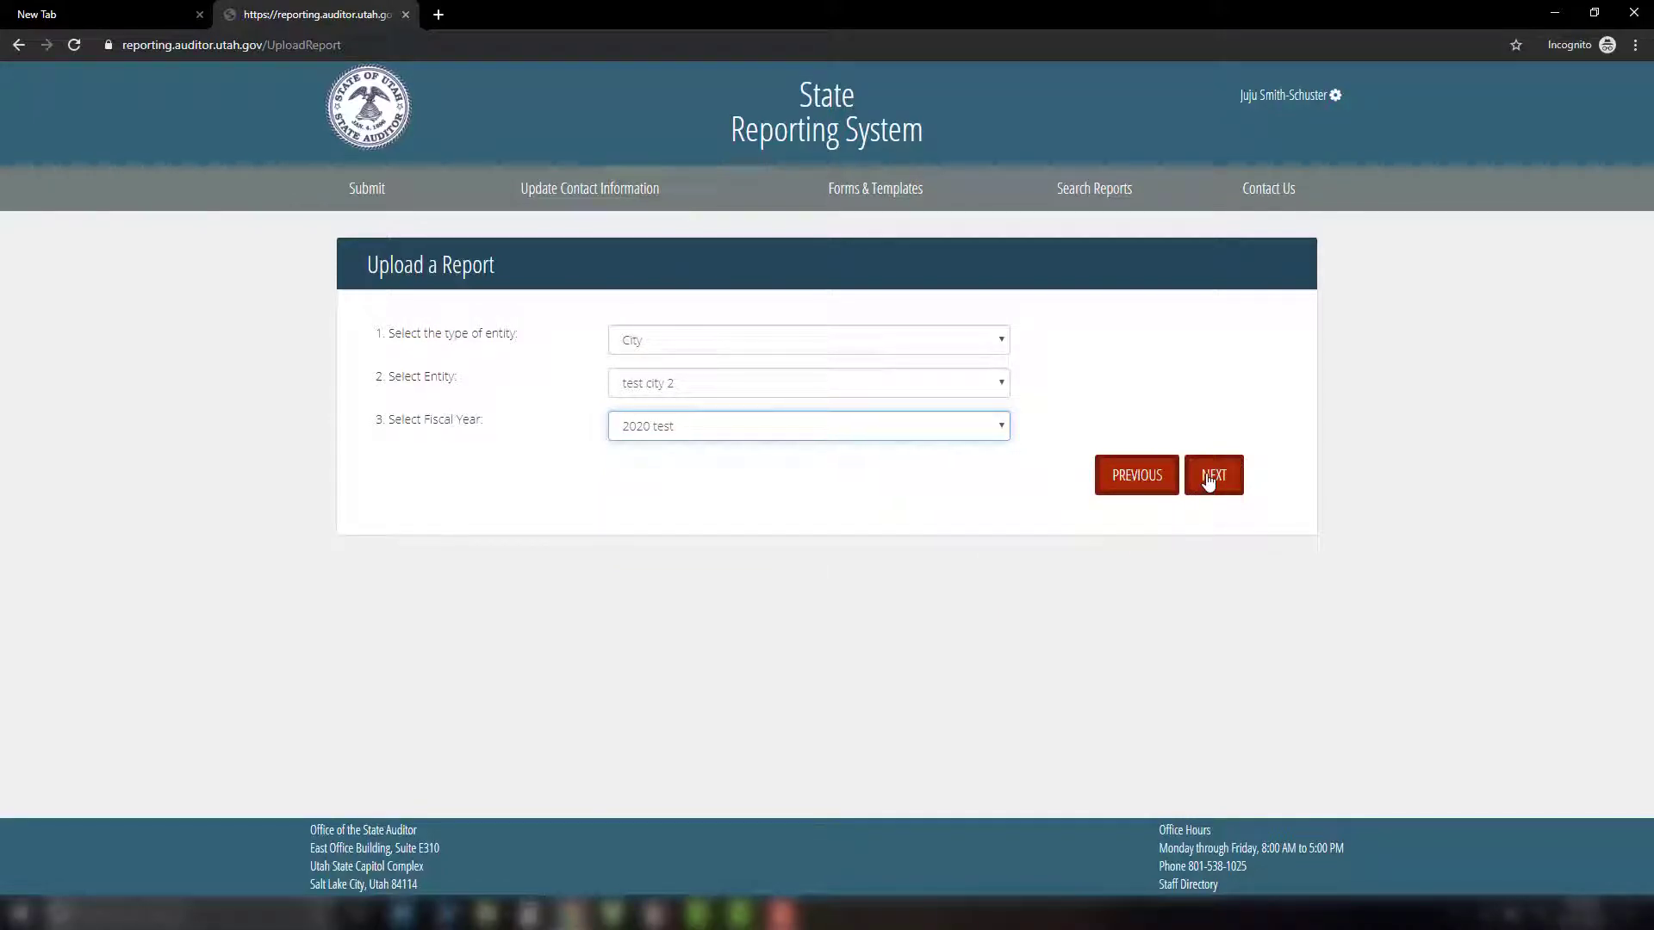
{"action": "left_click", "coordinate": [1210, 481]}
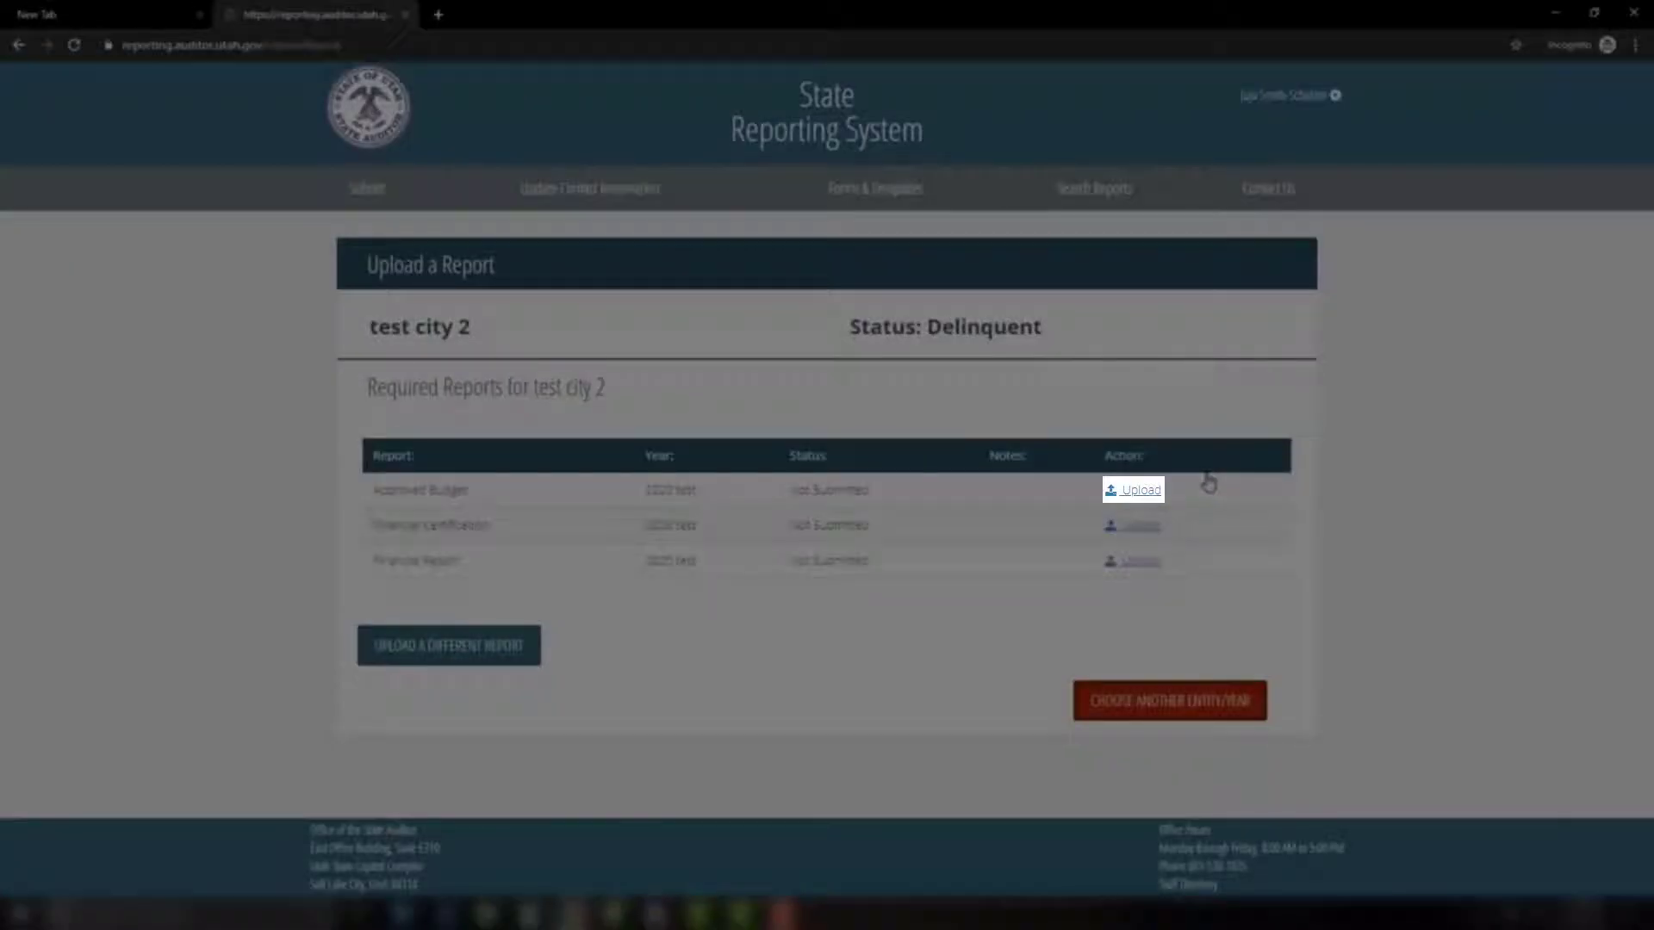
- Upload the Sample 2020 Budget file as the Approved Budget report for test city 2
{"action": "left_click", "coordinate": [1140, 491]}
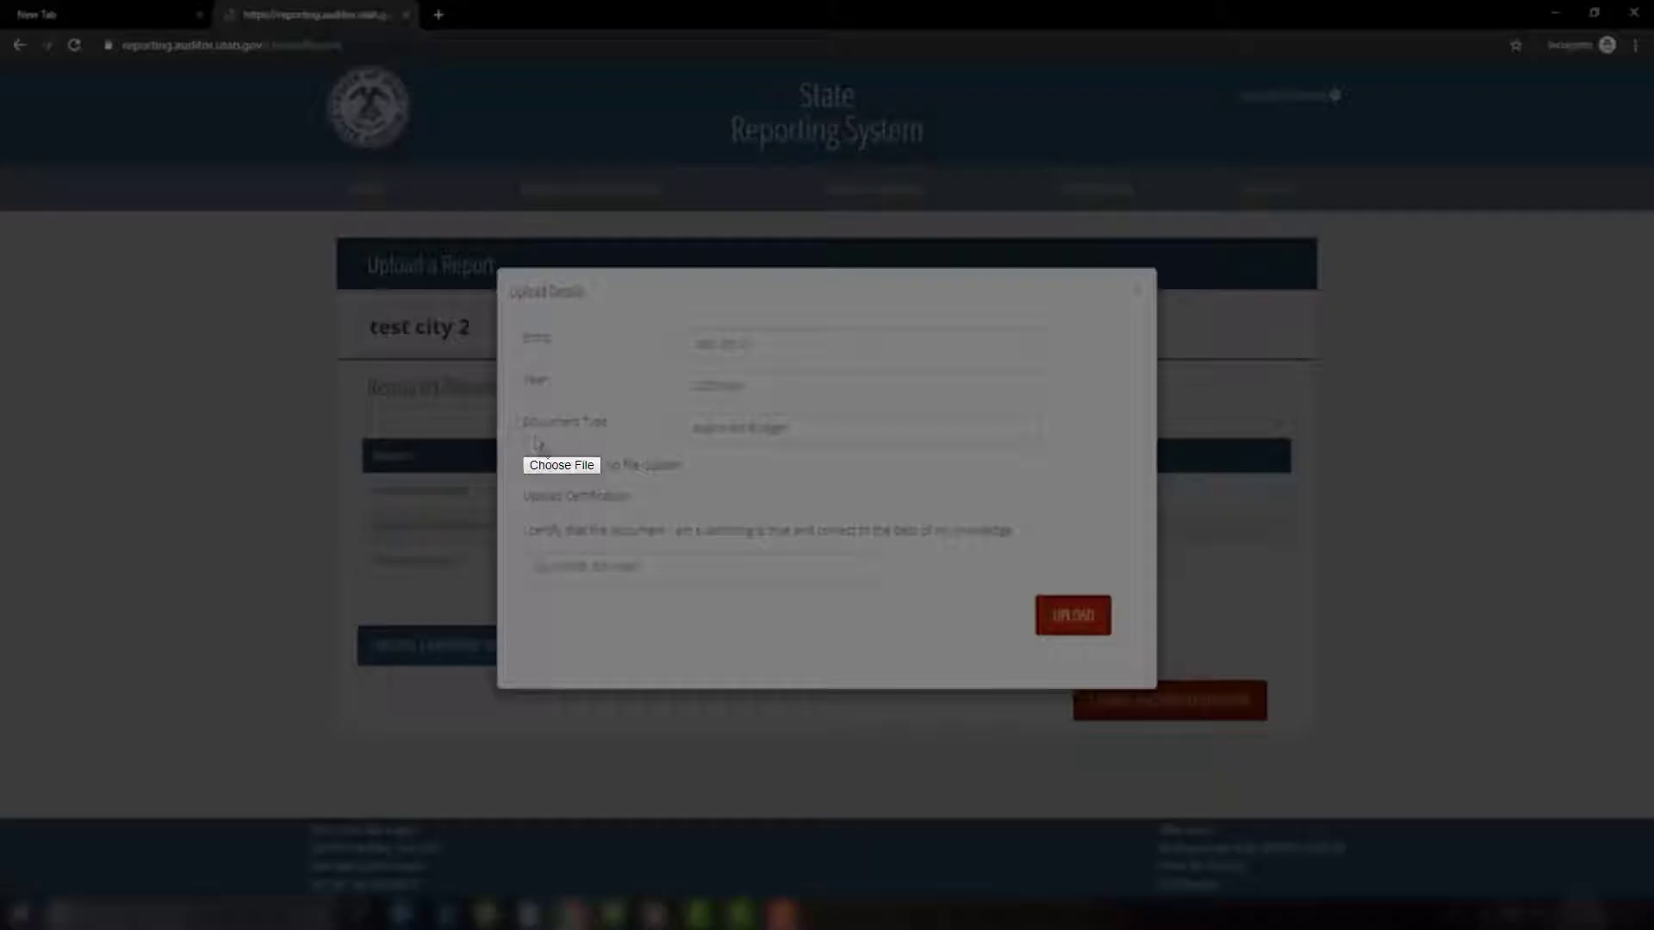
{"action": "left_click", "coordinate": [560, 465]}
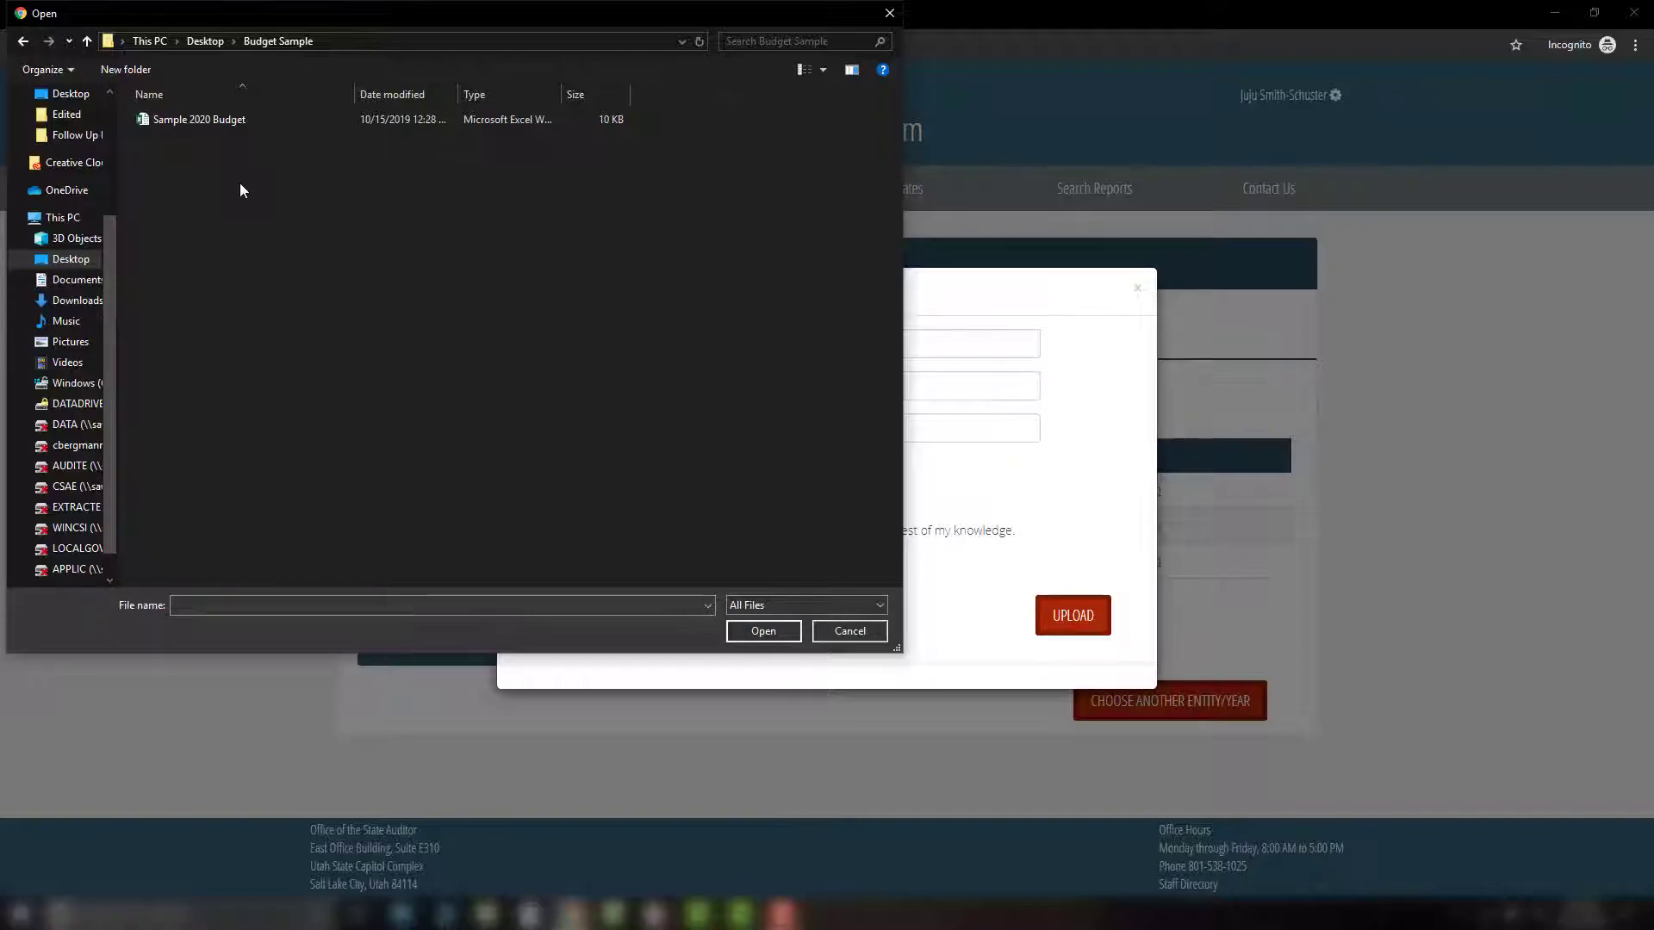
{"action": "left_click", "coordinate": [196, 119]}
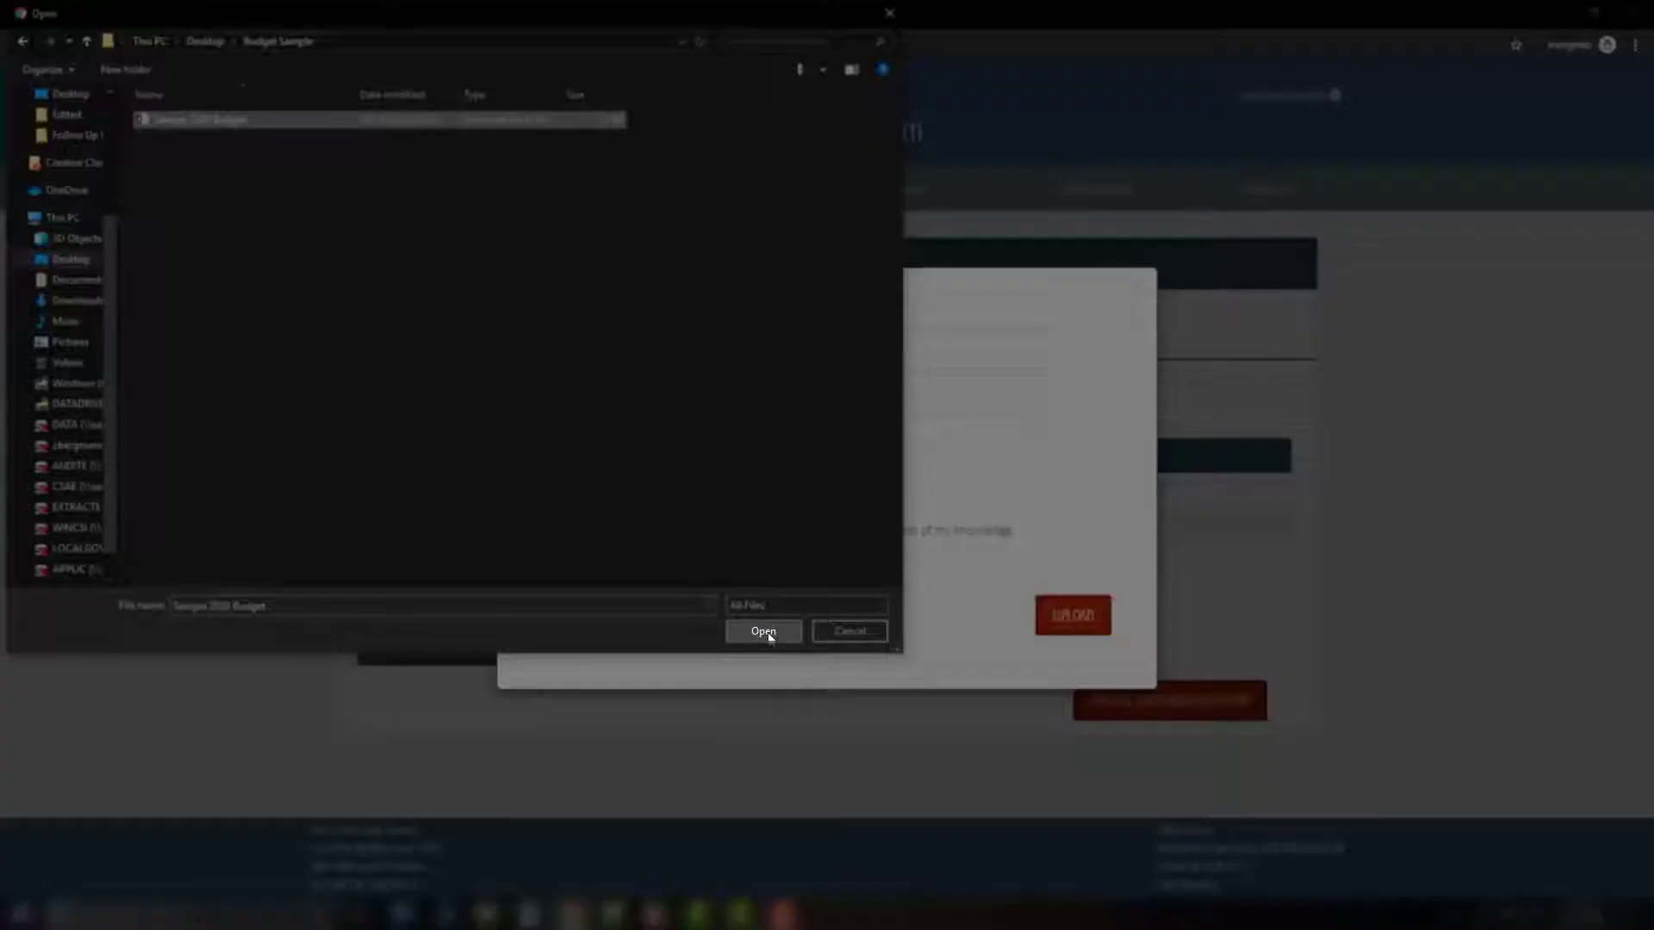
{"action": "left_click", "coordinate": [763, 632]}
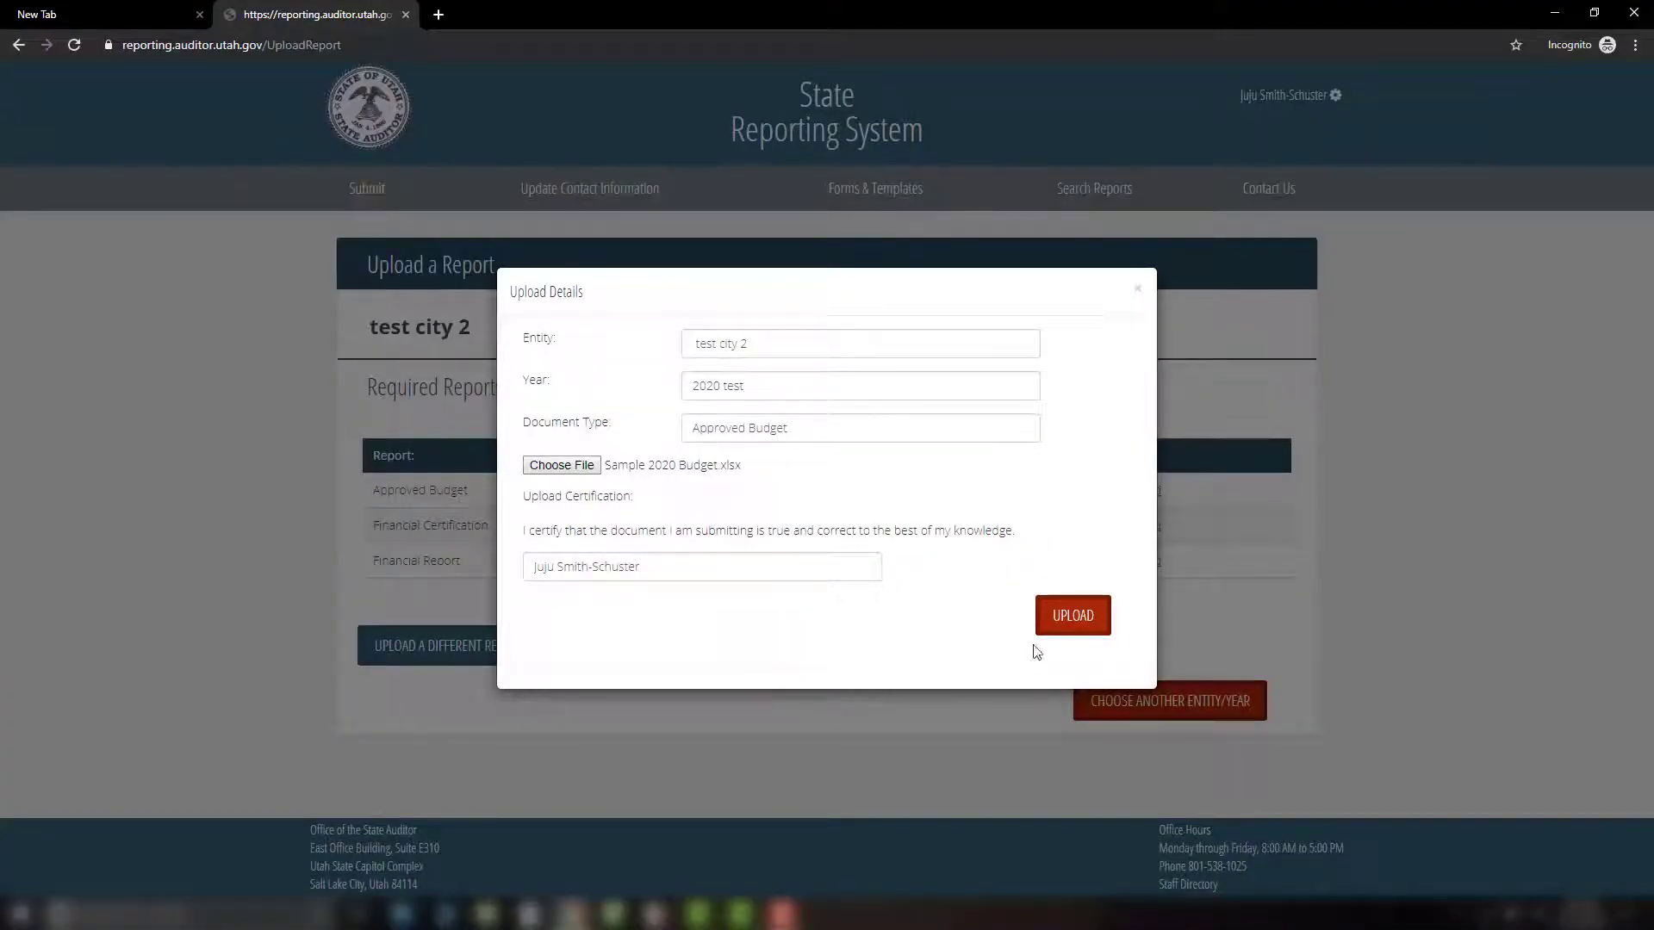
{"action": "left_click", "coordinate": [1074, 622]}
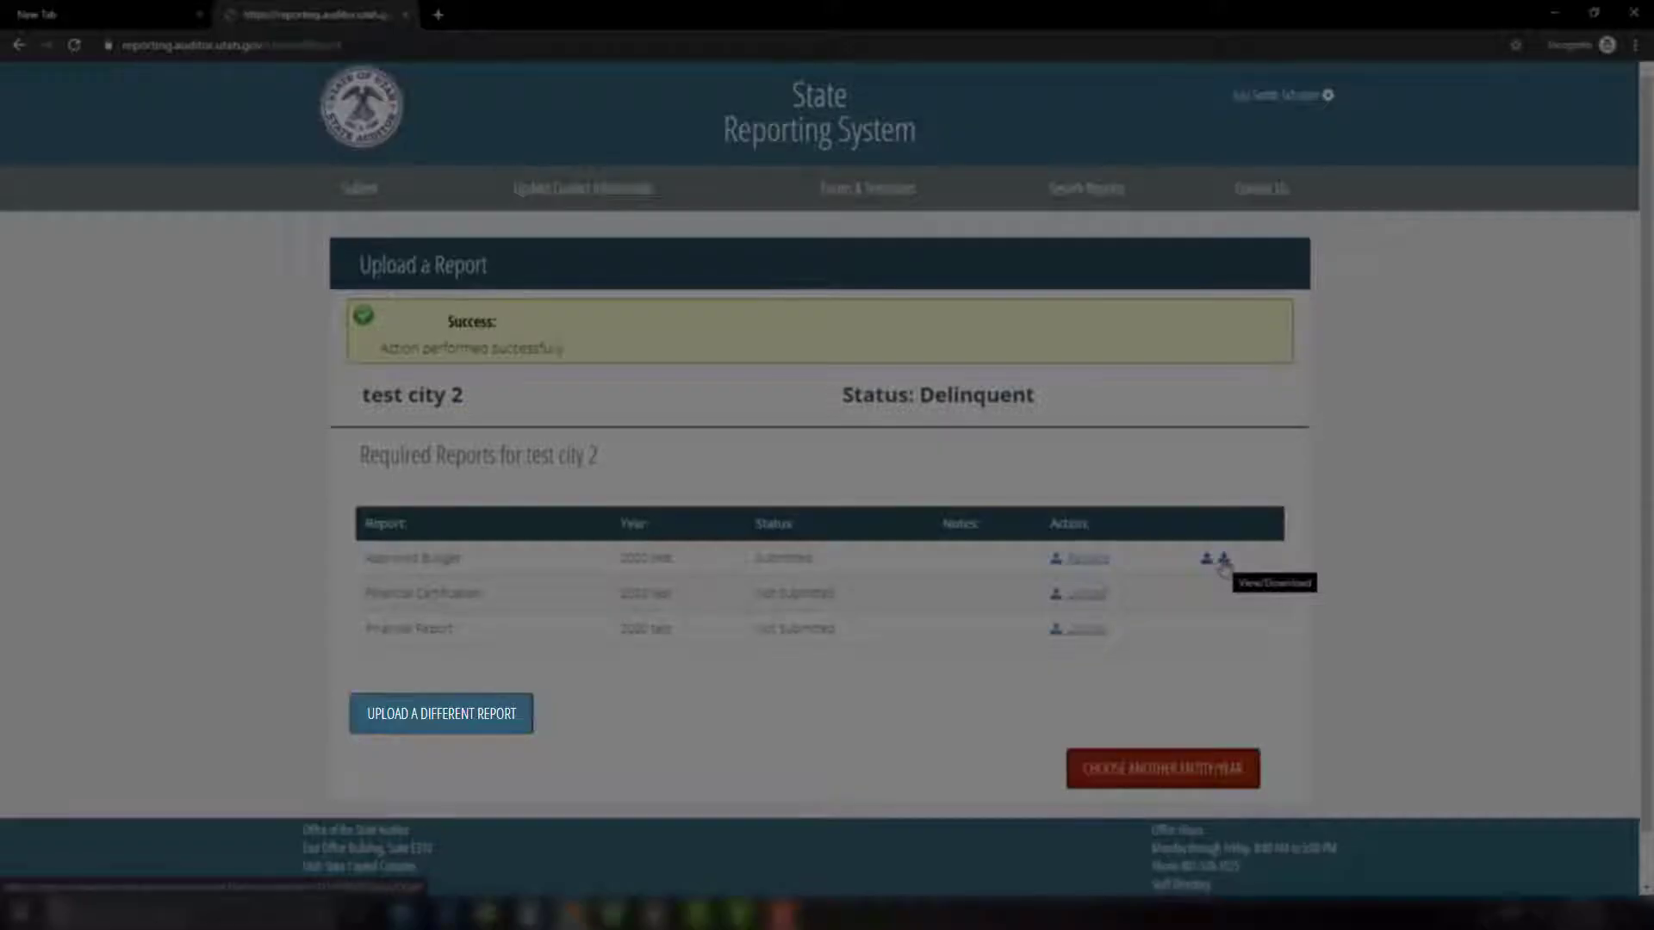
- Start uploading a different report for test city 2 with document type Other Document and the description asdad
{"action": "left_click", "coordinate": [437, 719]}
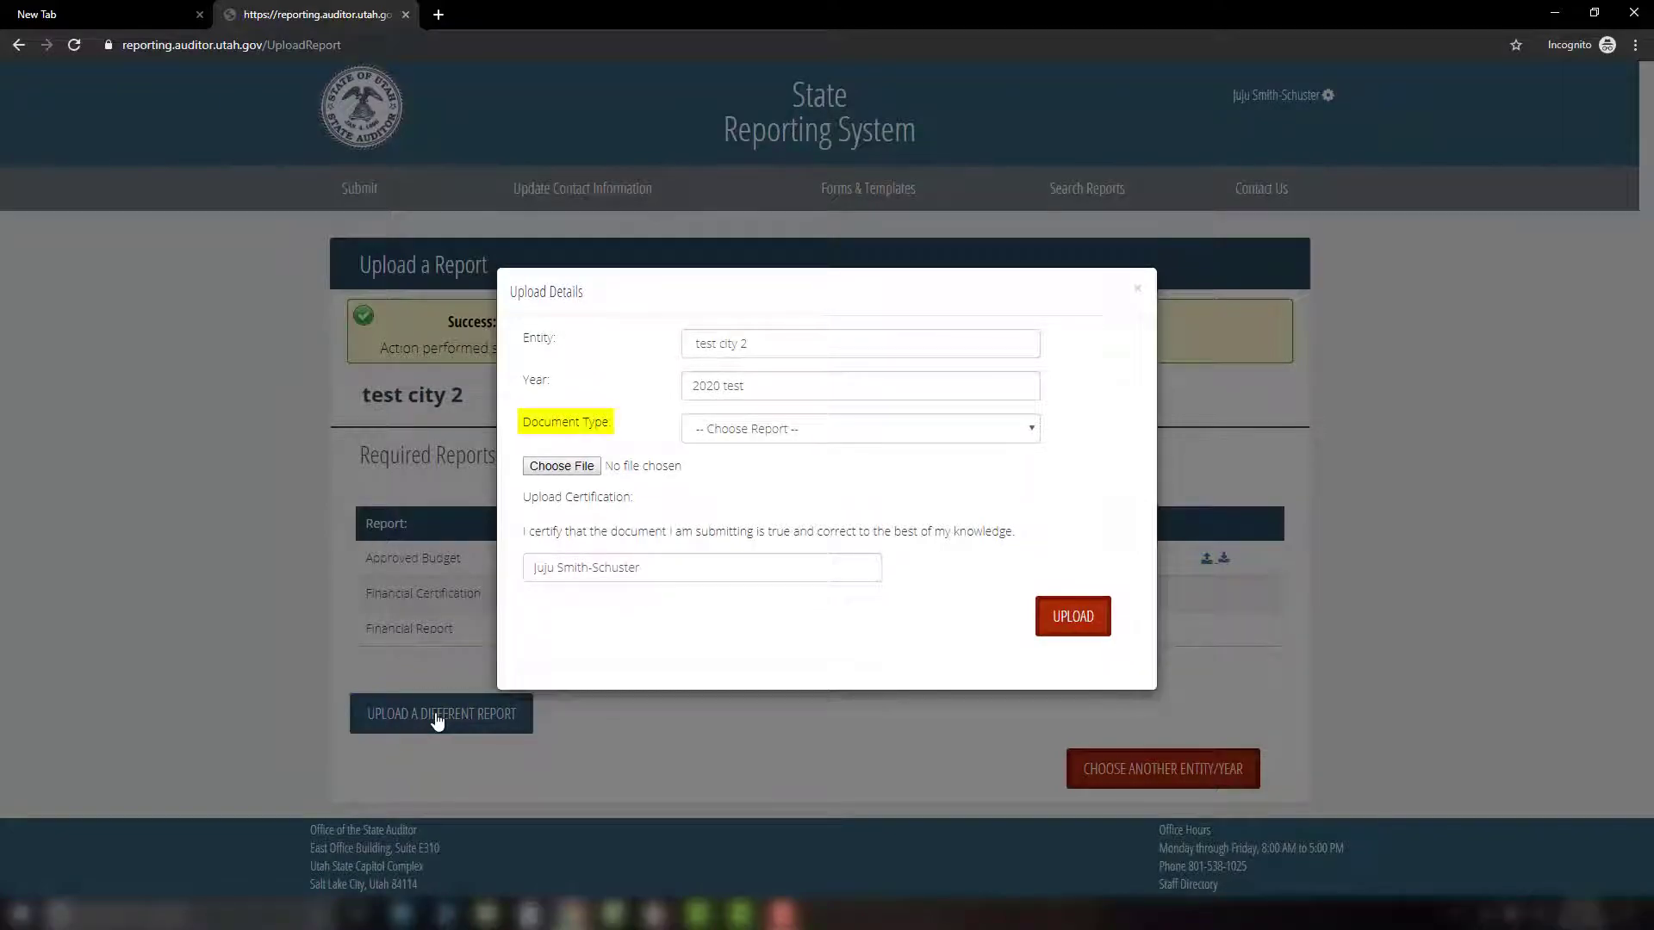
{"action": "left_click", "coordinate": [1017, 436]}
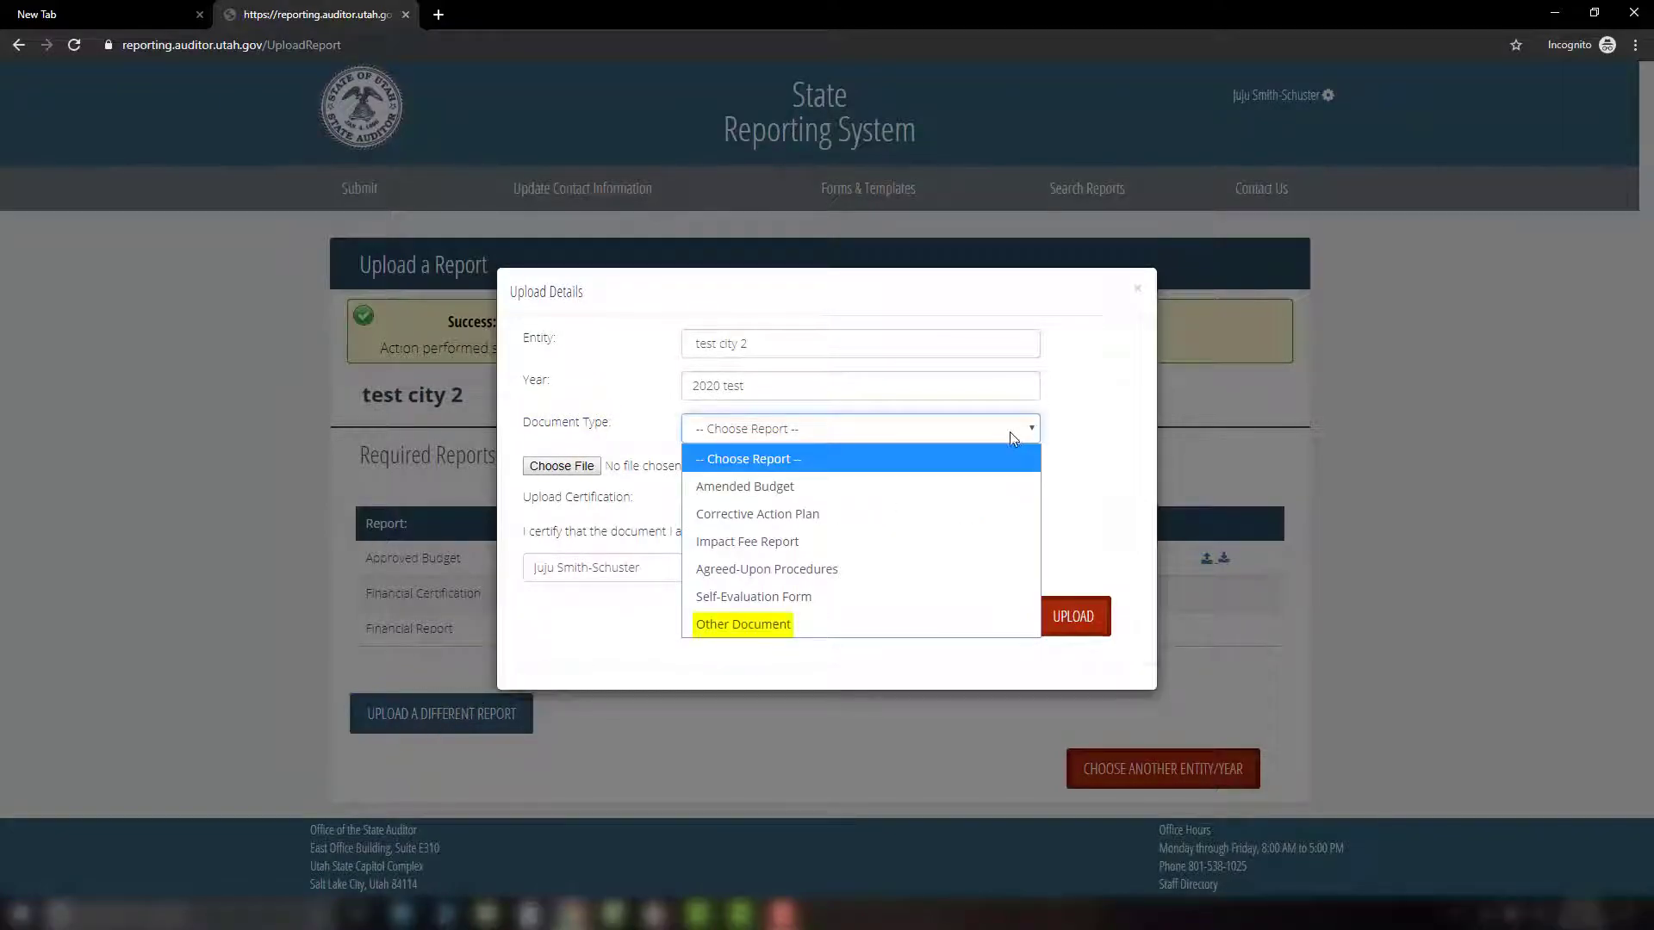
{"action": "left_click", "coordinate": [865, 624]}
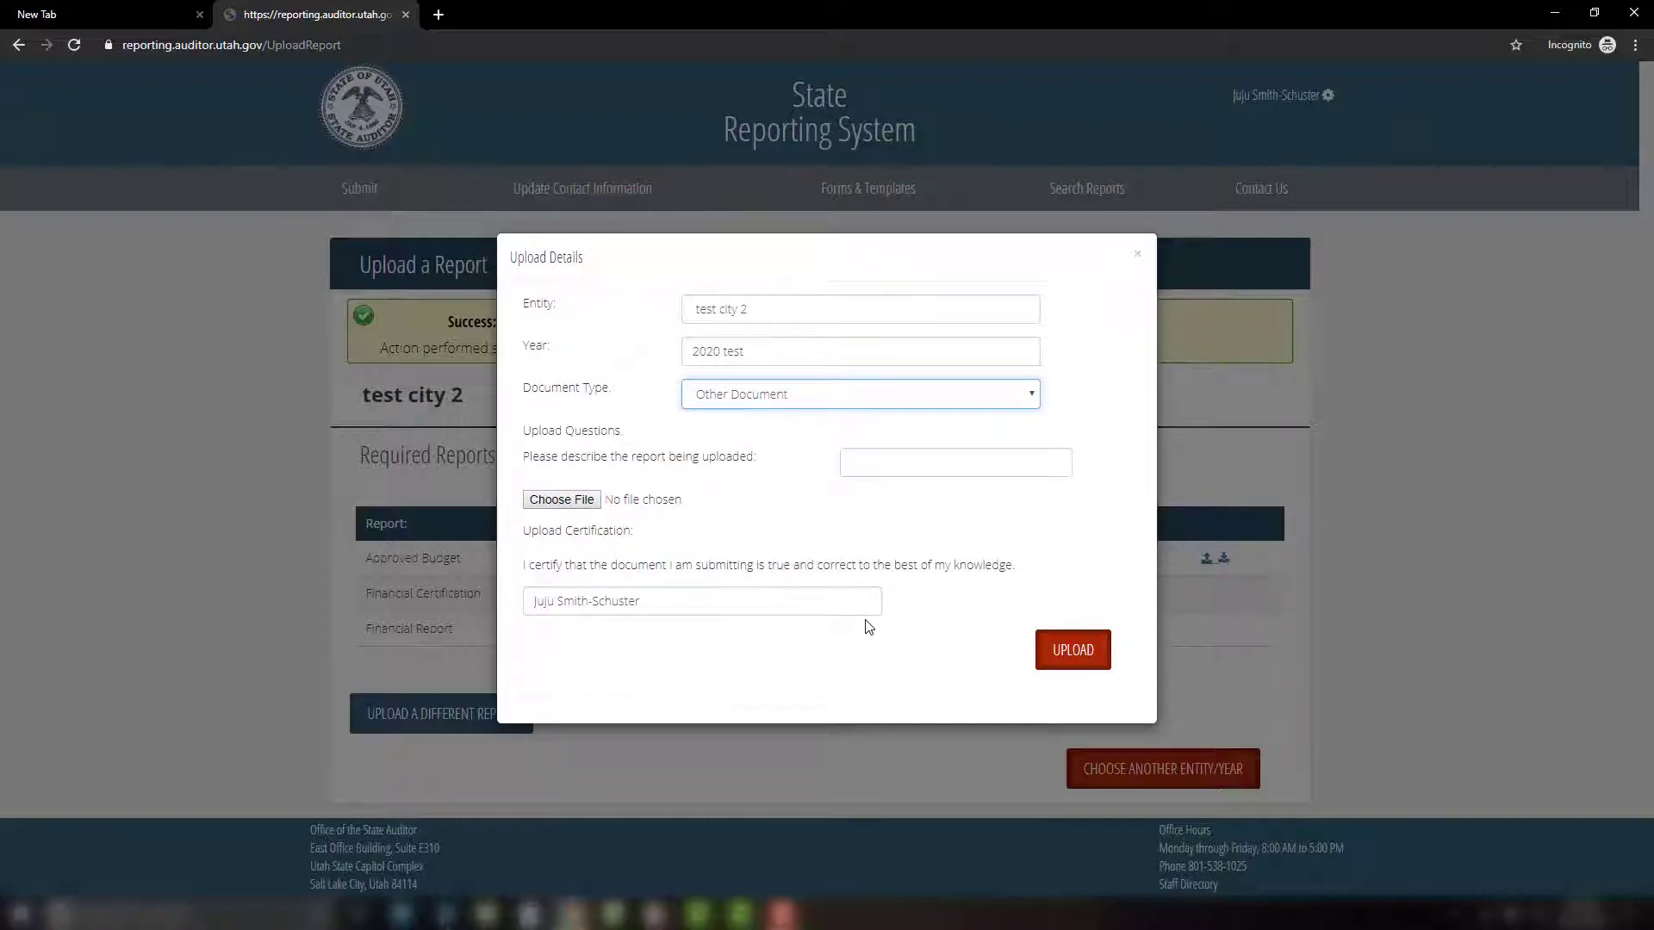
{"action": "left_click", "coordinate": [895, 468]}
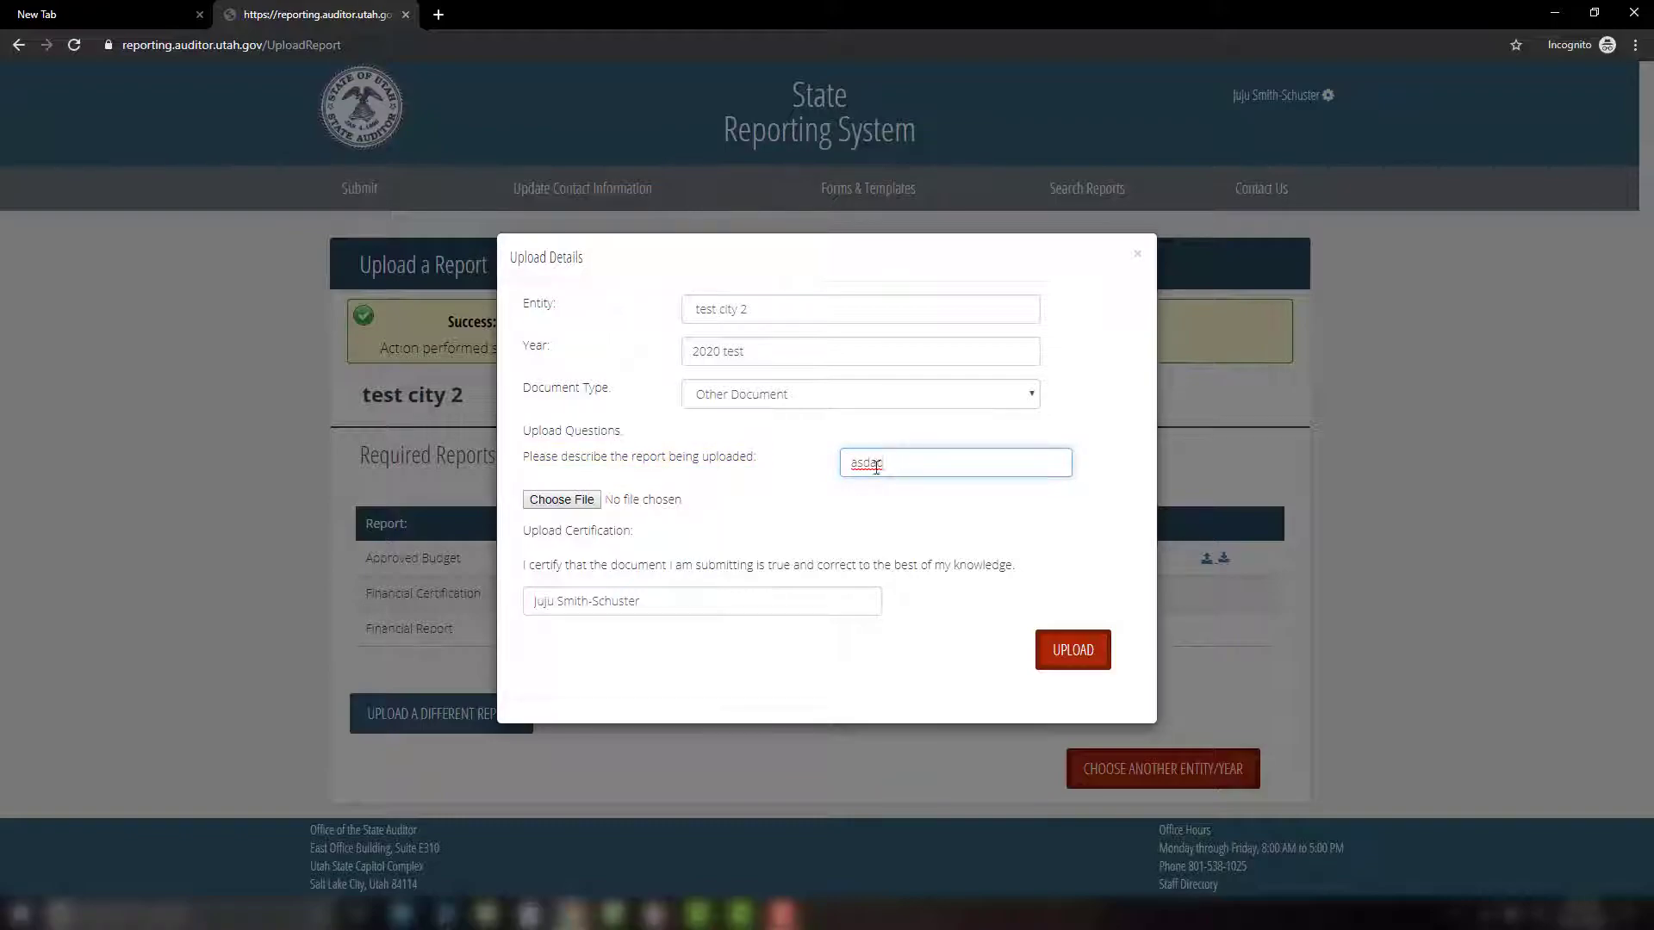
- Attach the Sample 2020 Budget file to the Other Document report and upload it
{"action": "left_click", "coordinate": [577, 503]}
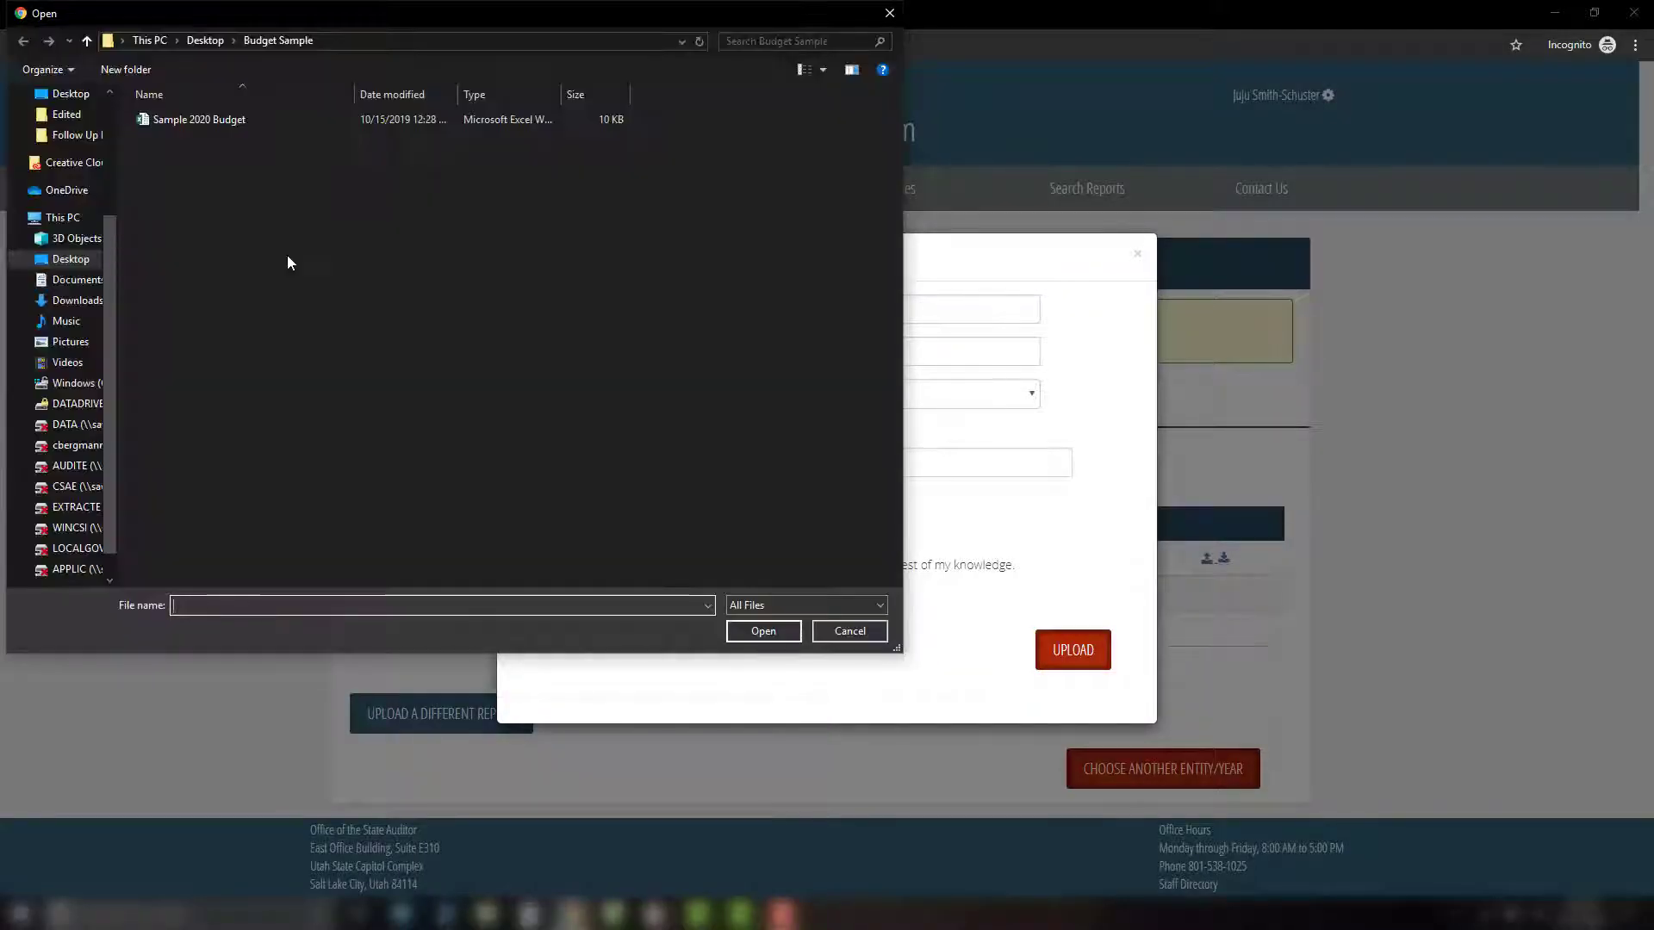
{"action": "left_click", "coordinate": [200, 121]}
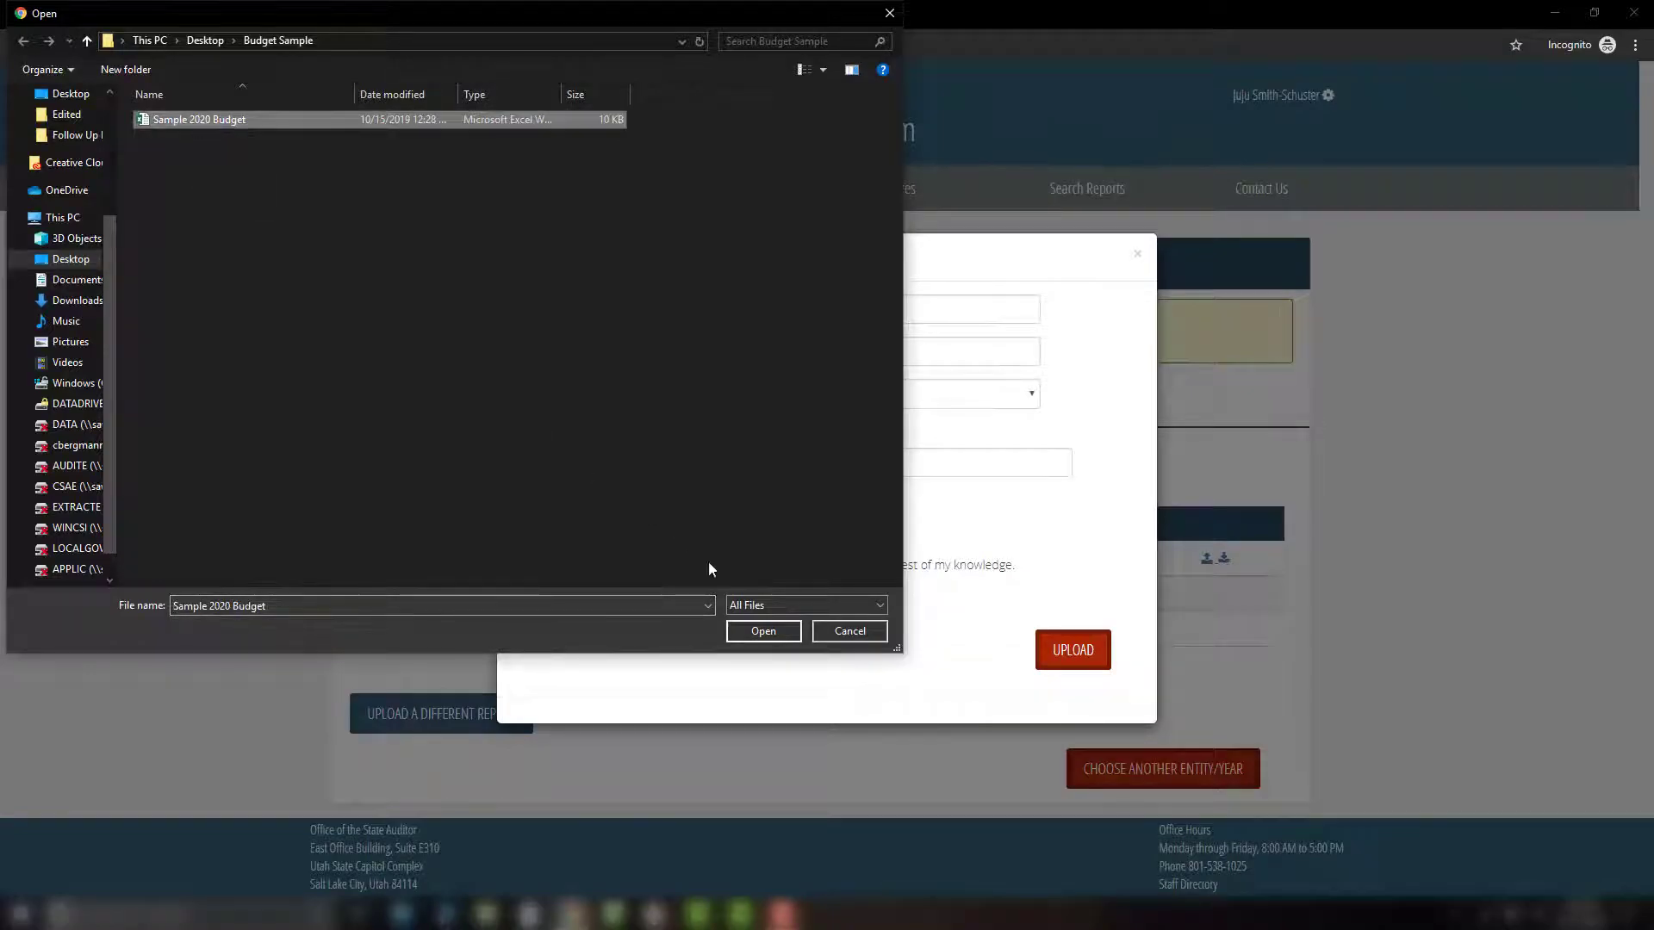
{"action": "left_click", "coordinate": [761, 632]}
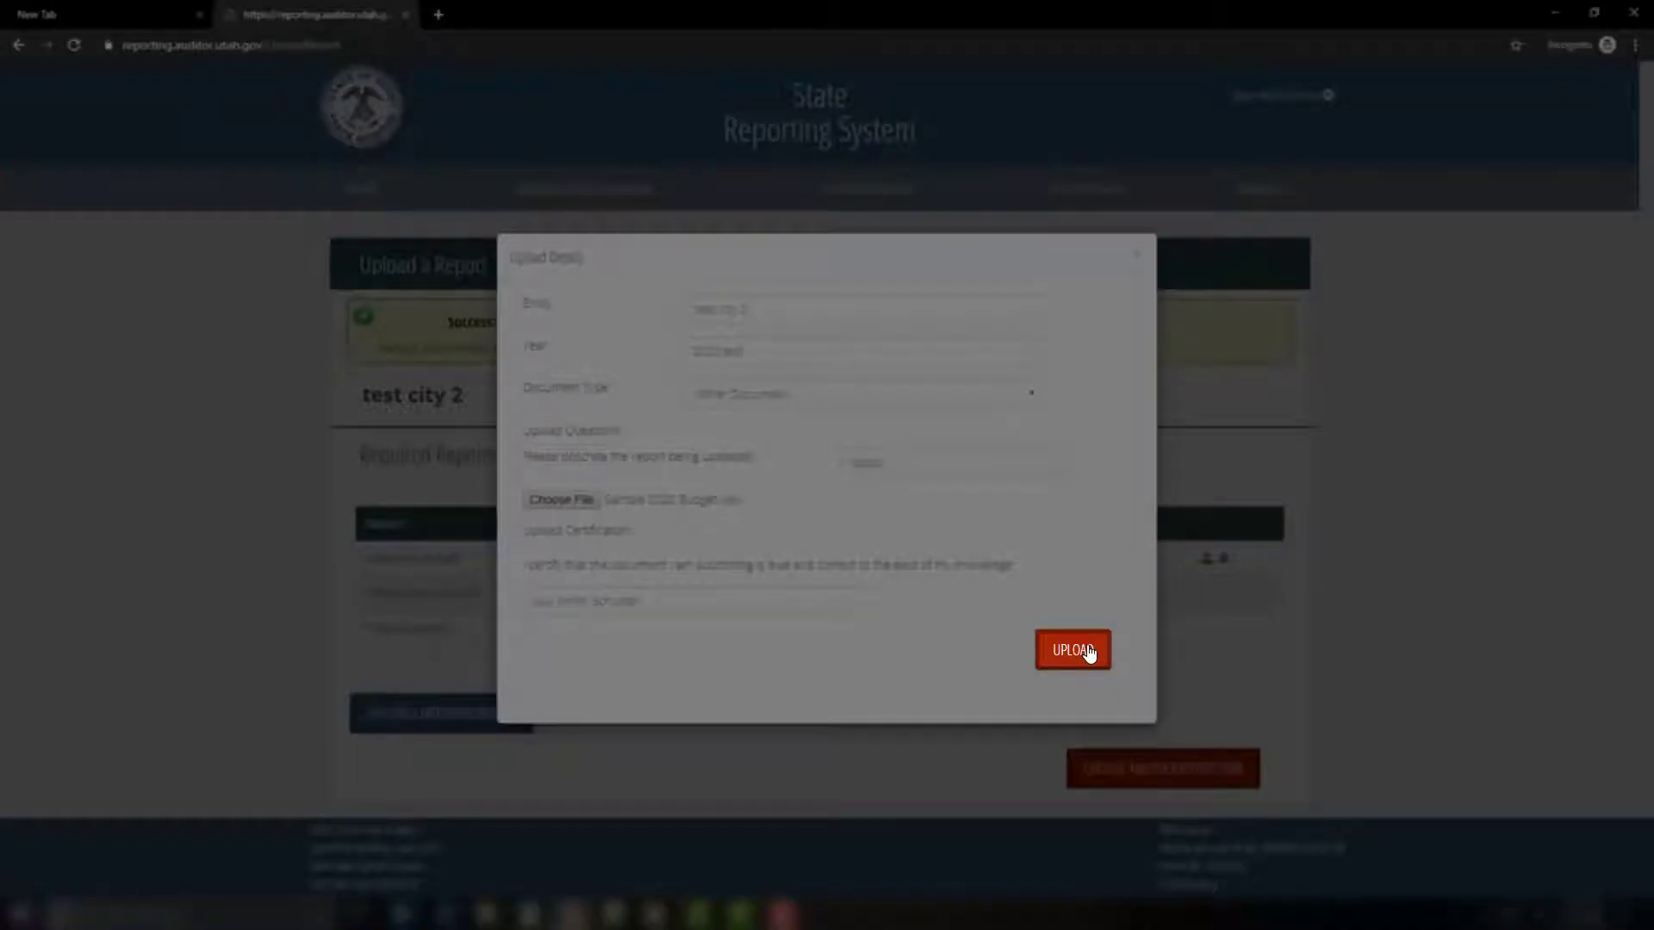
{"action": "left_click", "coordinate": [1087, 651]}
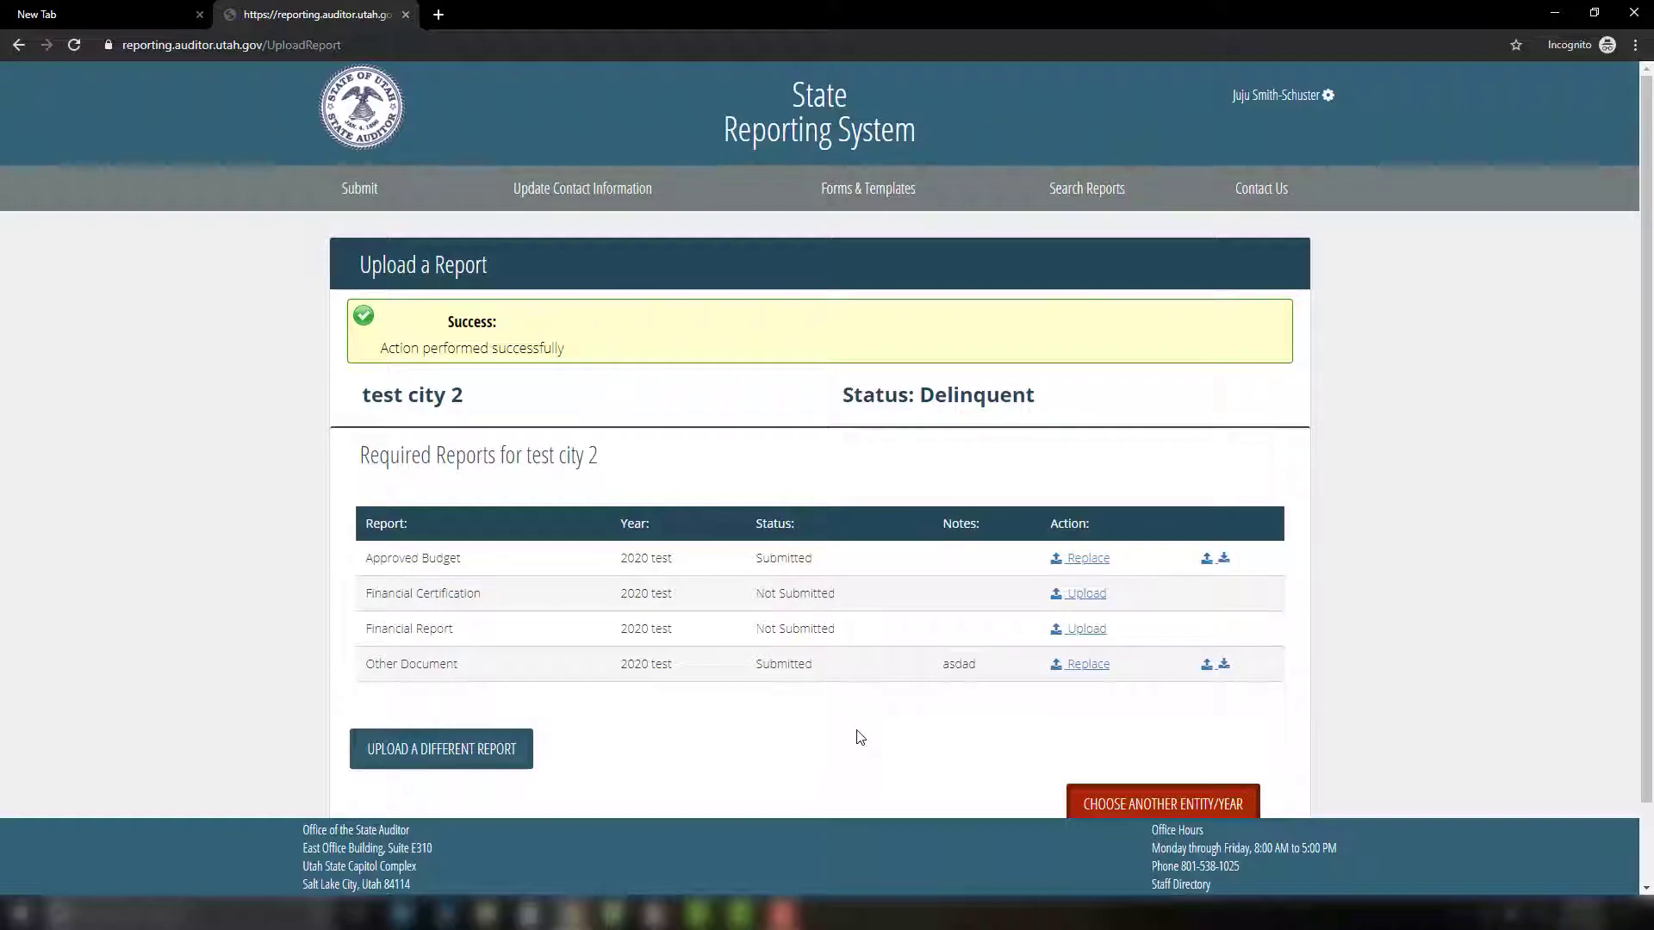
- Open the Utah Office of the State Auditor YouTube page in a new browser tab
{"action": "left_click", "coordinate": [438, 15]}
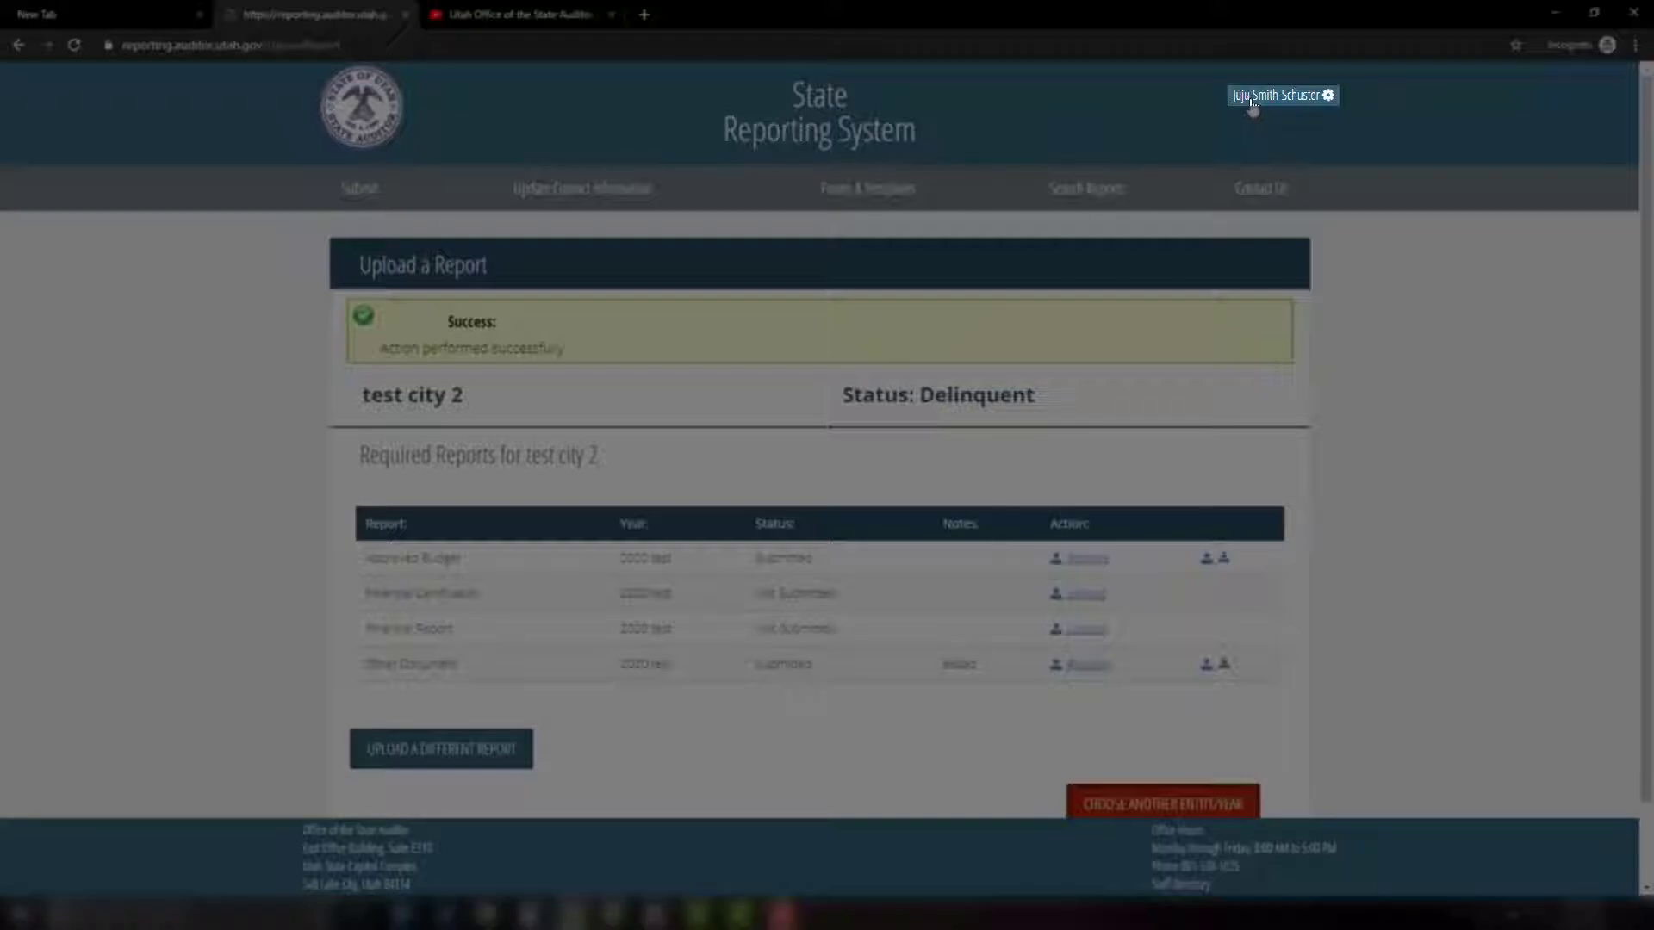
- Open the account's access request page in the State Reporting System and select Treasurer's Access
{"action": "left_click", "coordinate": [1276, 96]}
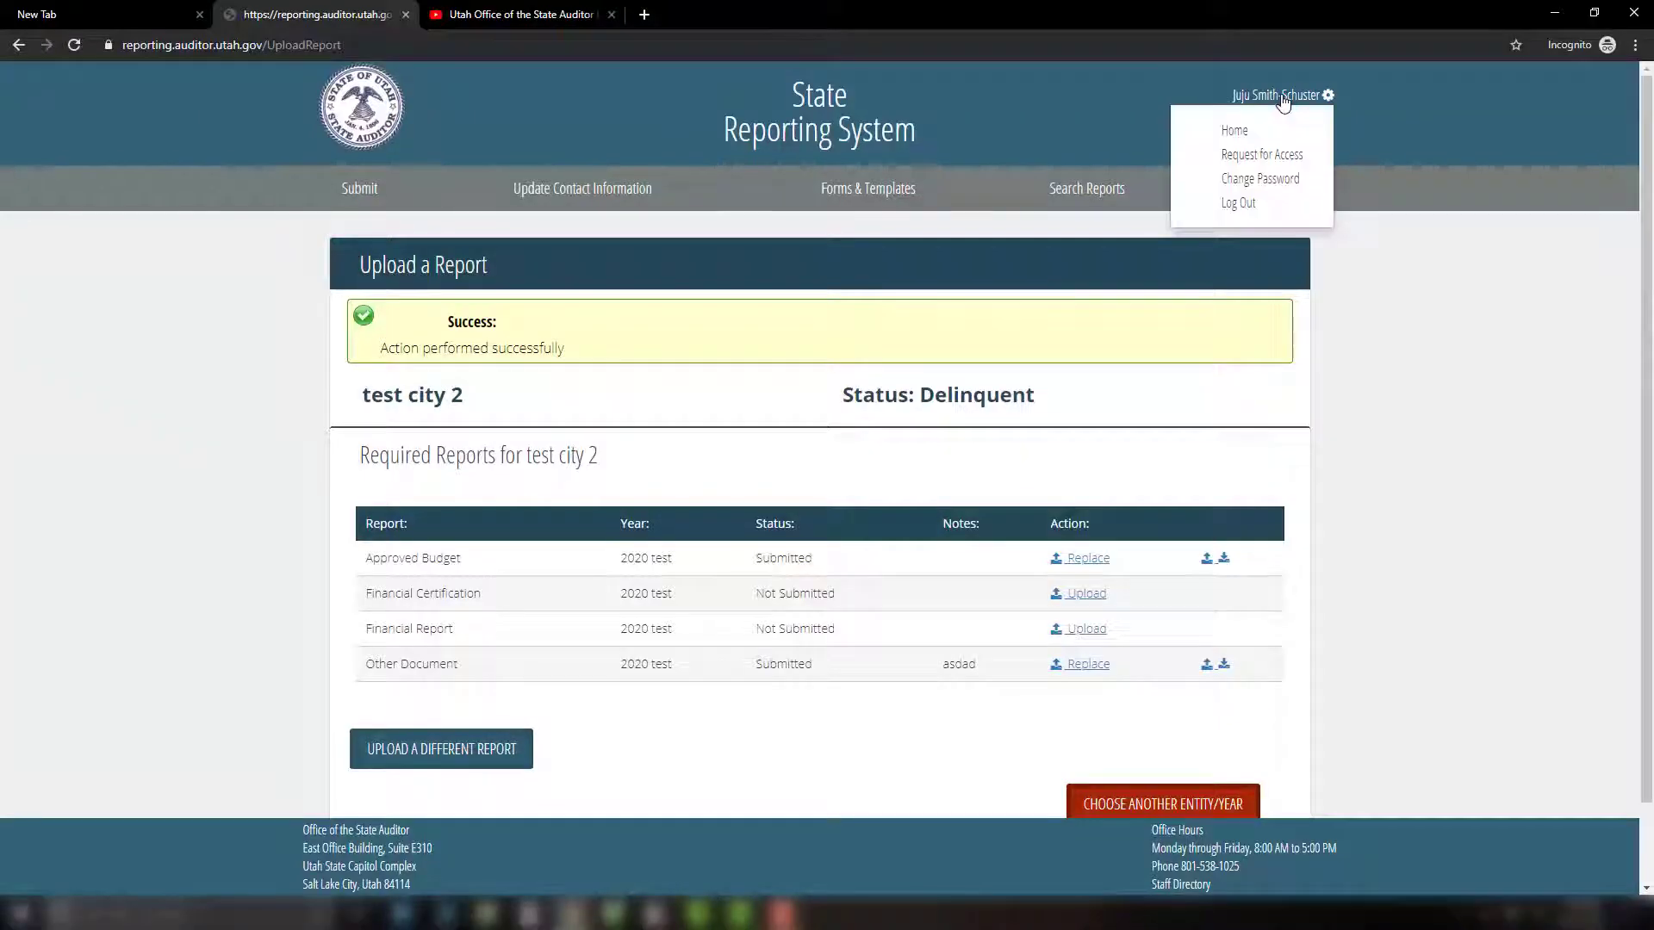
{"action": "left_click", "coordinate": [1270, 158]}
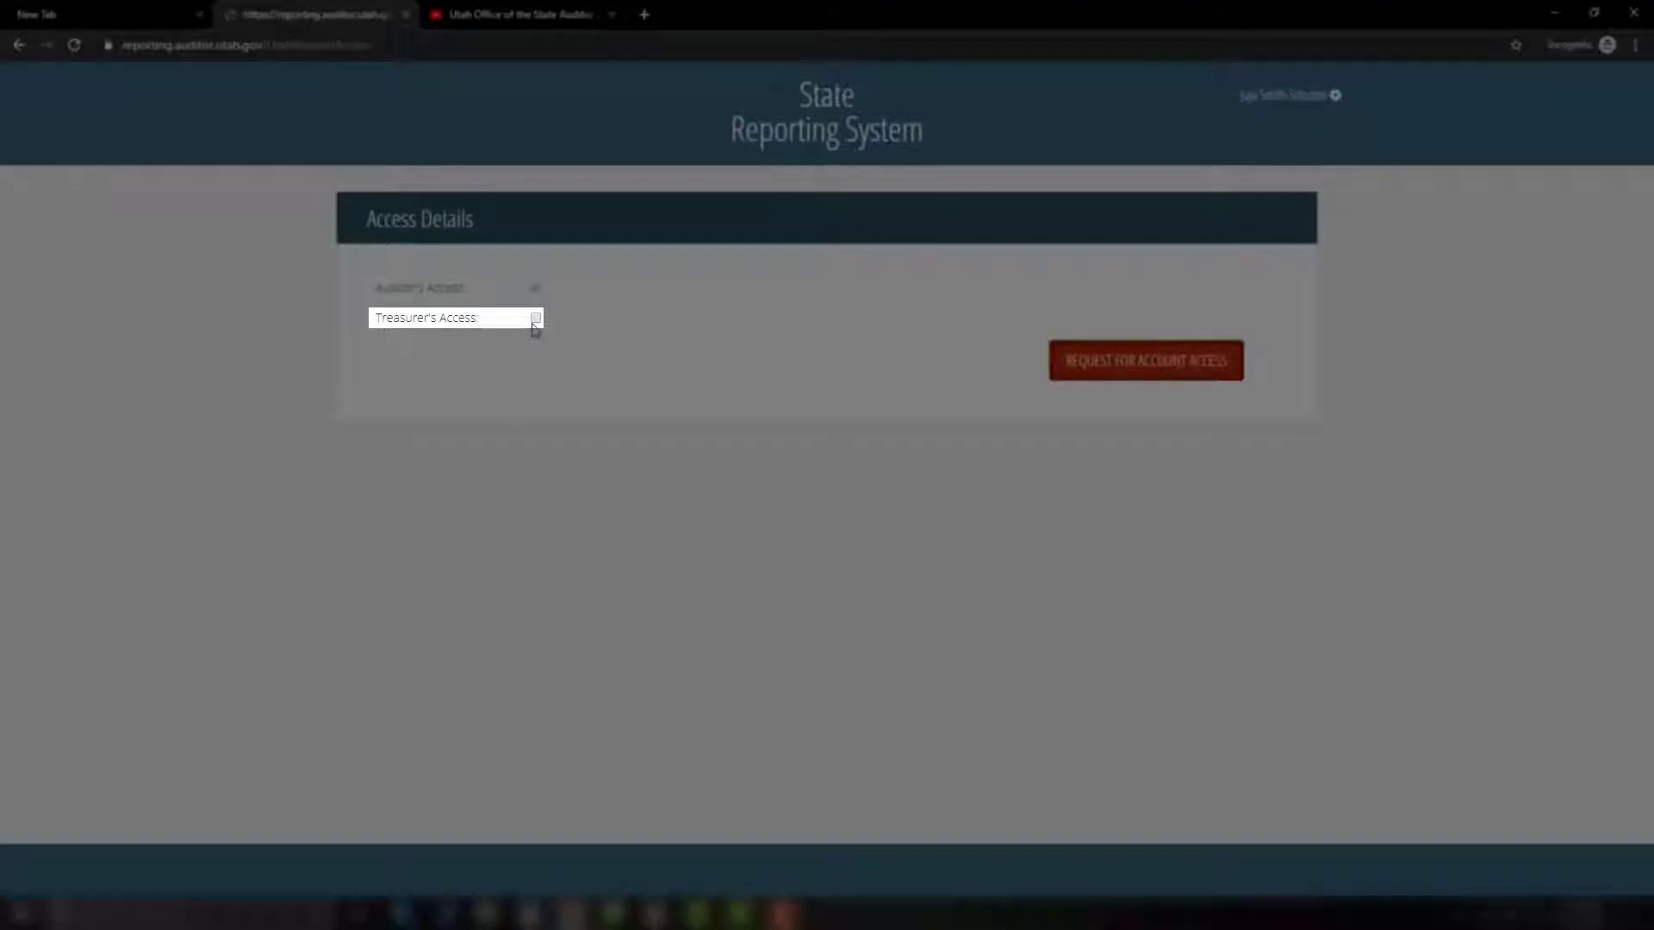
{"action": "left_click", "coordinate": [536, 320]}
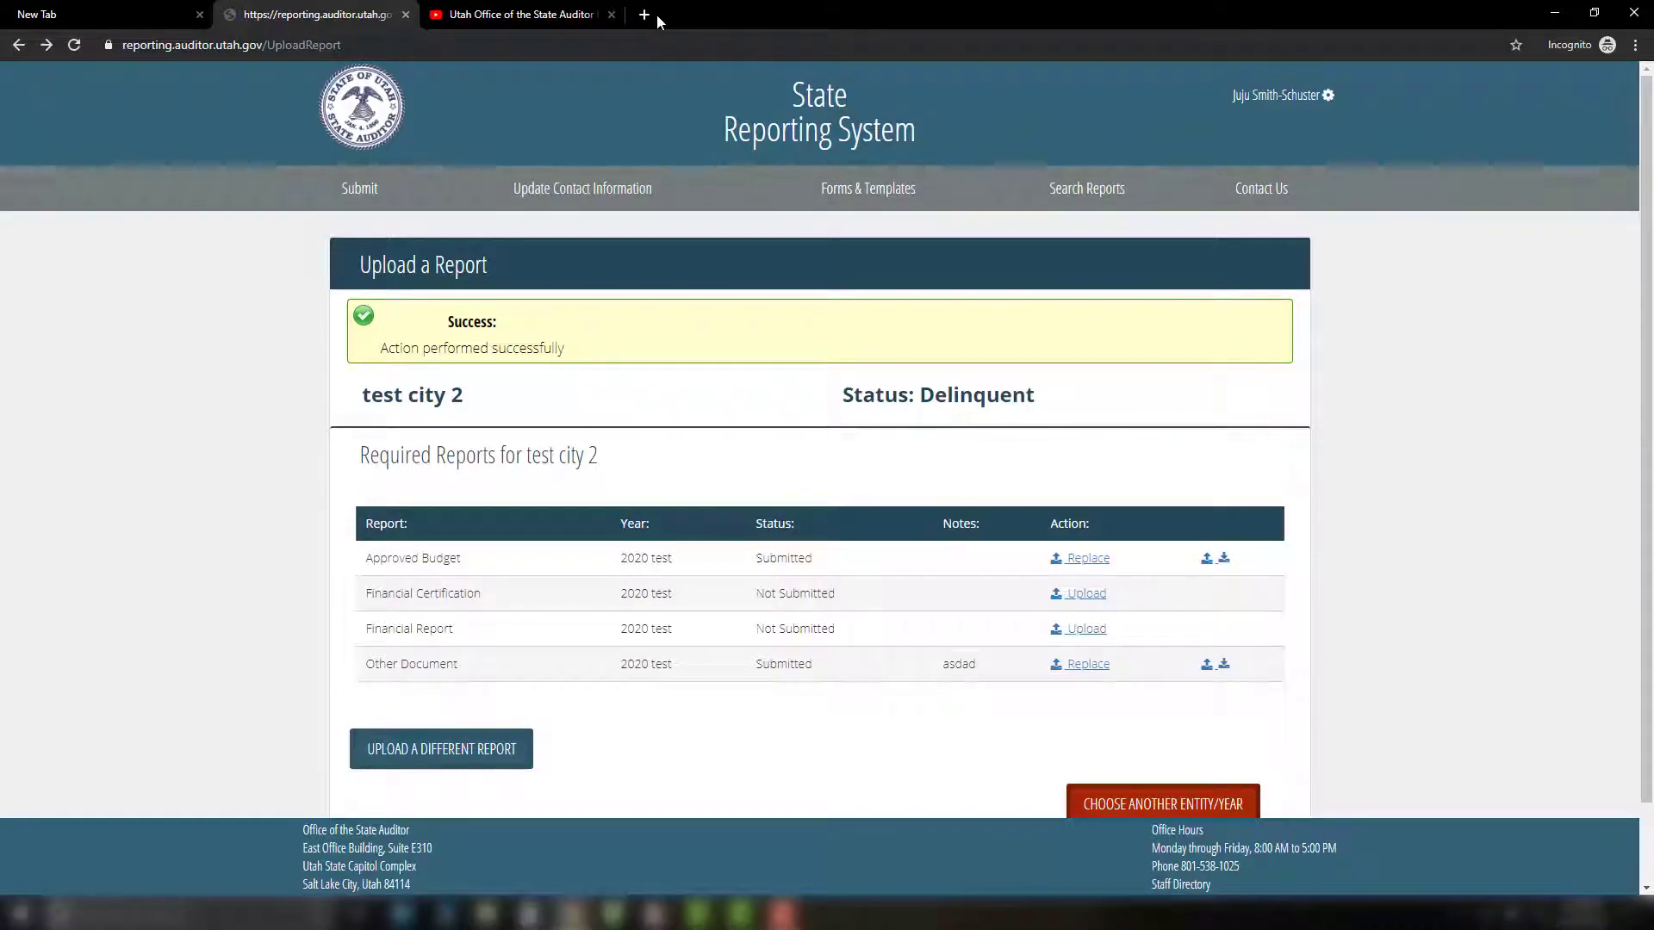
- Open the Local Government Resource Center at resources.auditor.utah.gov in a new browser tab
{"action": "left_click", "coordinate": [646, 15]}
{"action": "type", "text": "re"}
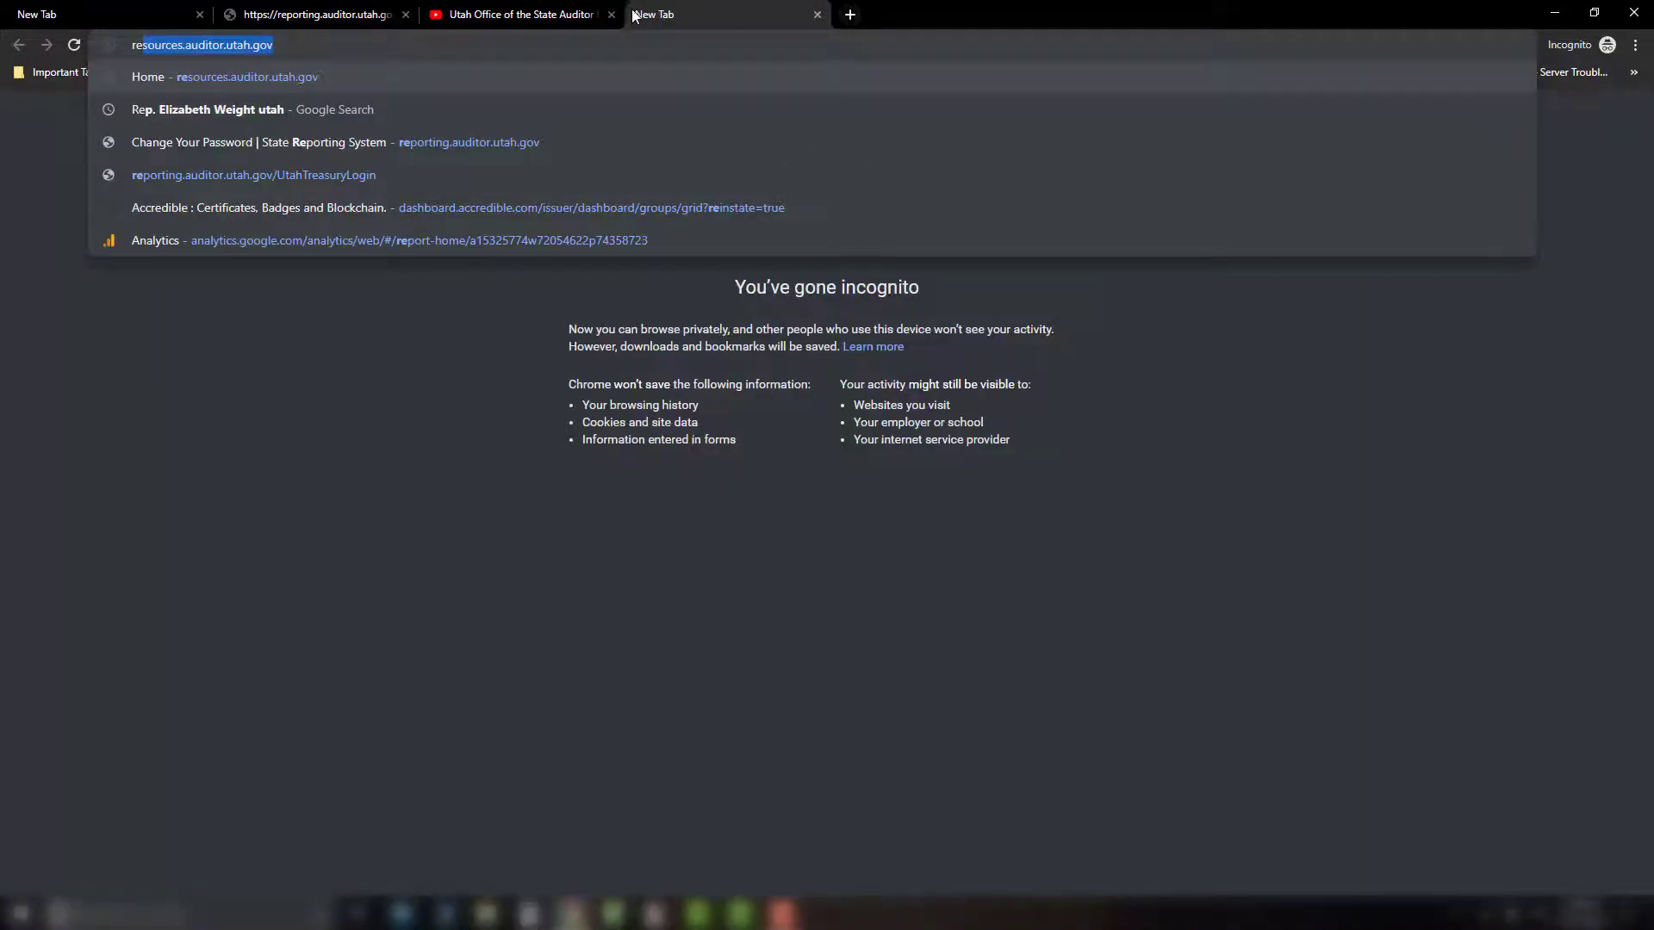
{"action": "key", "text": "Return"}
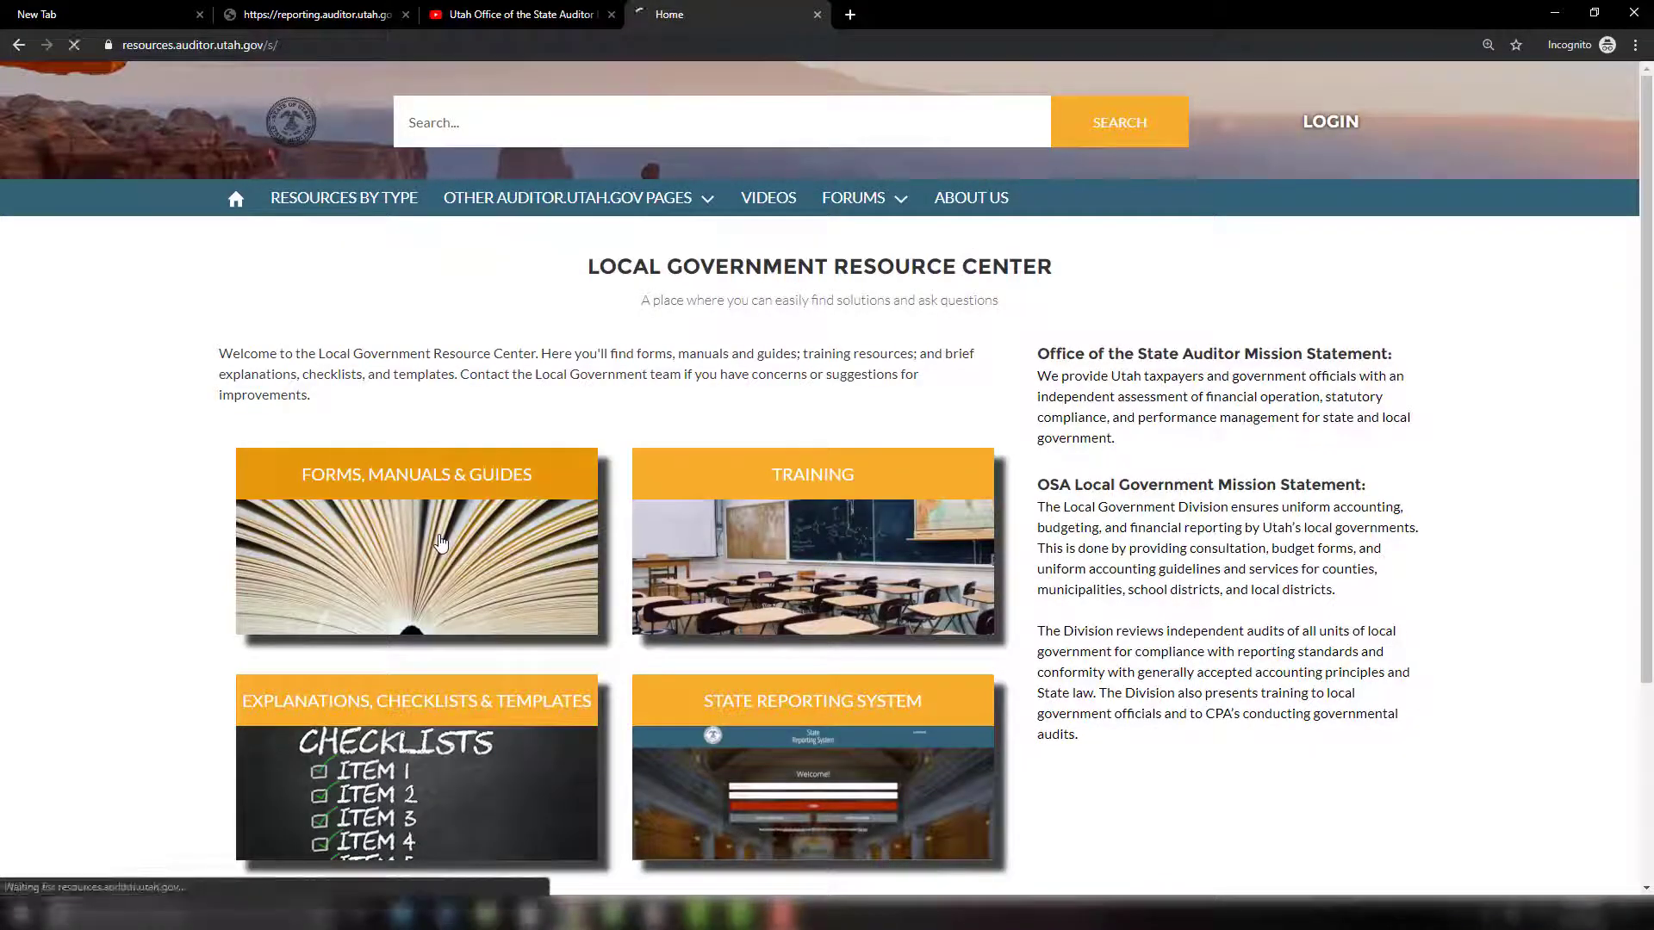
- Look through the resource center's Forms, Manuals & Guides page and its Training page
{"action": "left_click", "coordinate": [439, 543]}
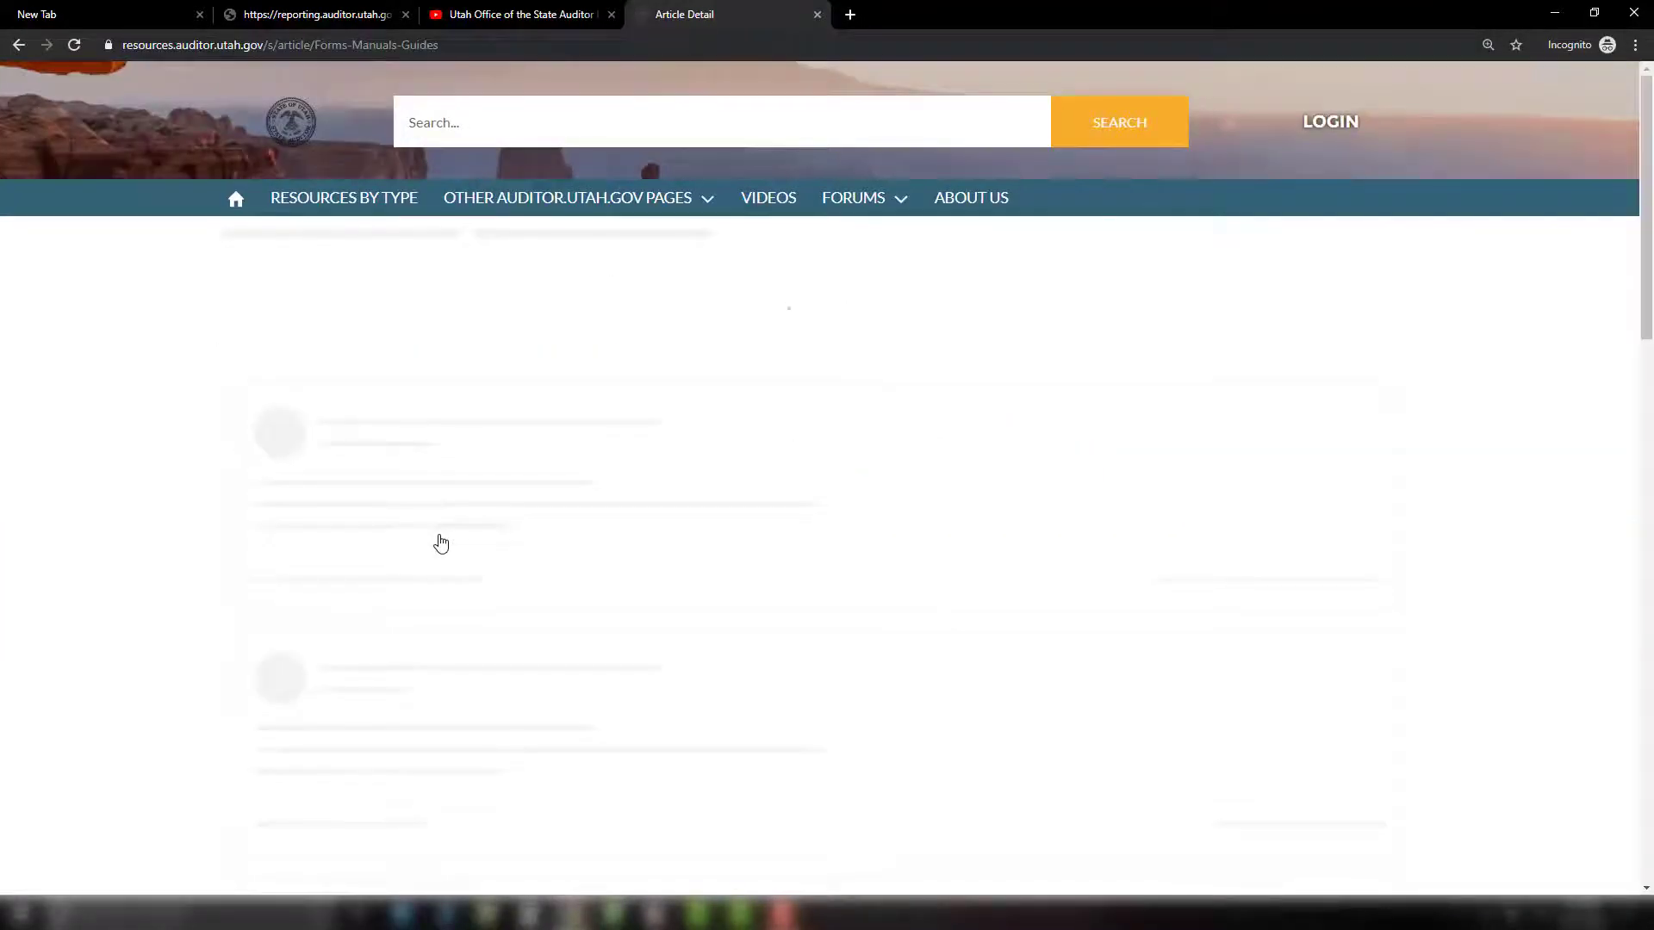
{"action": "scroll", "coordinate": [439, 543], "scroll_direction": "down", "scroll_amount": 9}
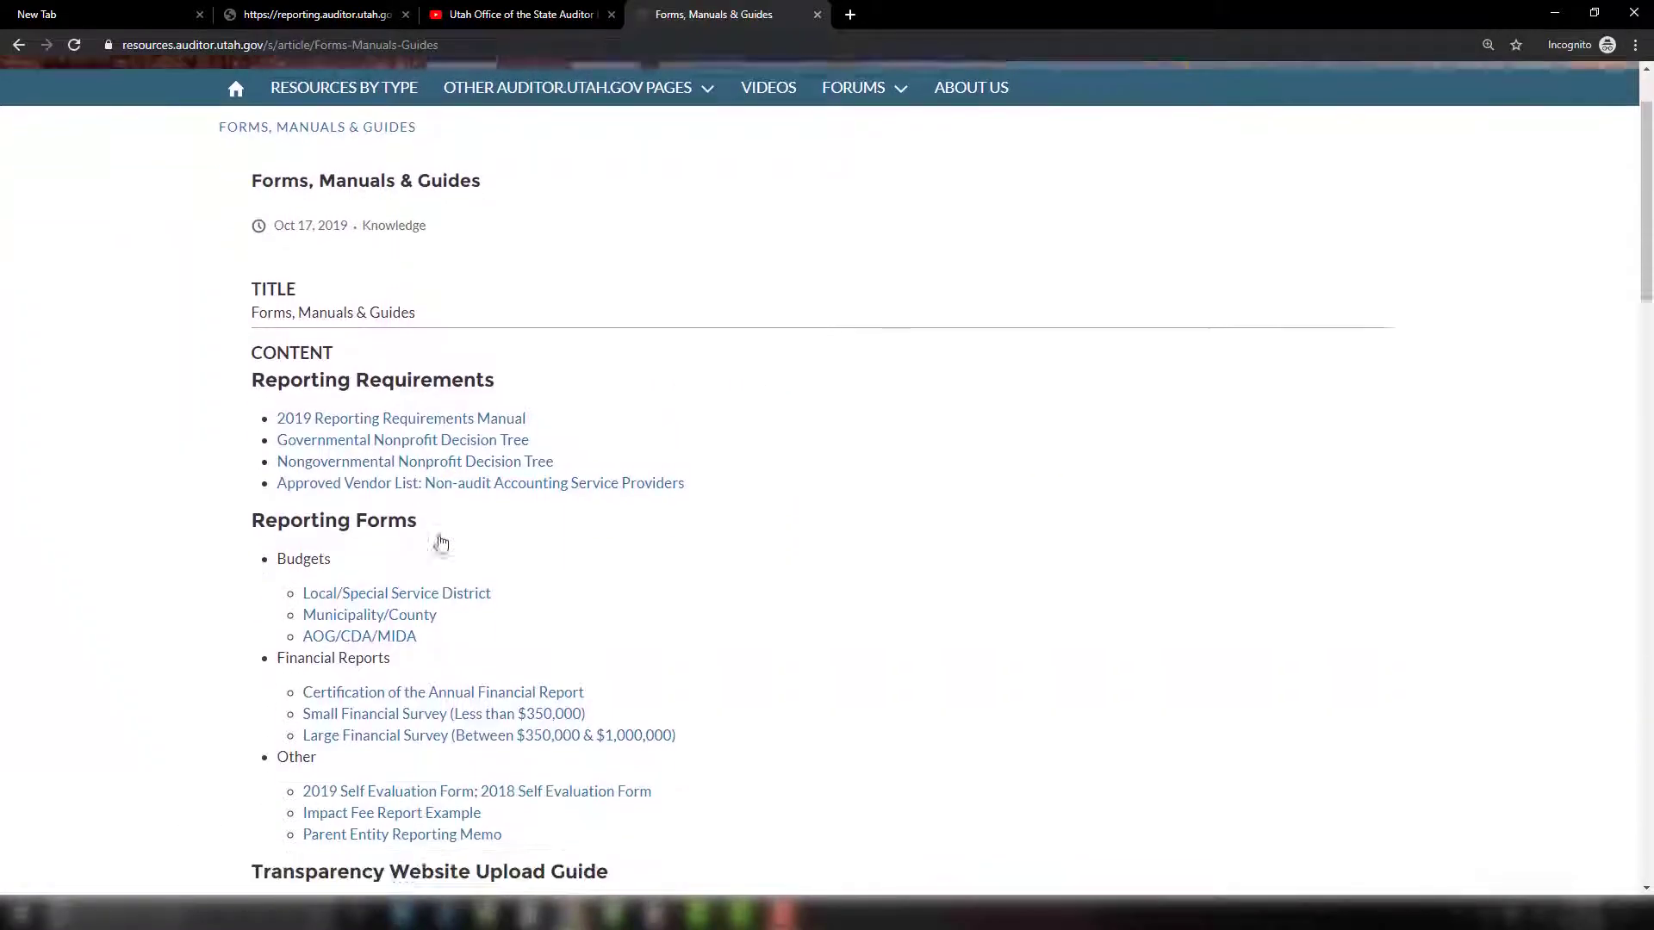
{"action": "scroll", "coordinate": [439, 541], "scroll_direction": "down", "scroll_amount": 20}
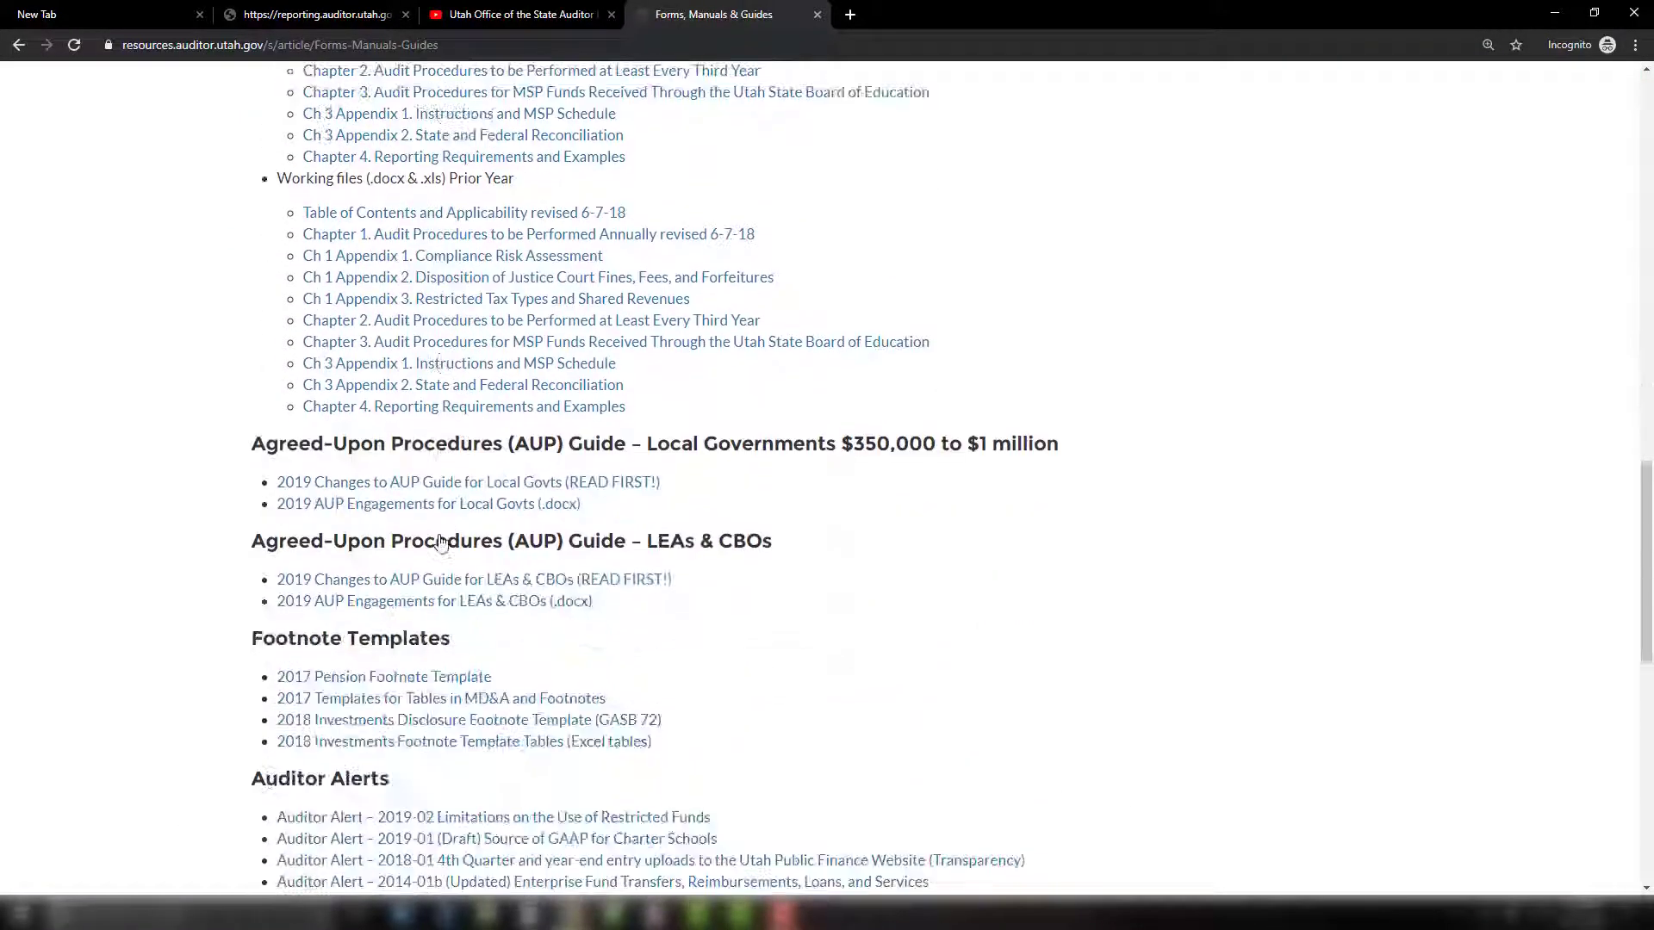
{"action": "scroll", "coordinate": [440, 541], "scroll_direction": "up", "scroll_amount": 20}
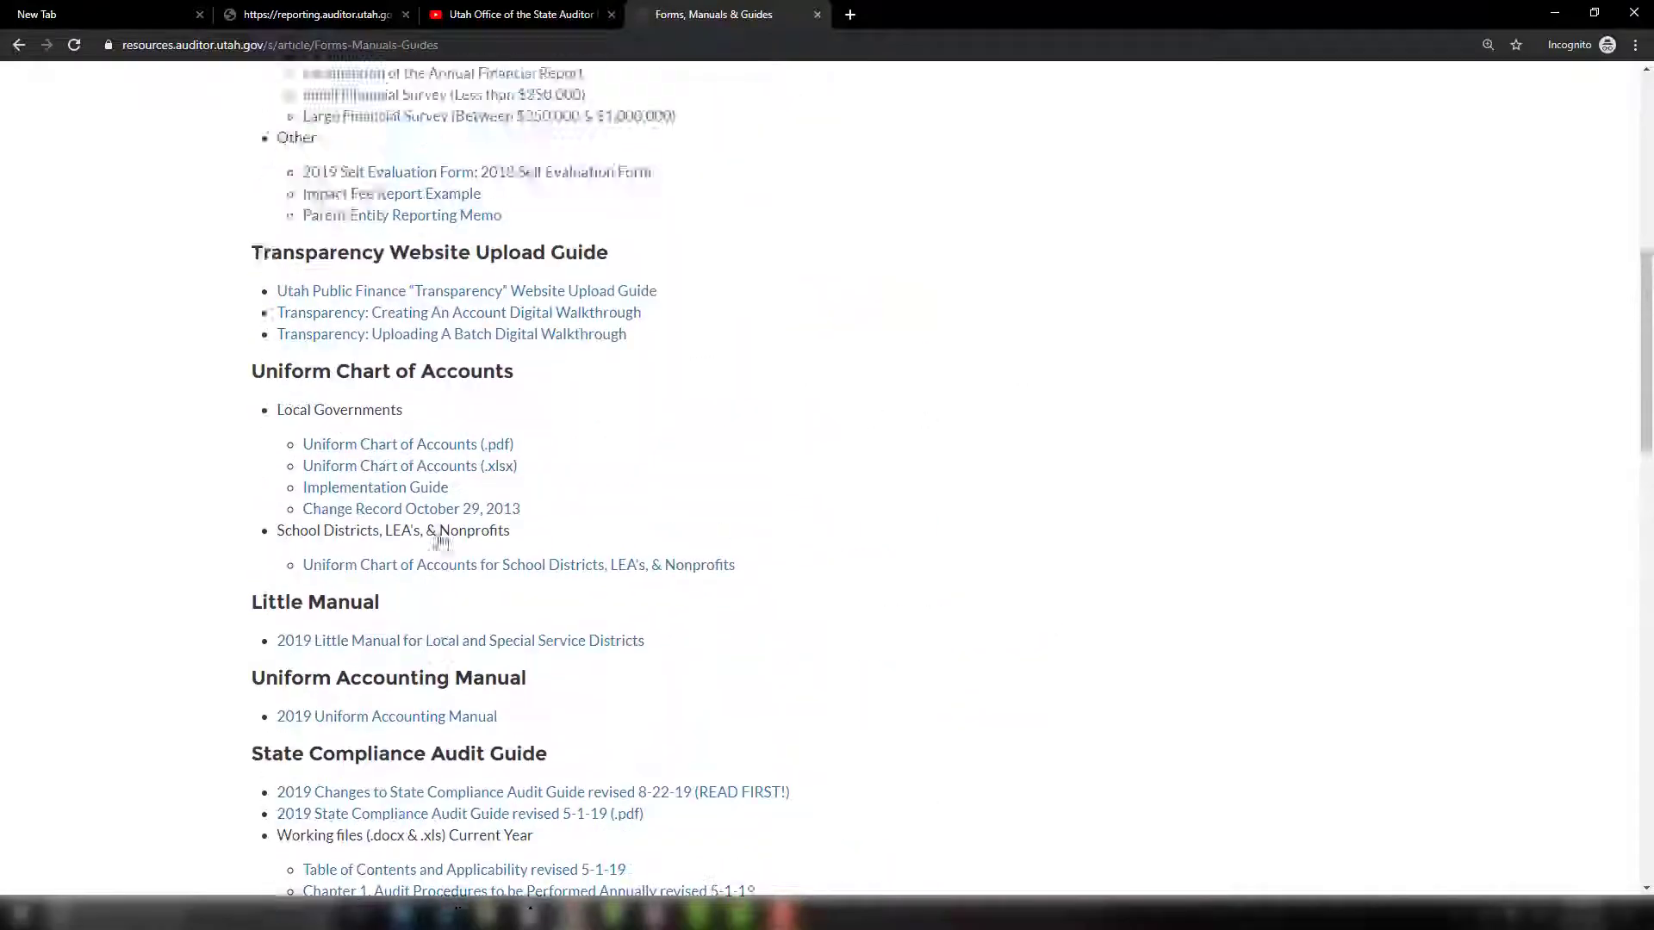
{"action": "left_click", "coordinate": [17, 46]}
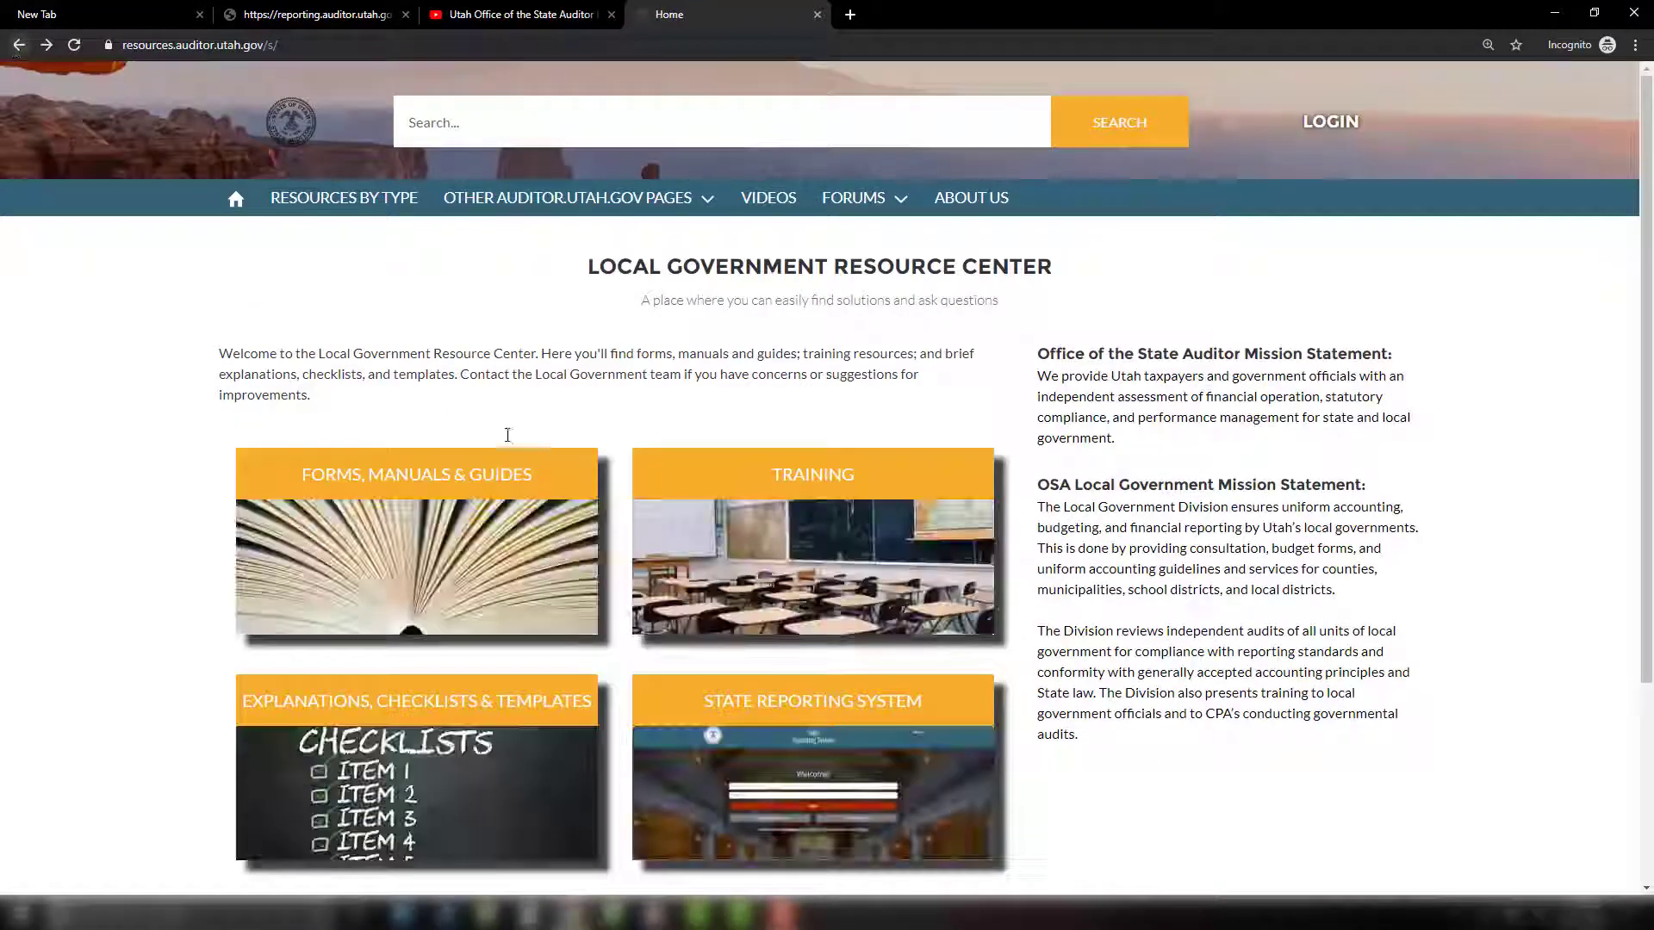
{"action": "left_click", "coordinate": [821, 562]}
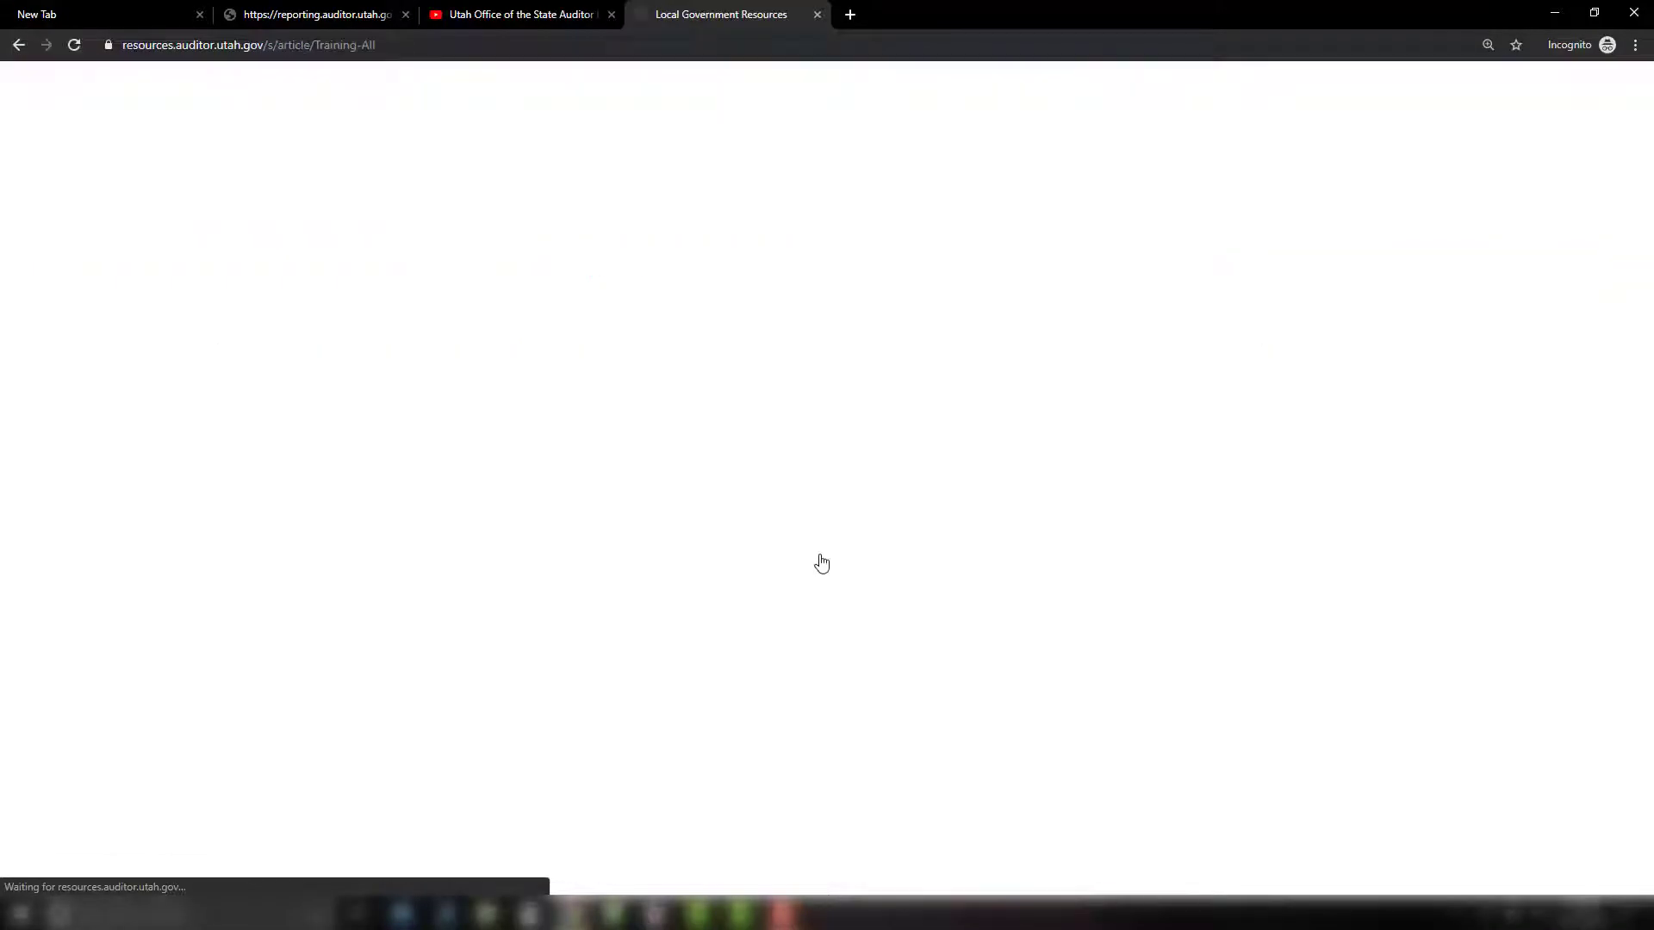
{"action": "scroll", "coordinate": [821, 562], "scroll_direction": "down", "scroll_amount": 15}
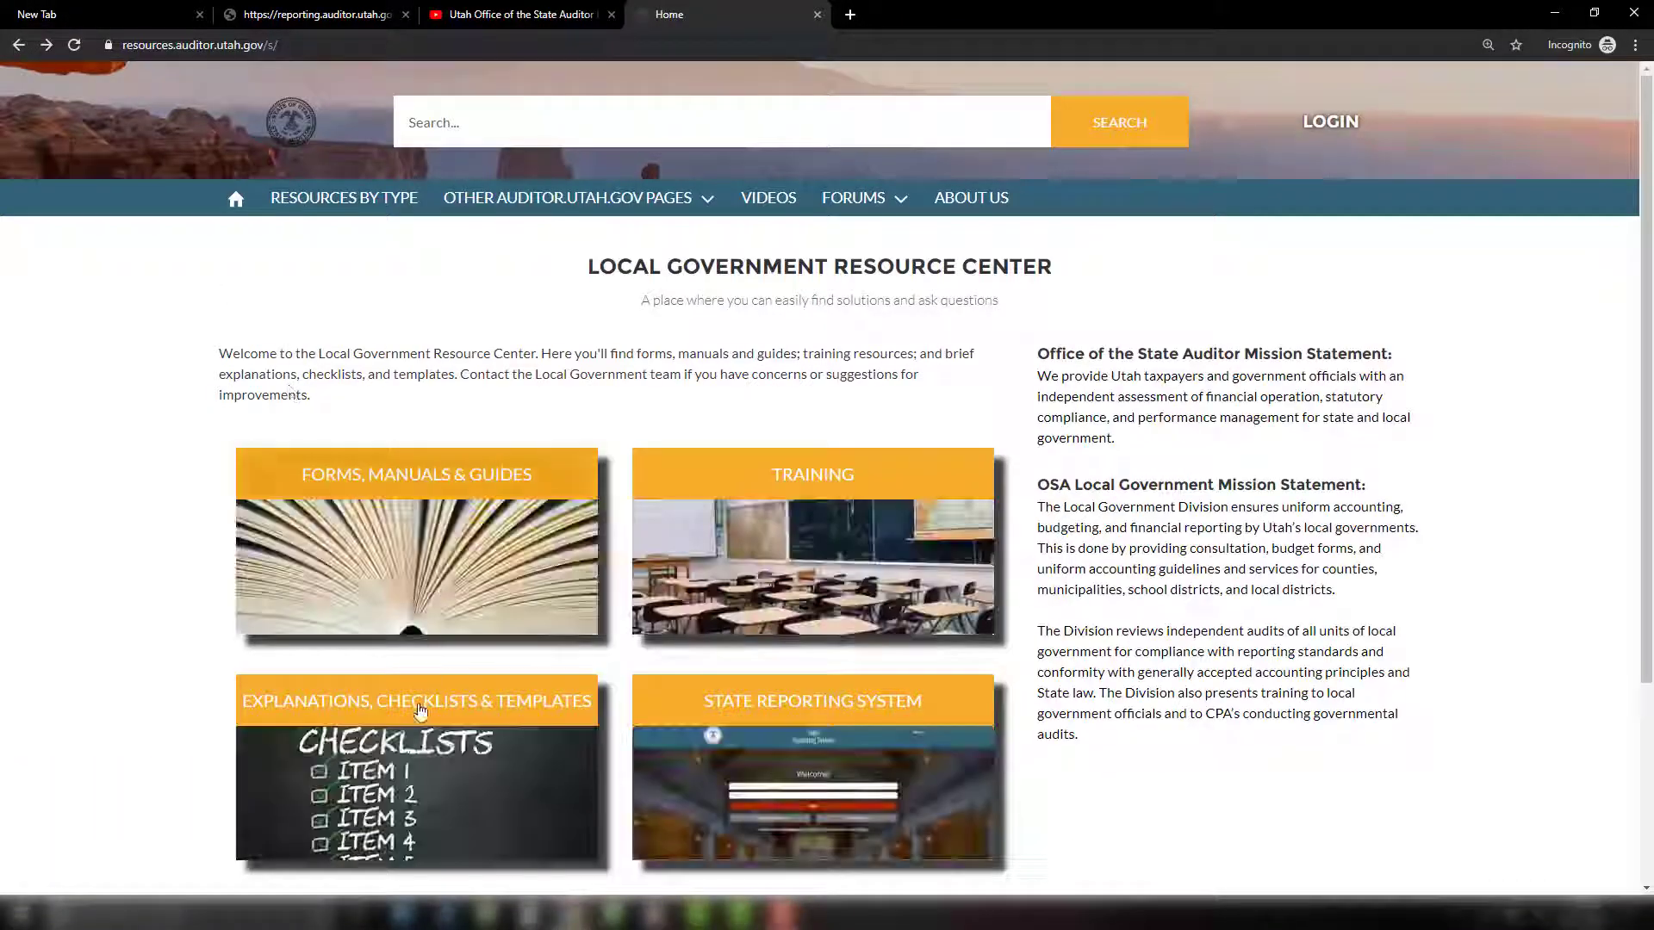
- Look through the Explanations, Checklists & Templates resources from the templates down to the checklists
{"action": "left_click", "coordinate": [410, 741]}
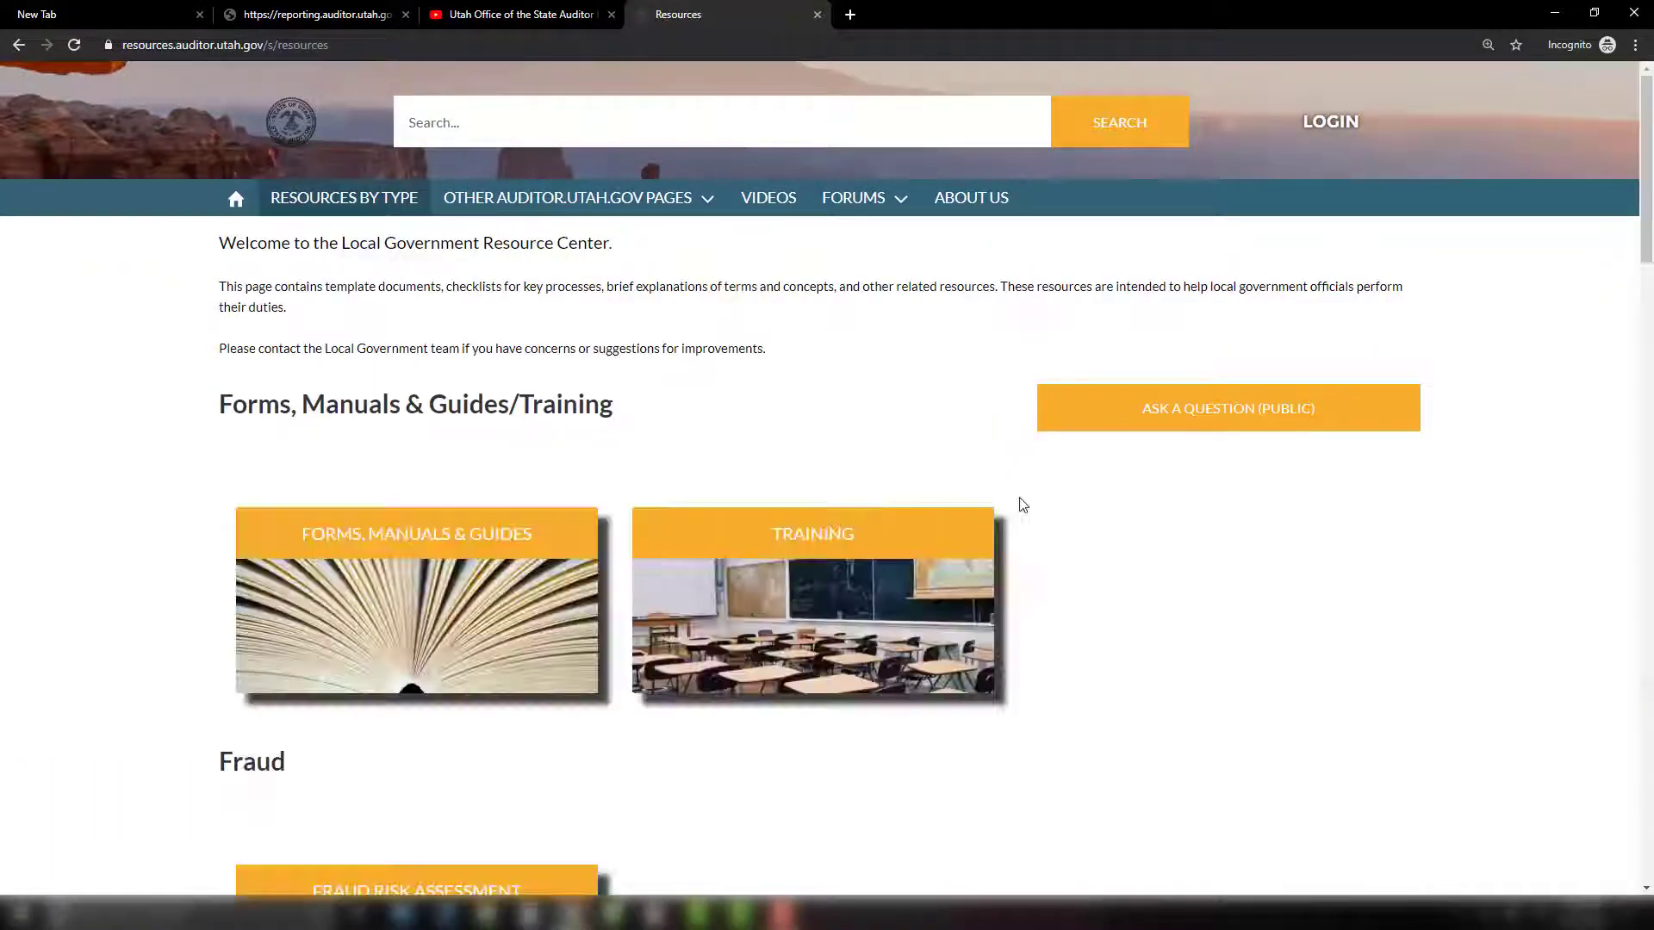
{"action": "scroll", "coordinate": [1023, 505], "scroll_direction": "down", "scroll_amount": 10}
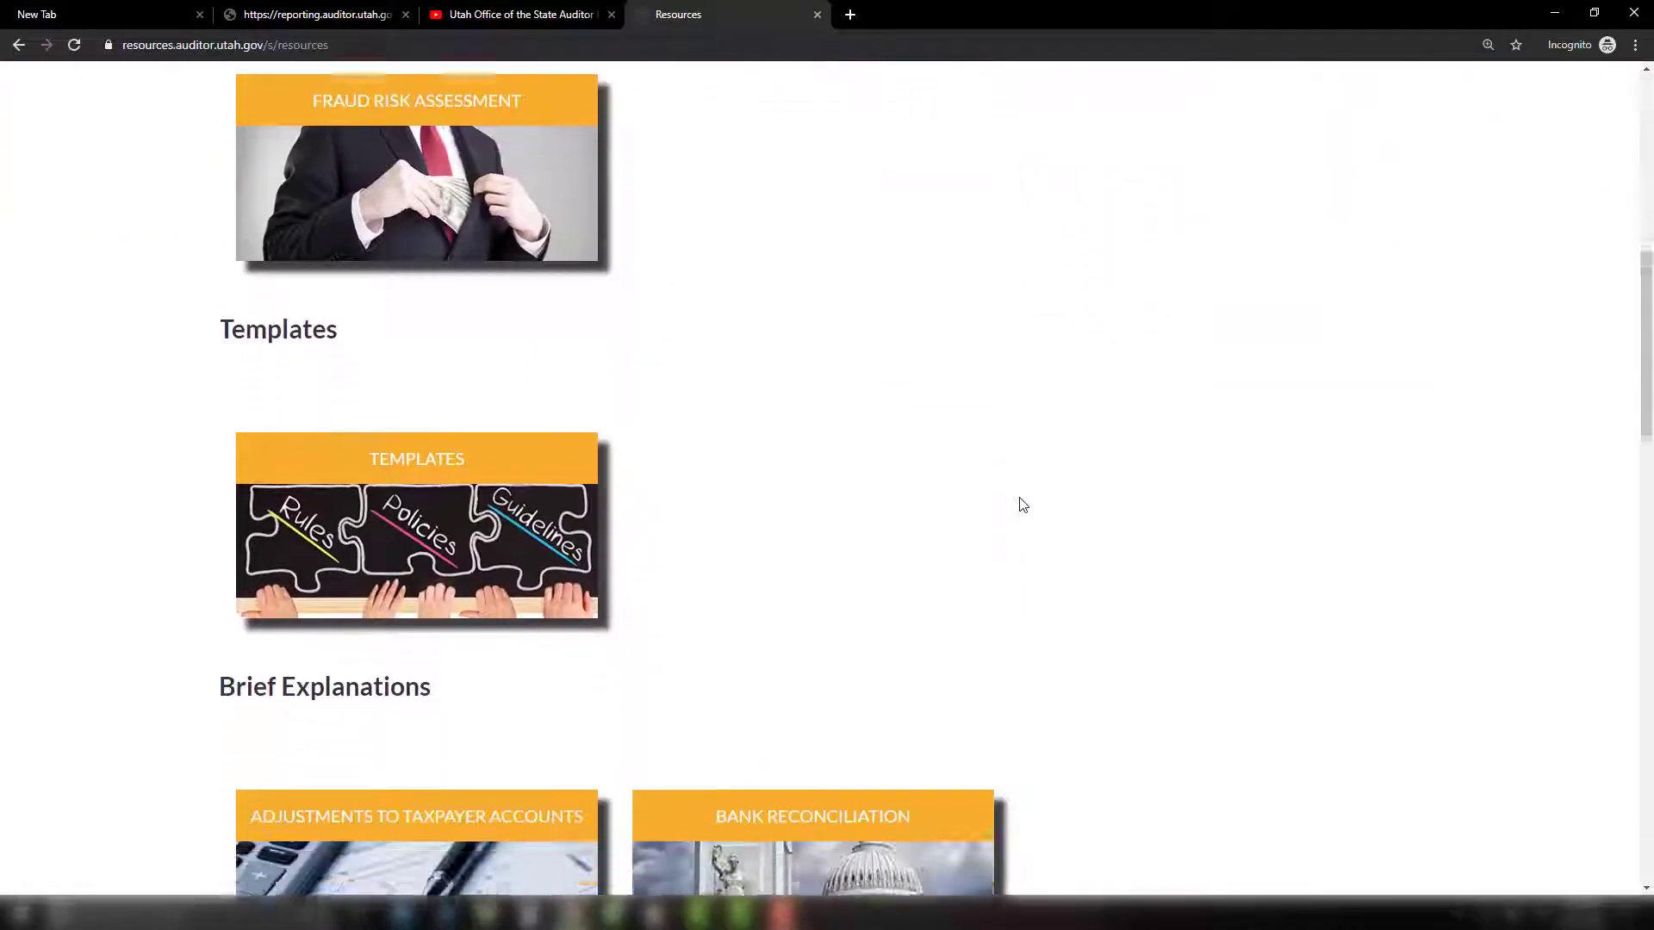
{"action": "scroll", "coordinate": [1024, 505], "scroll_direction": "down", "scroll_amount": 5}
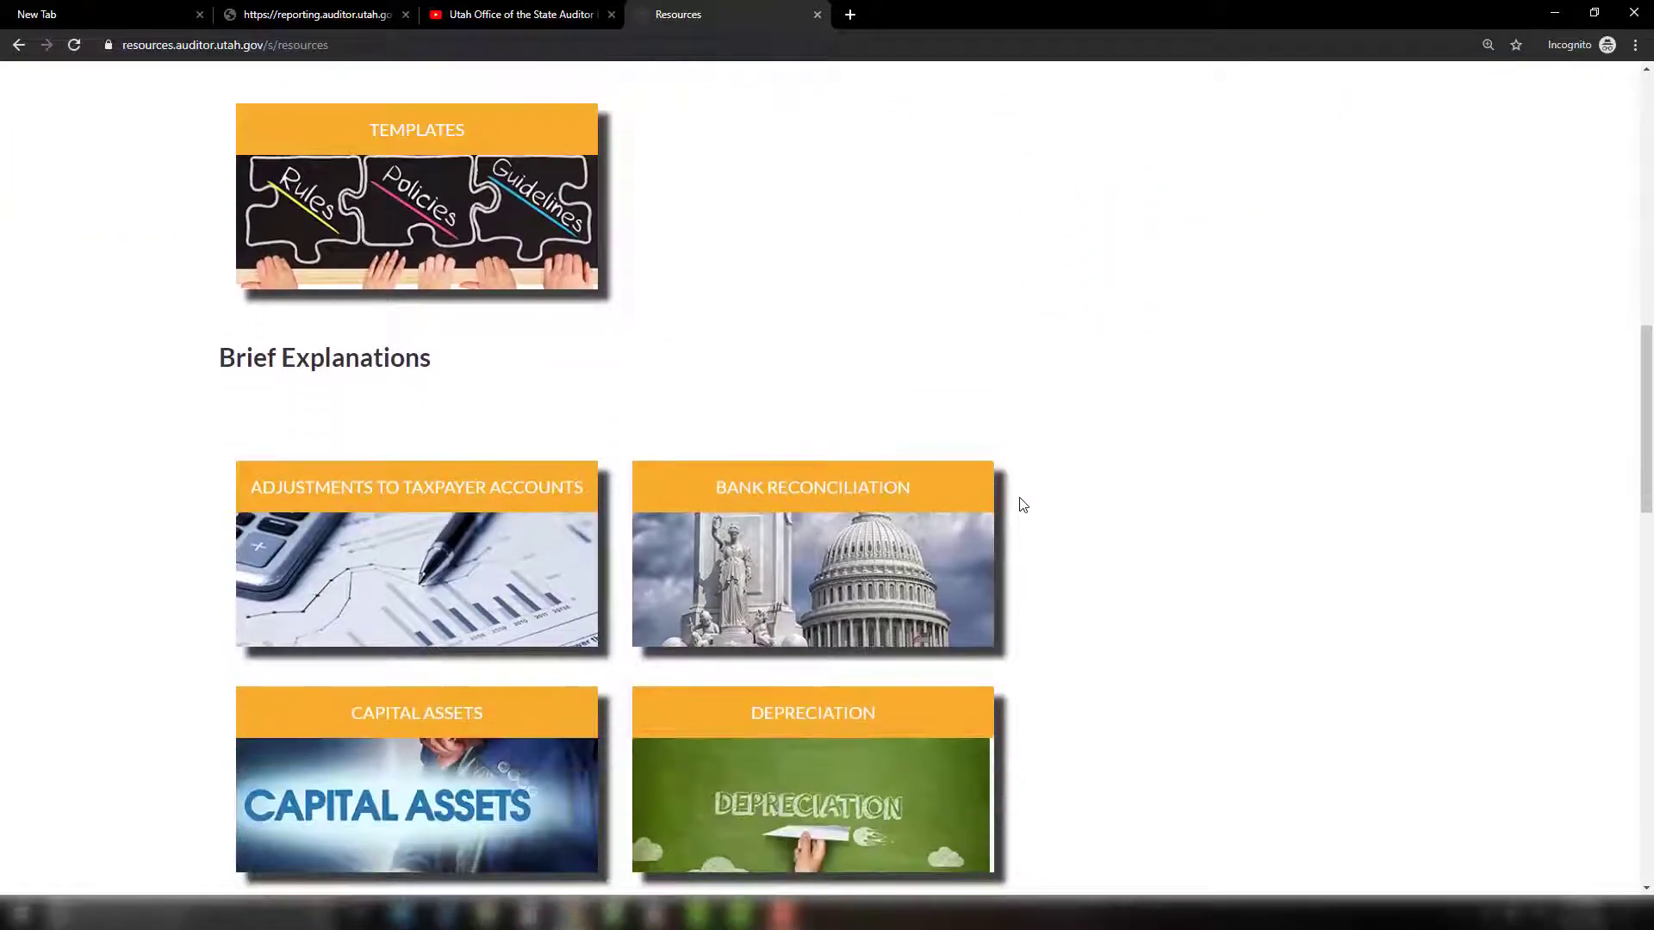
{"action": "scroll", "coordinate": [1023, 505], "scroll_direction": "down", "scroll_amount": 10}
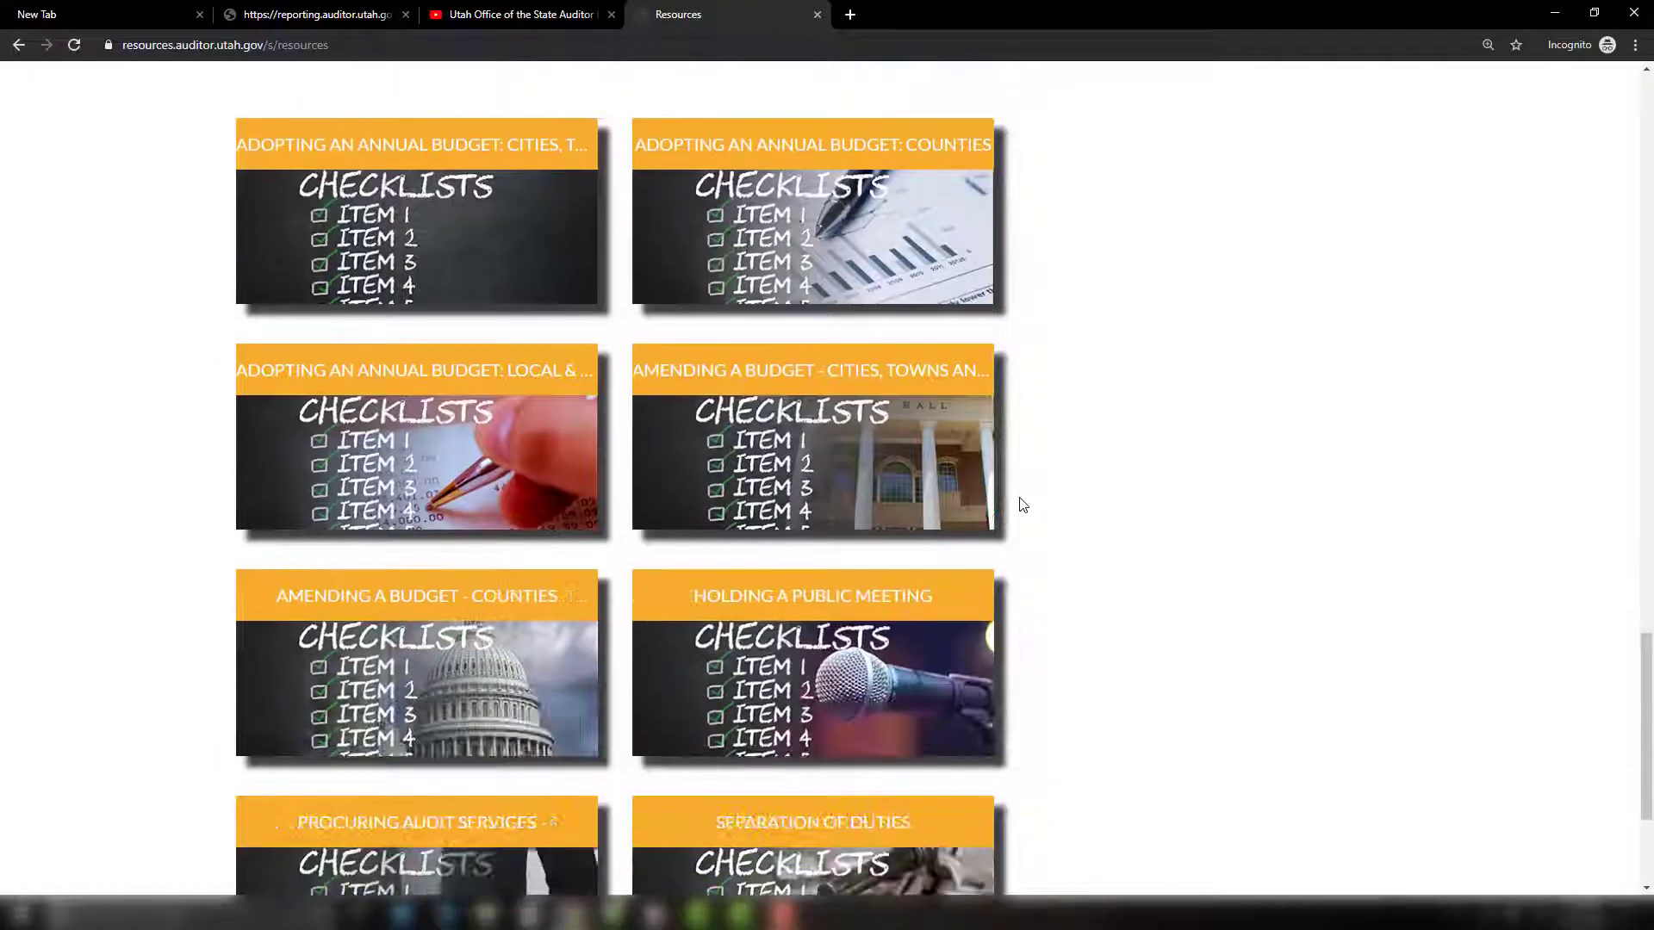
{"action": "scroll", "coordinate": [1021, 504], "scroll_direction": "down", "scroll_amount": 5}
{"action": "key", "text": "Home"}
- View the list of other auditor.utah.gov pages and look through the resource center's Videos page
{"action": "left_click", "coordinate": [707, 203]}
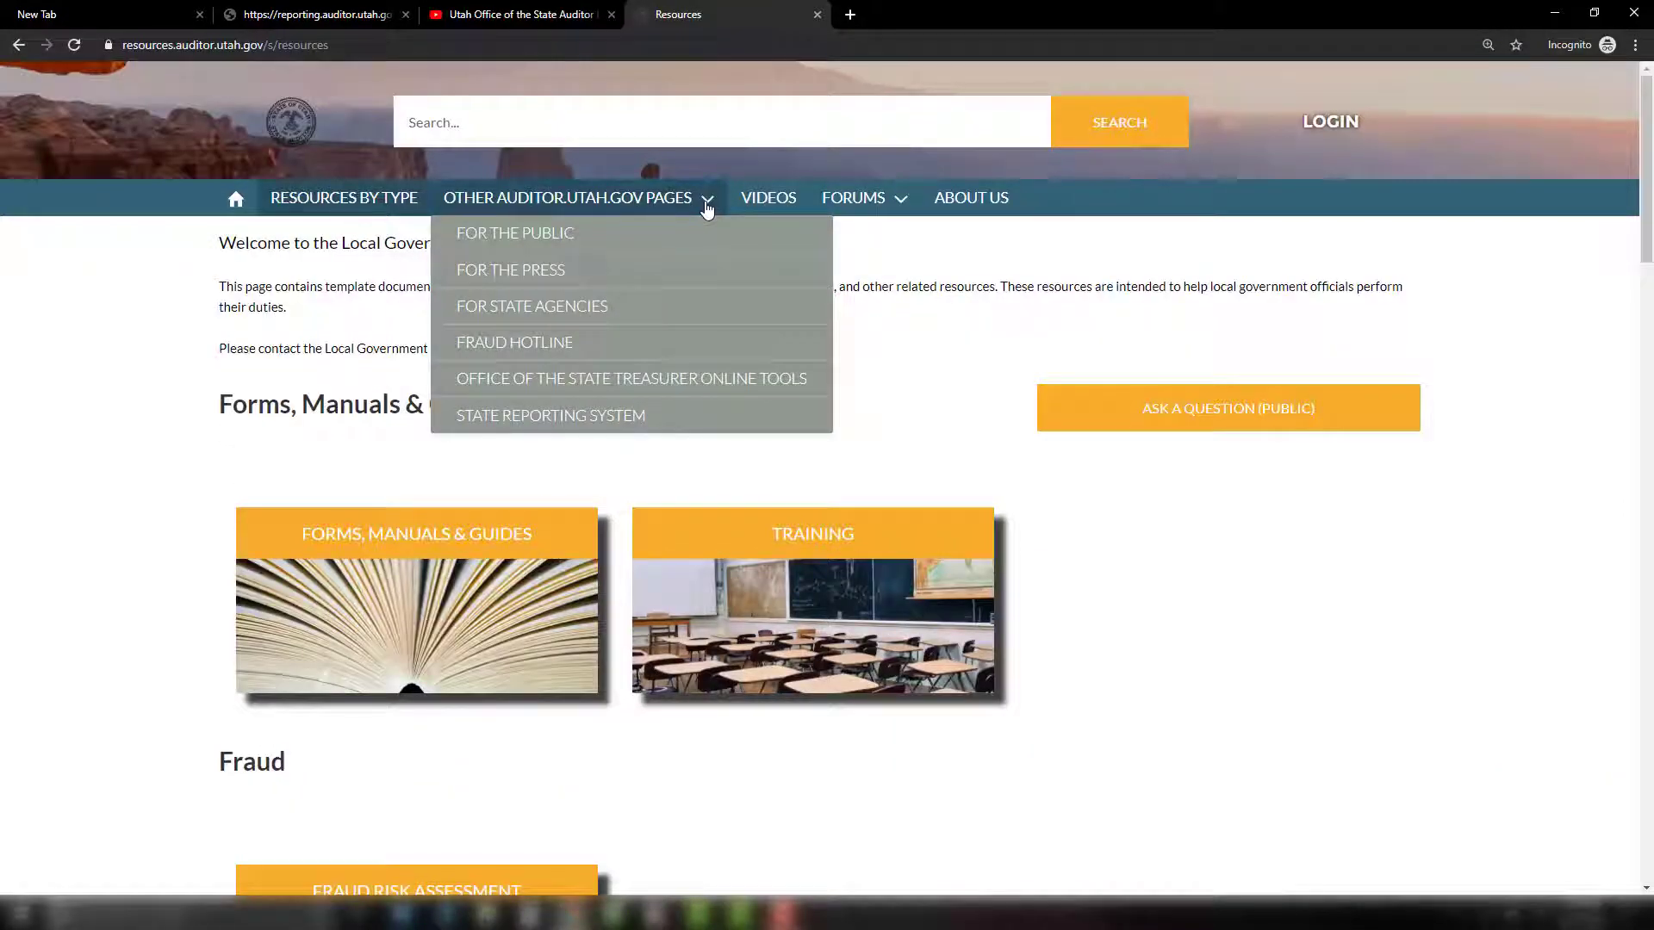
{"action": "left_click", "coordinate": [769, 209]}
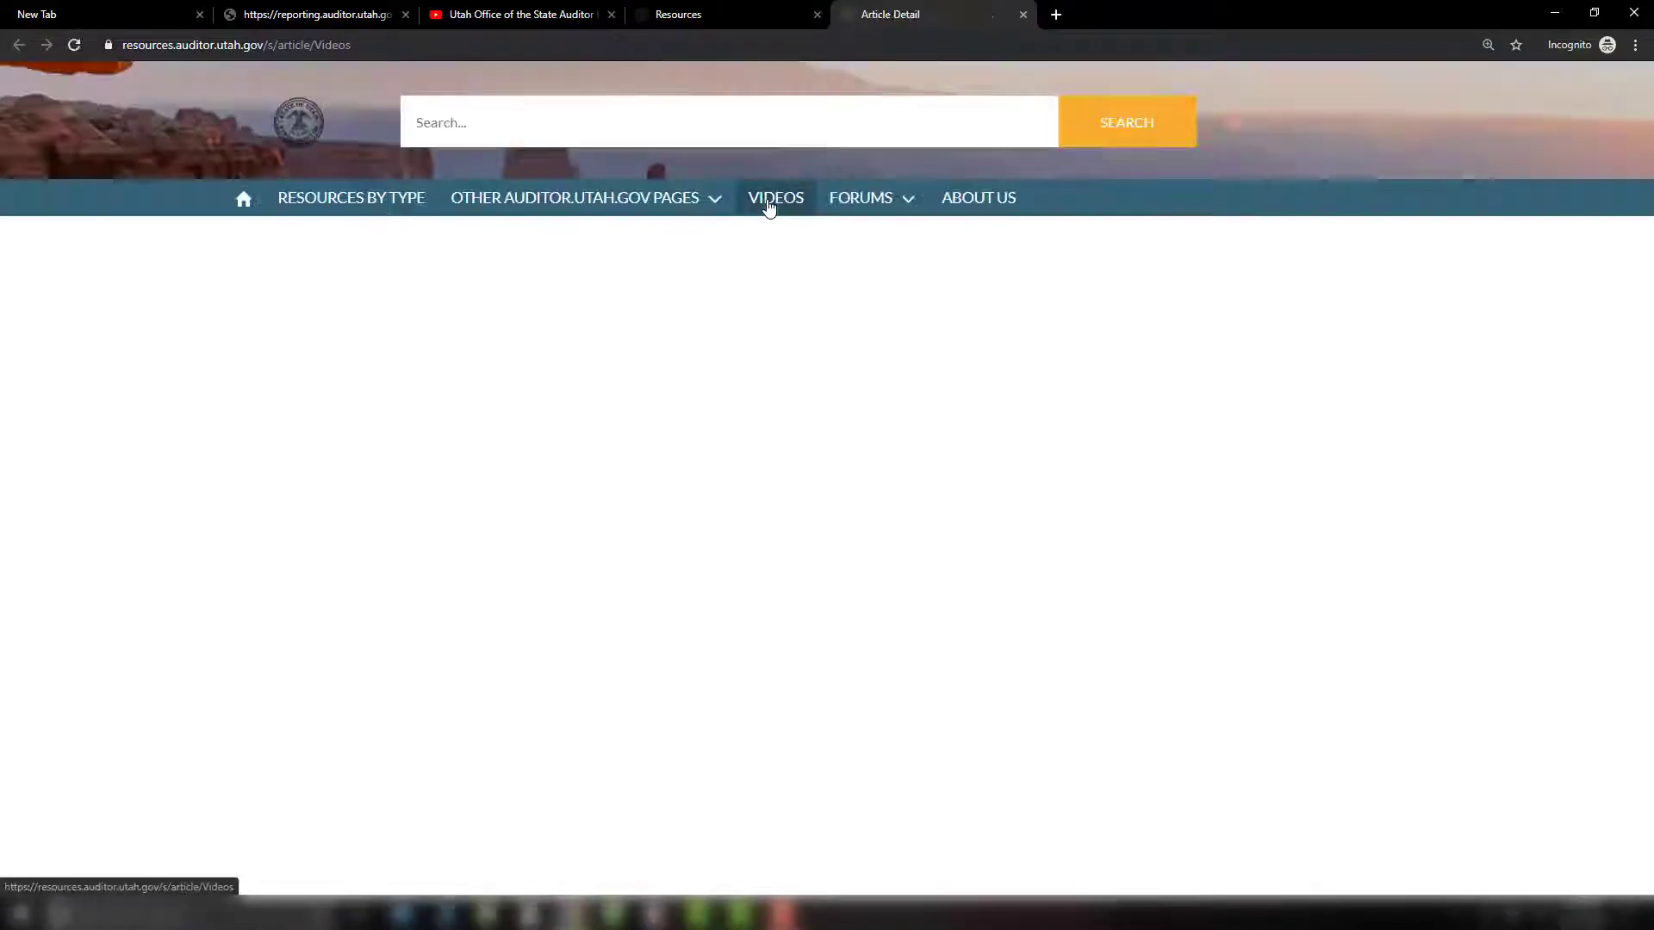
{"action": "scroll", "coordinate": [770, 208], "scroll_direction": "down", "scroll_amount": 15}
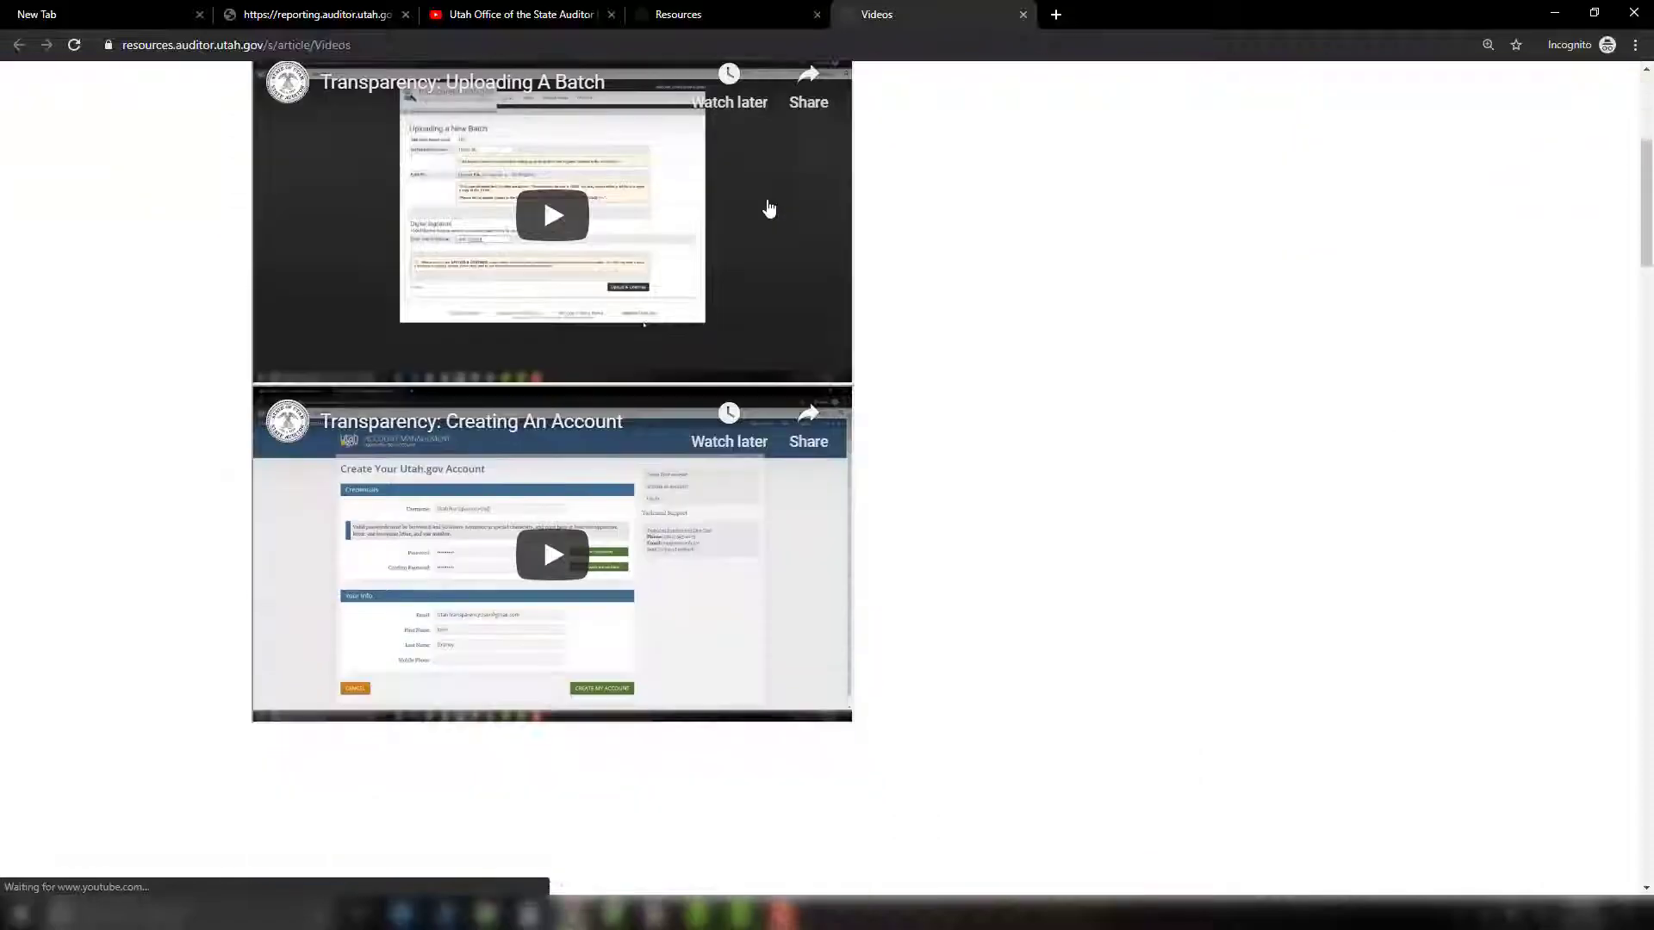
{"action": "scroll", "coordinate": [769, 210], "scroll_direction": "down", "scroll_amount": 20}
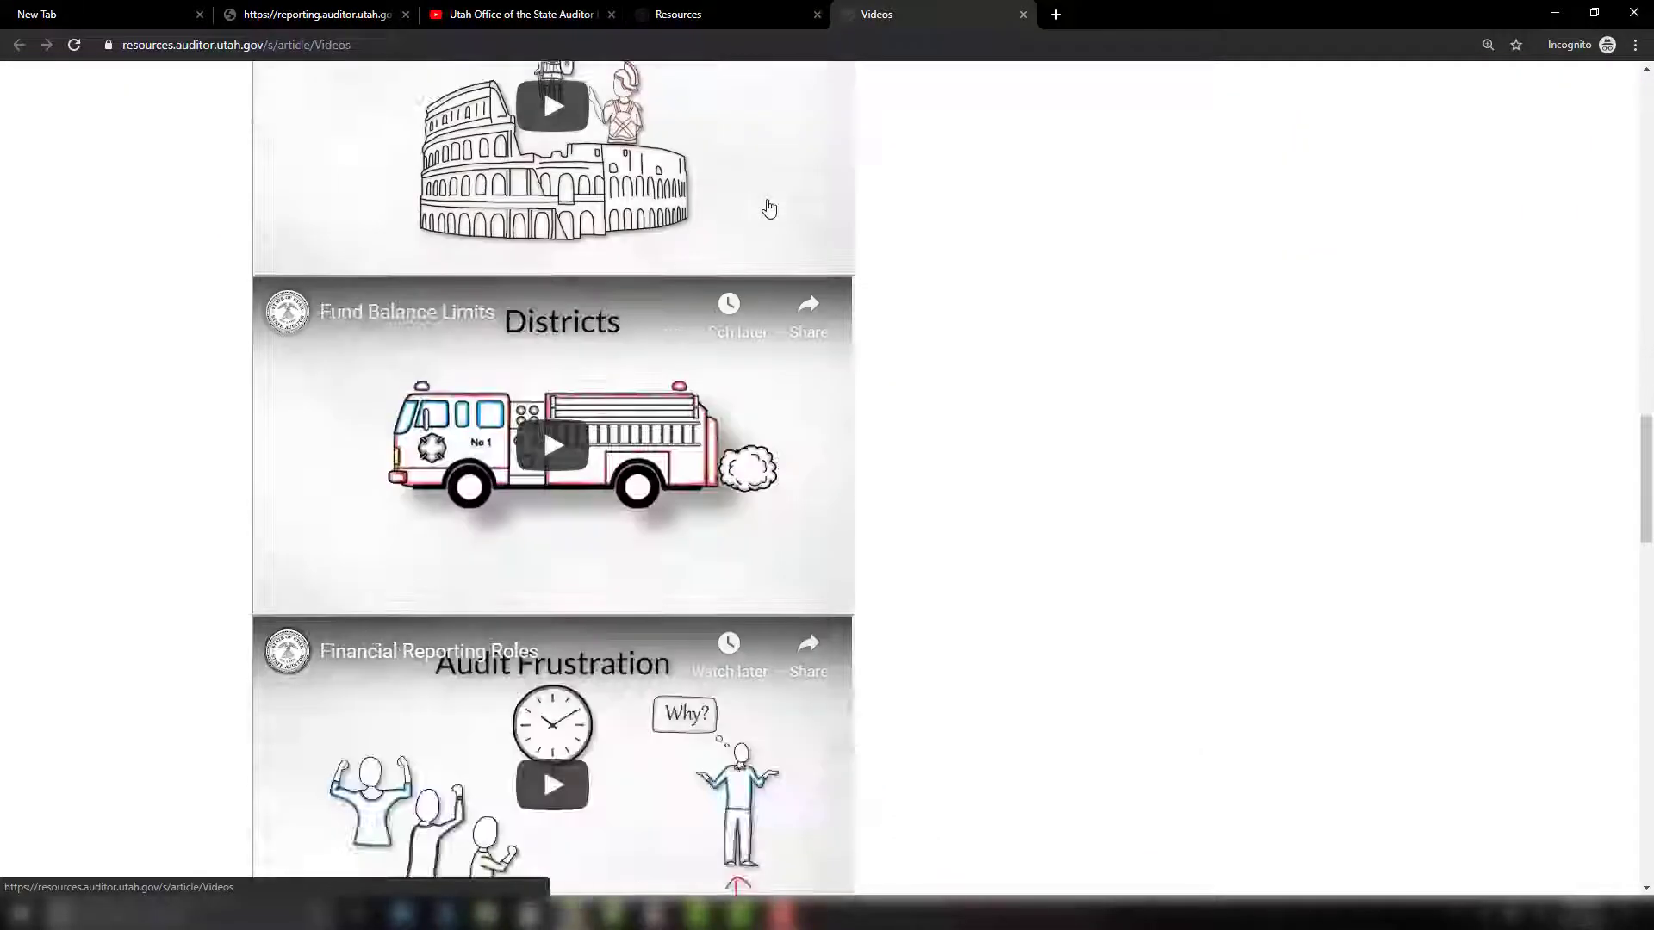
{"action": "scroll", "coordinate": [769, 210], "scroll_direction": "down", "scroll_amount": 10}
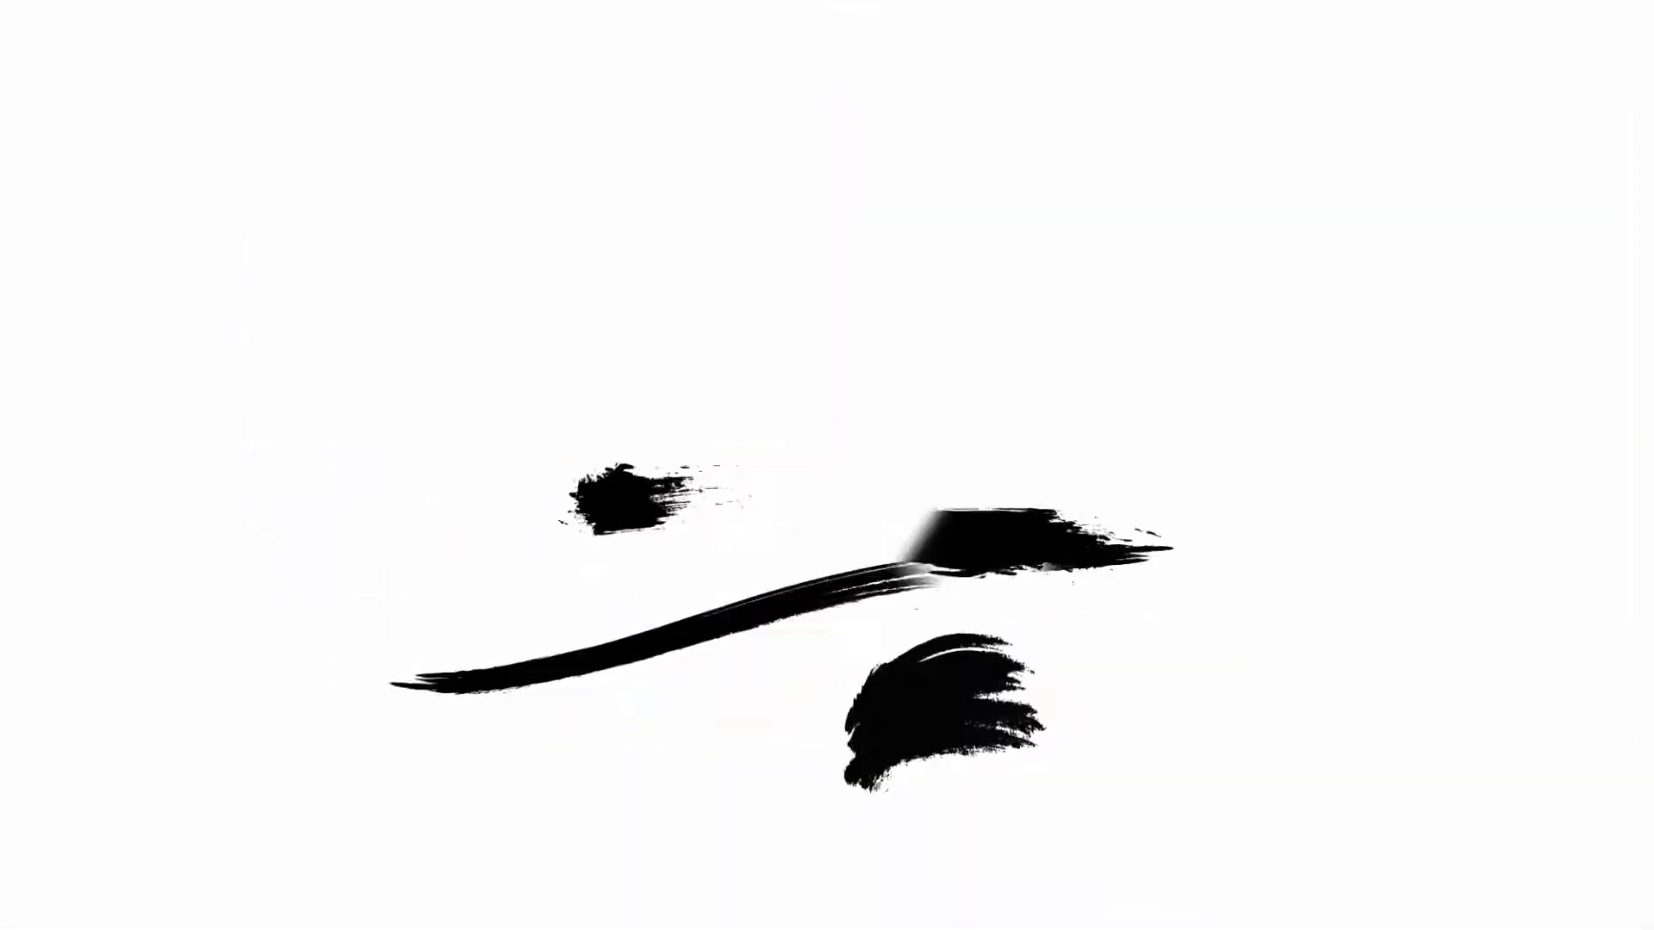